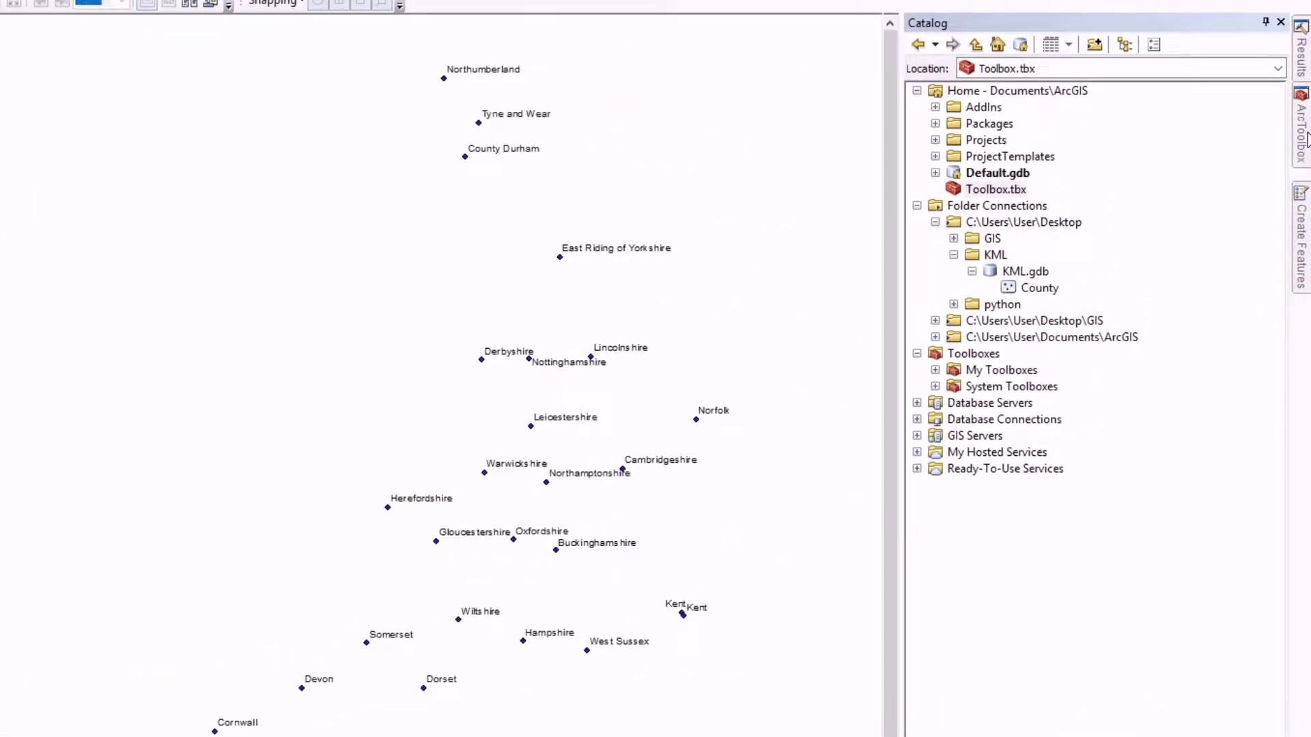
Open the Layer To KML tool from Conversion Tools > To KML in ArcToolbox
left_click(1302, 140)
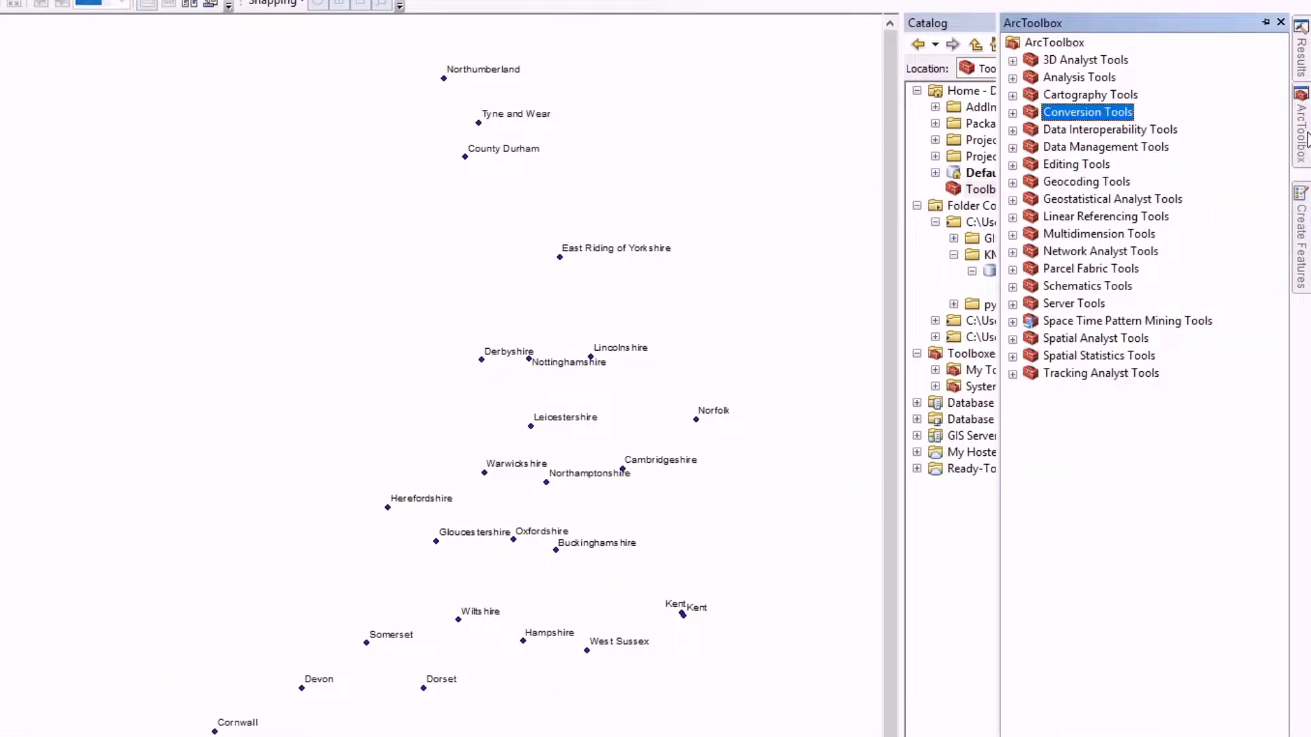
double_click(1086, 113)
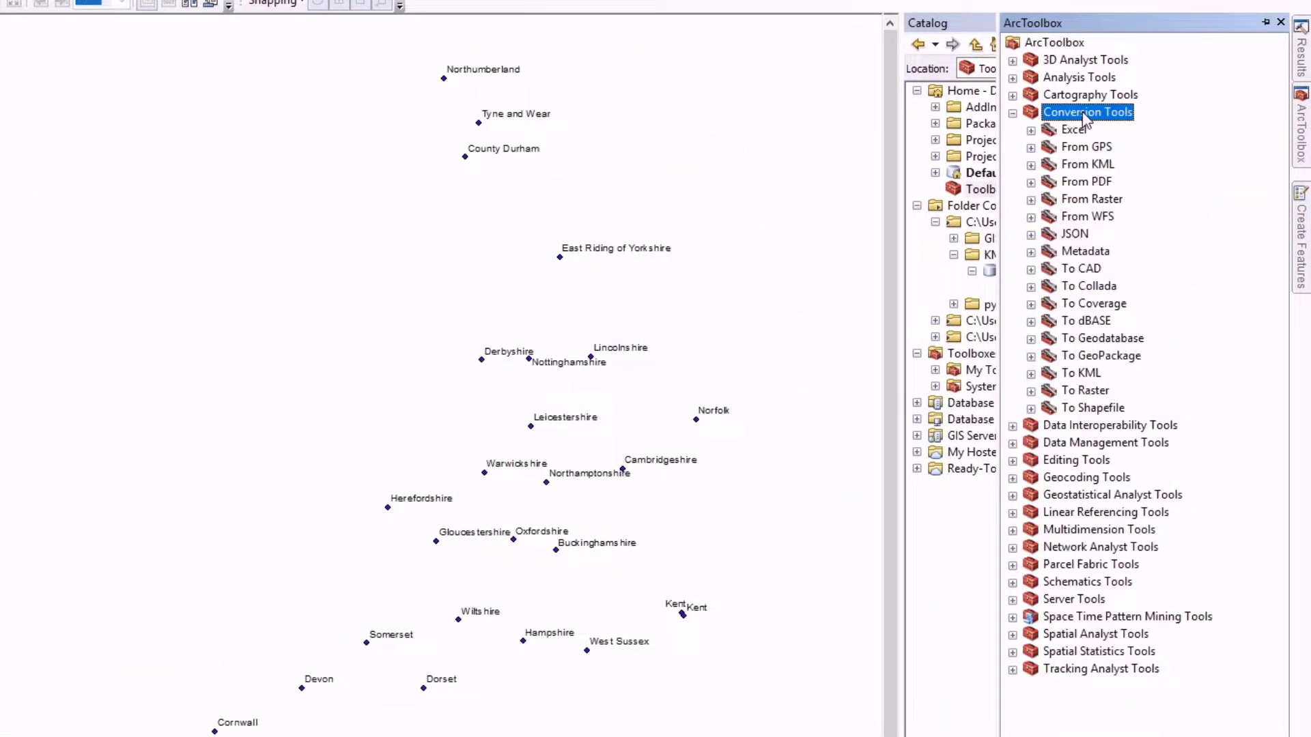
left_click(1088, 375)
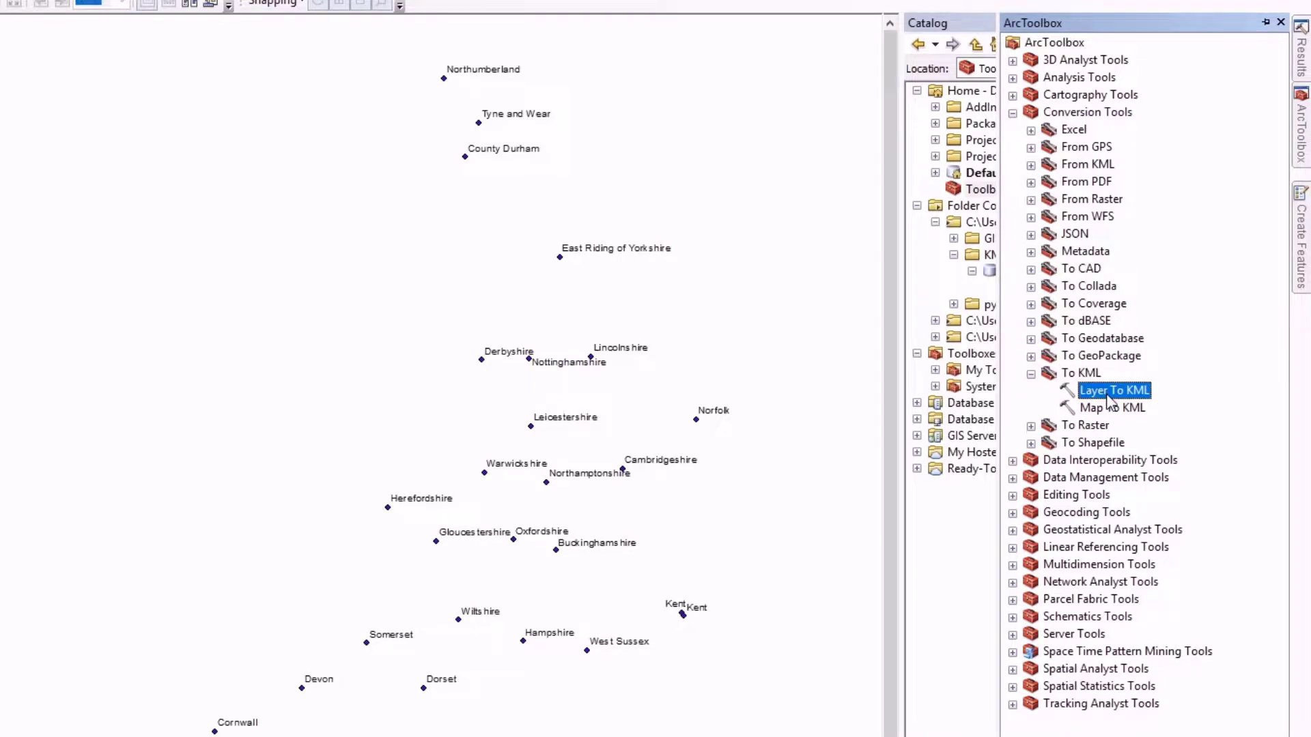
double_click(1107, 393)
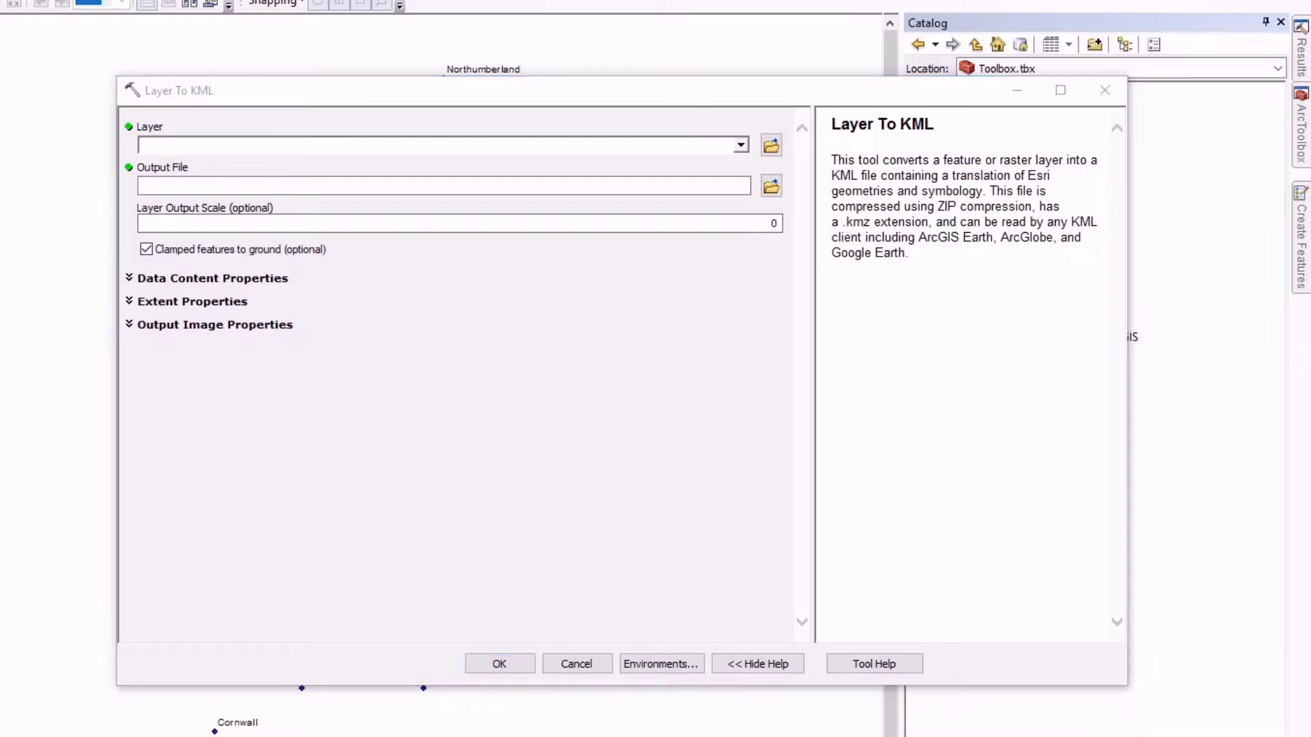
Export the County layer to Desktop\KML\County.kmz and run the conversion
left_click(213, 143)
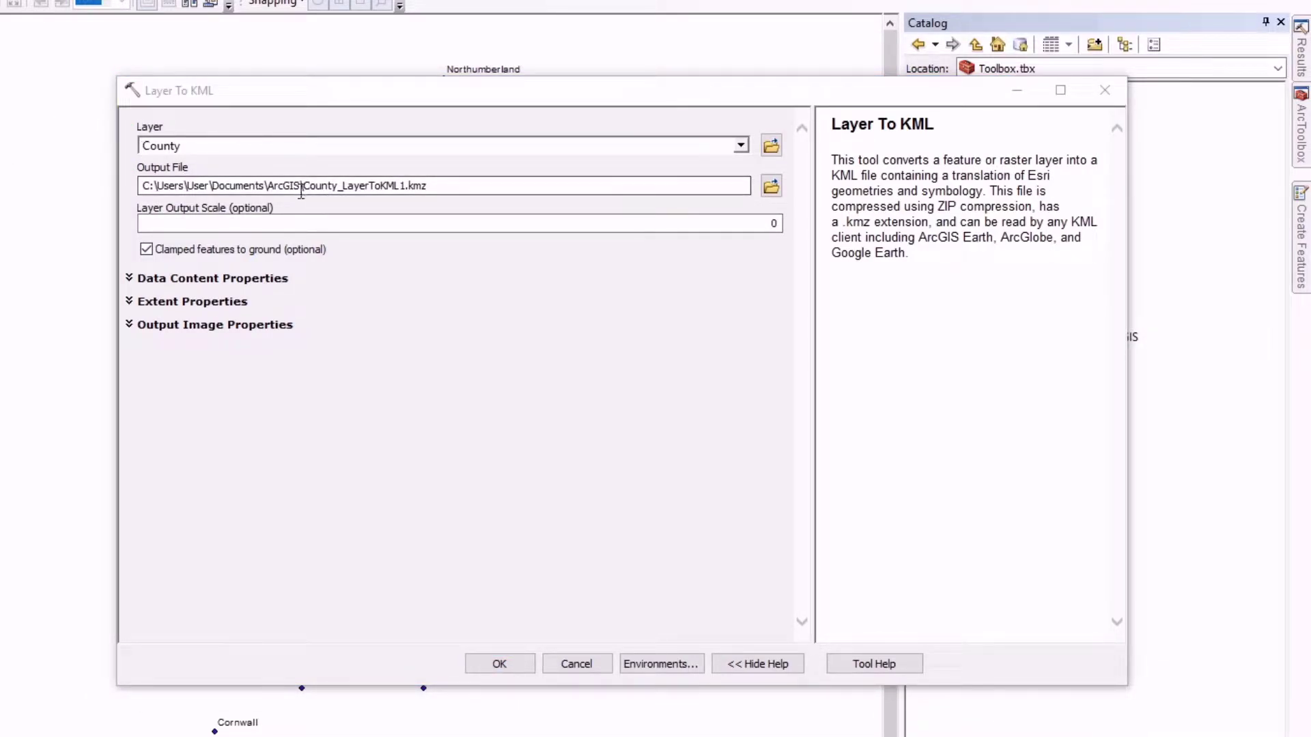
left_click_drag(472, 188, 80, 186)
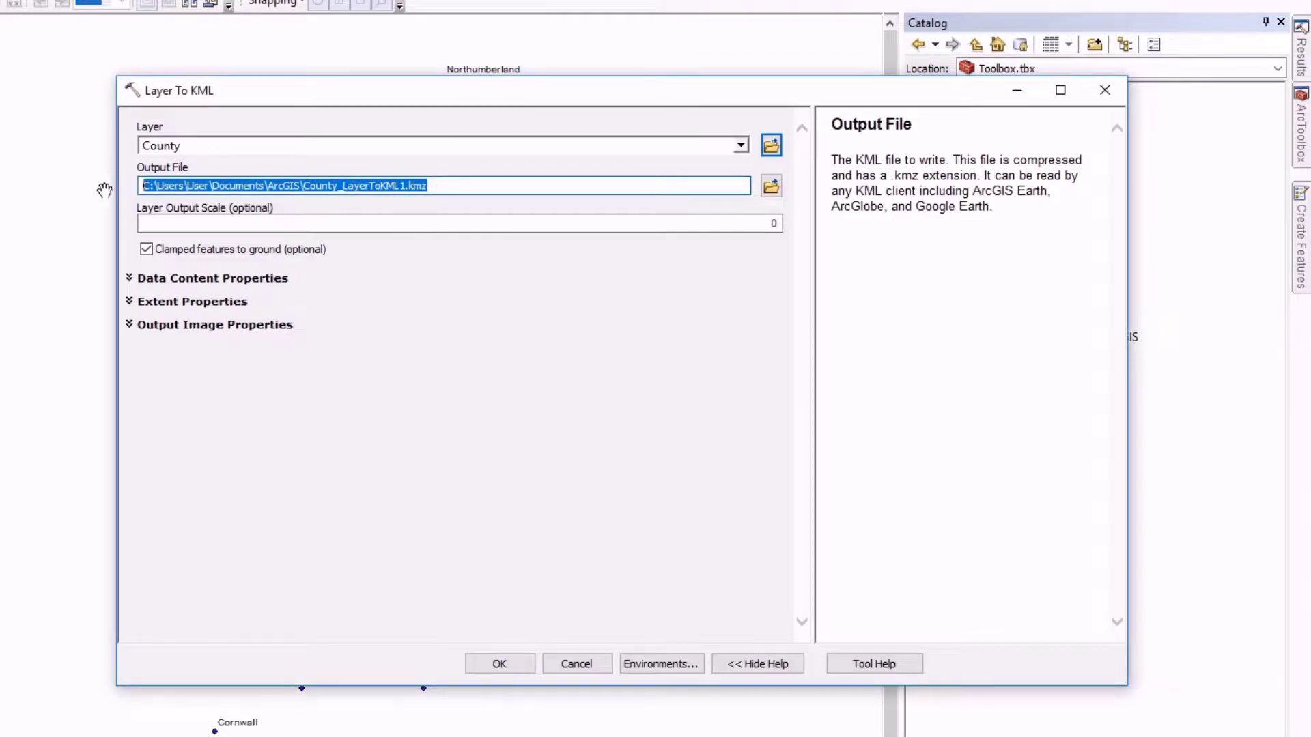
left_click(179, 187)
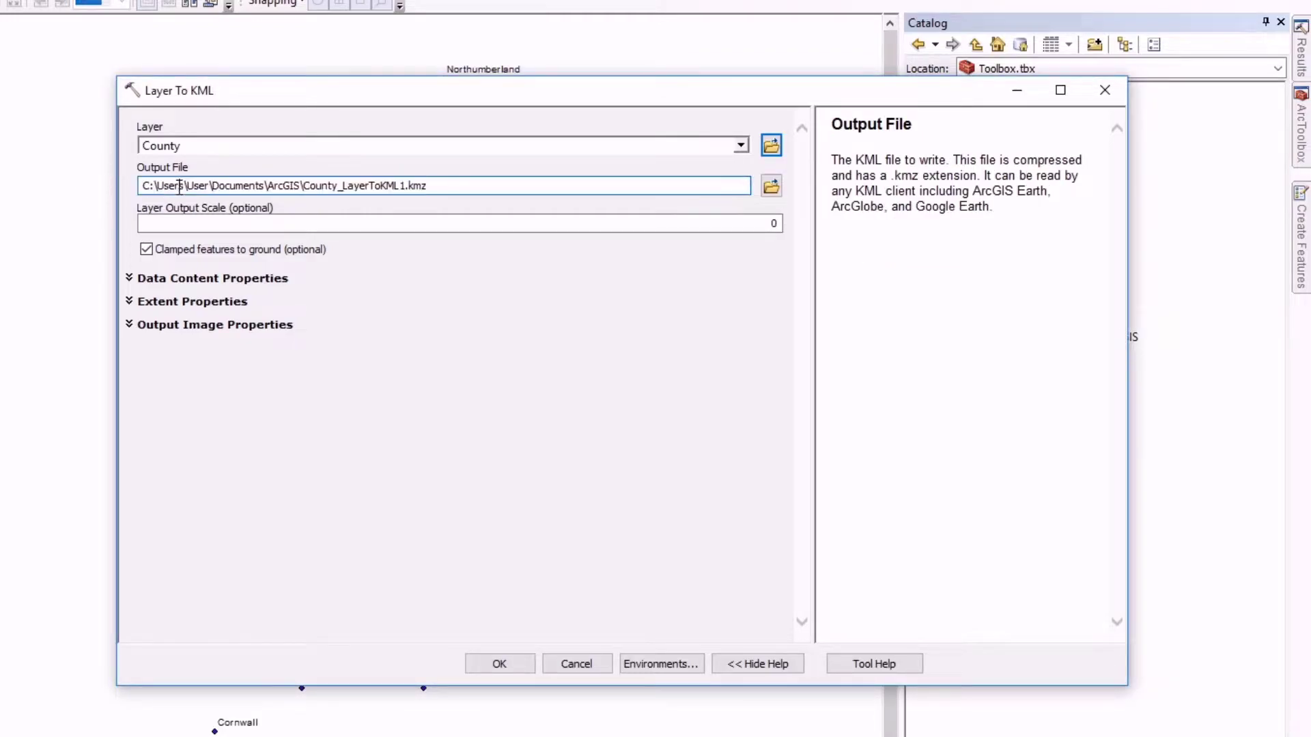
left_click(769, 190)
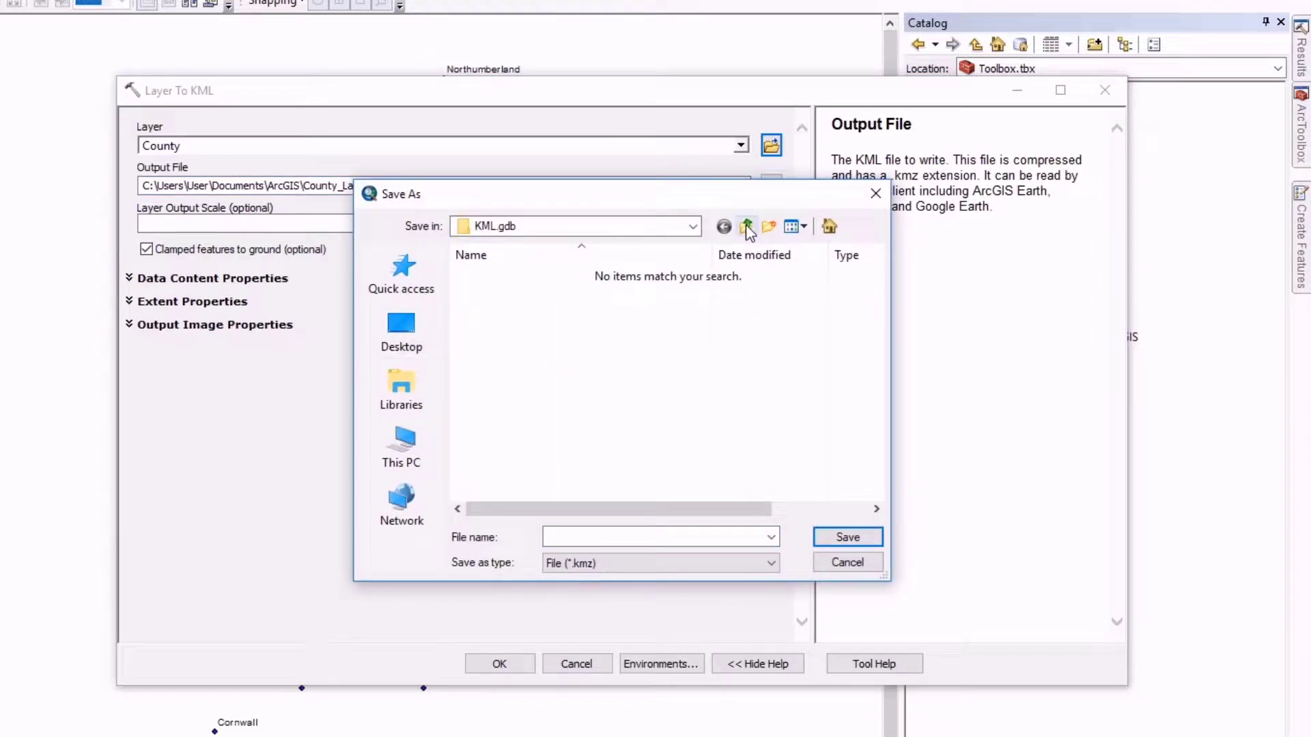
left_click(746, 228)
left_click(402, 331)
left_click(728, 430)
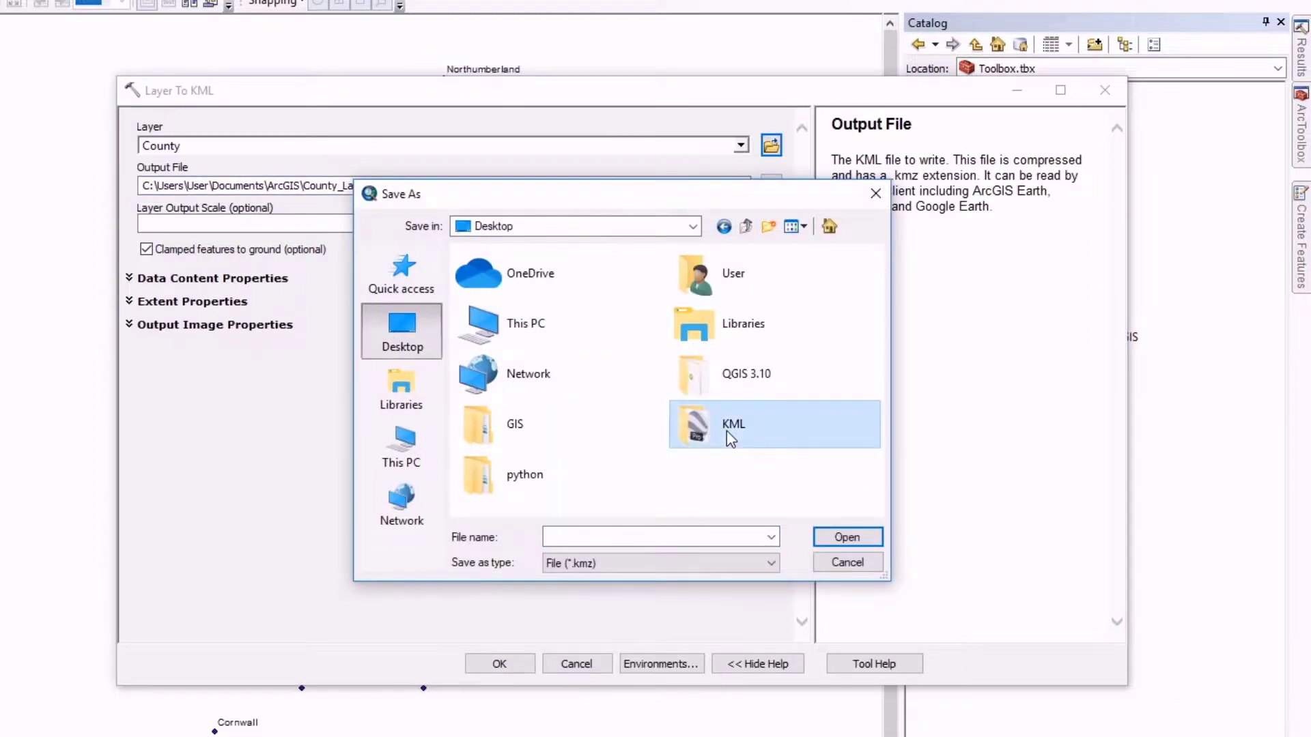
double_click(726, 430)
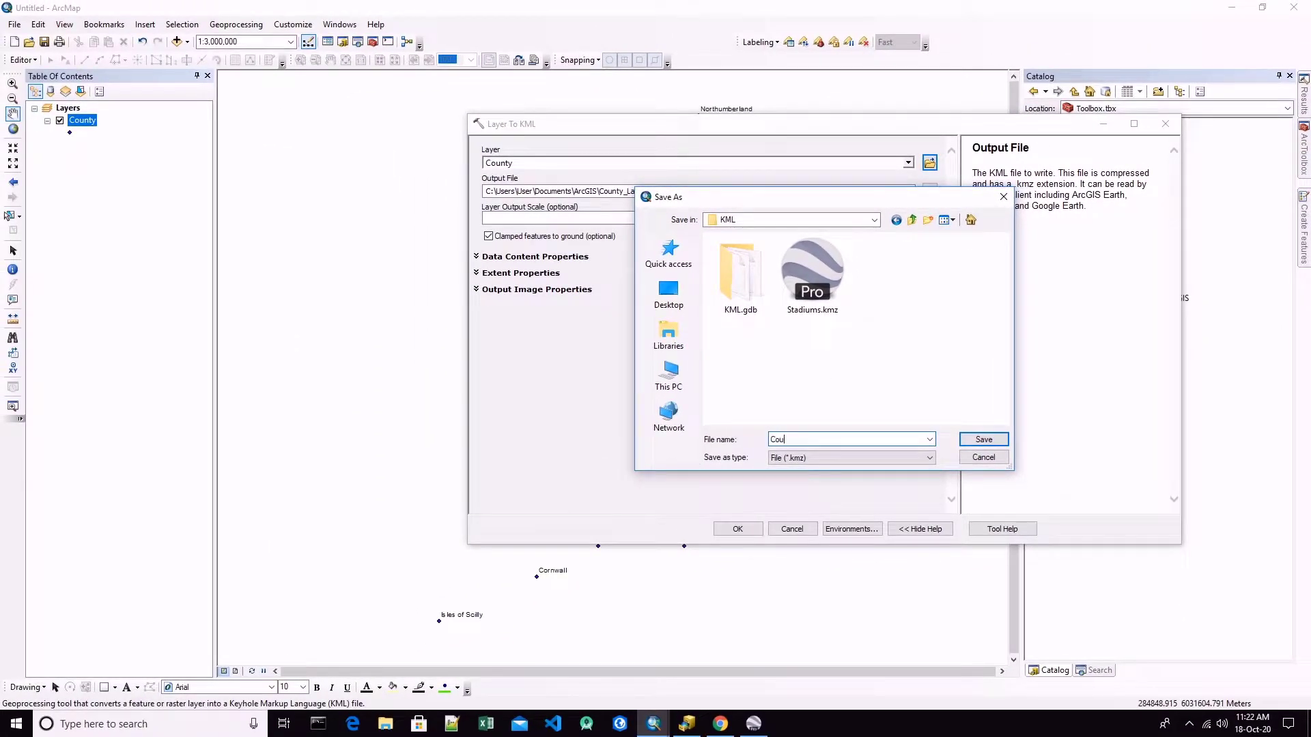
left_click(983, 439)
left_click(727, 530)
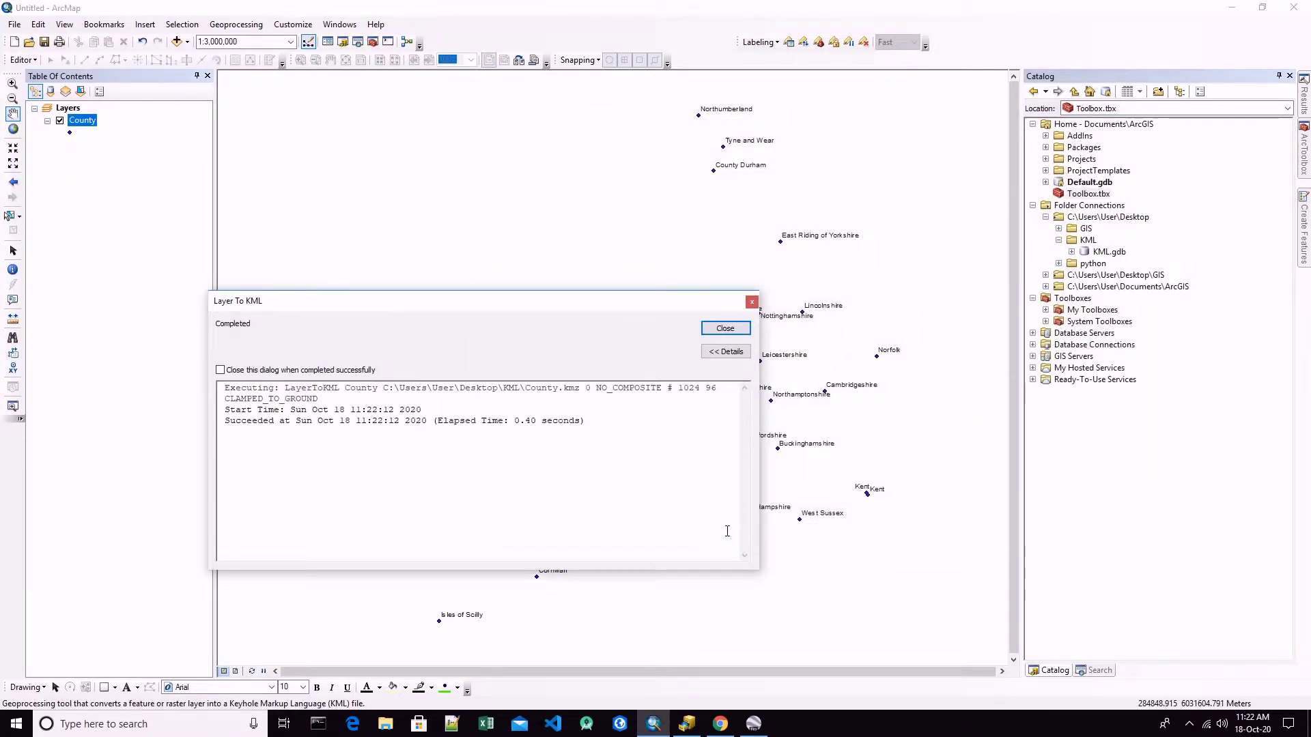
Dismiss the conversion report and open County.kmz from the Desktop KML folder in Google Earth Pro
left_click(726, 329)
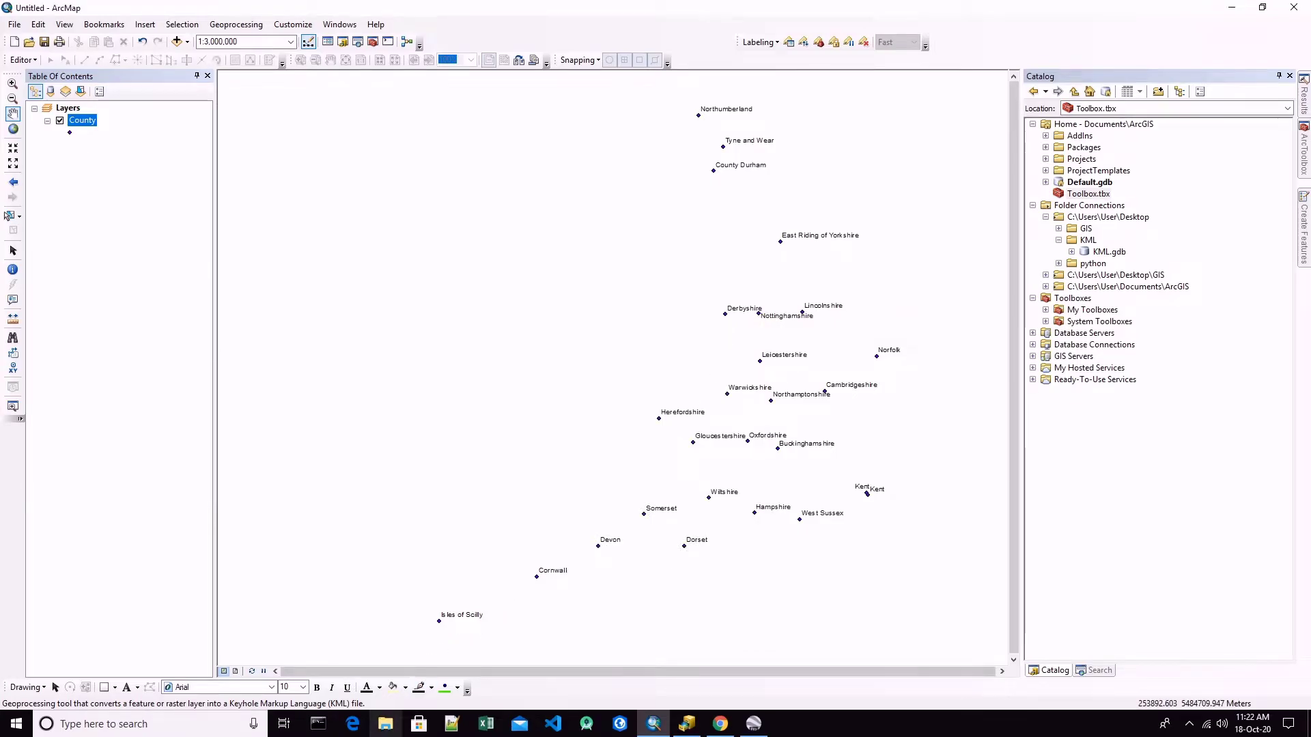
left_click(385, 723)
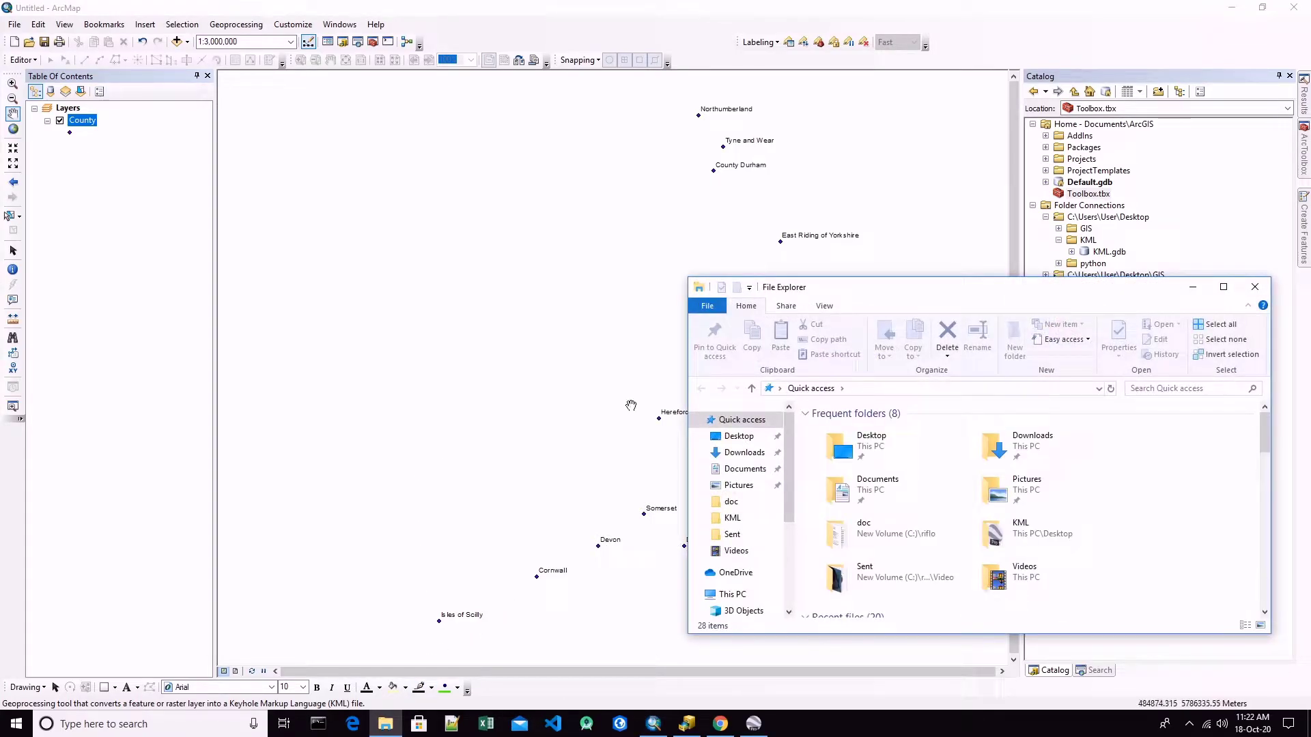
left_click_drag(918, 287, 761, 221)
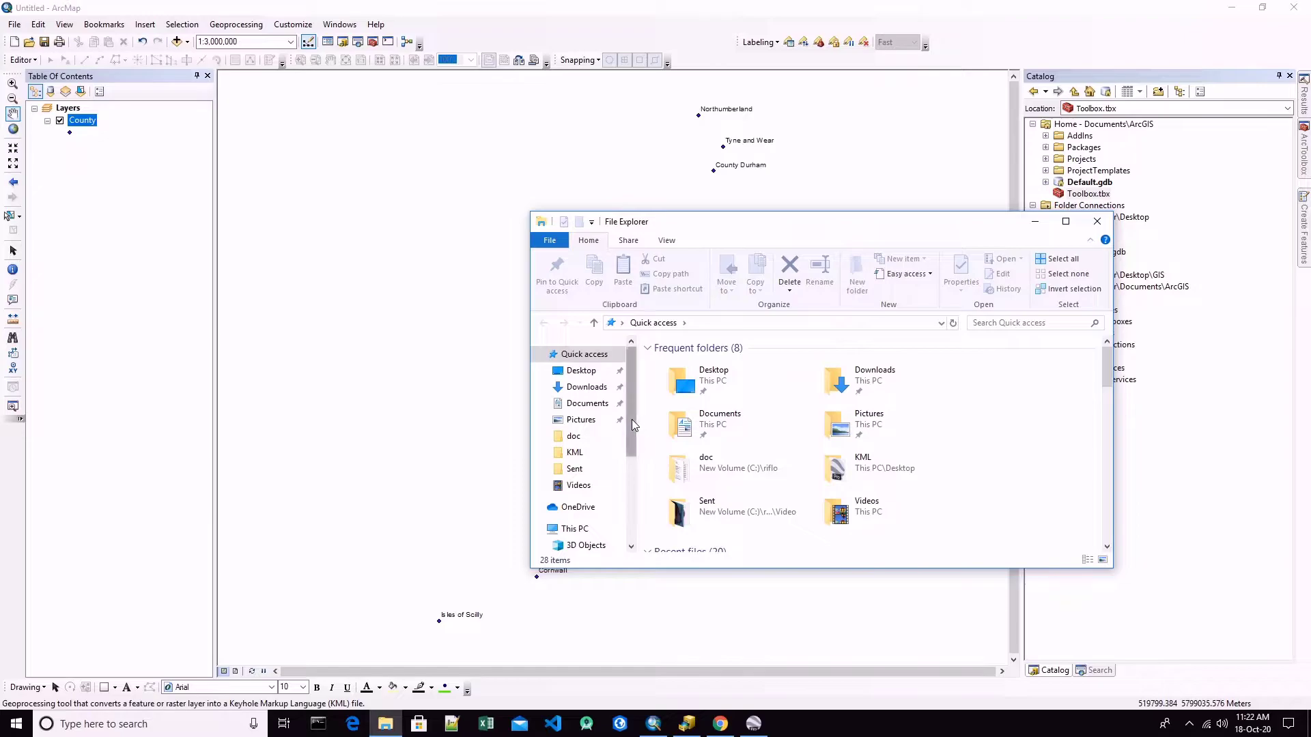
left_click_drag(630, 418, 629, 438)
left_click(577, 410)
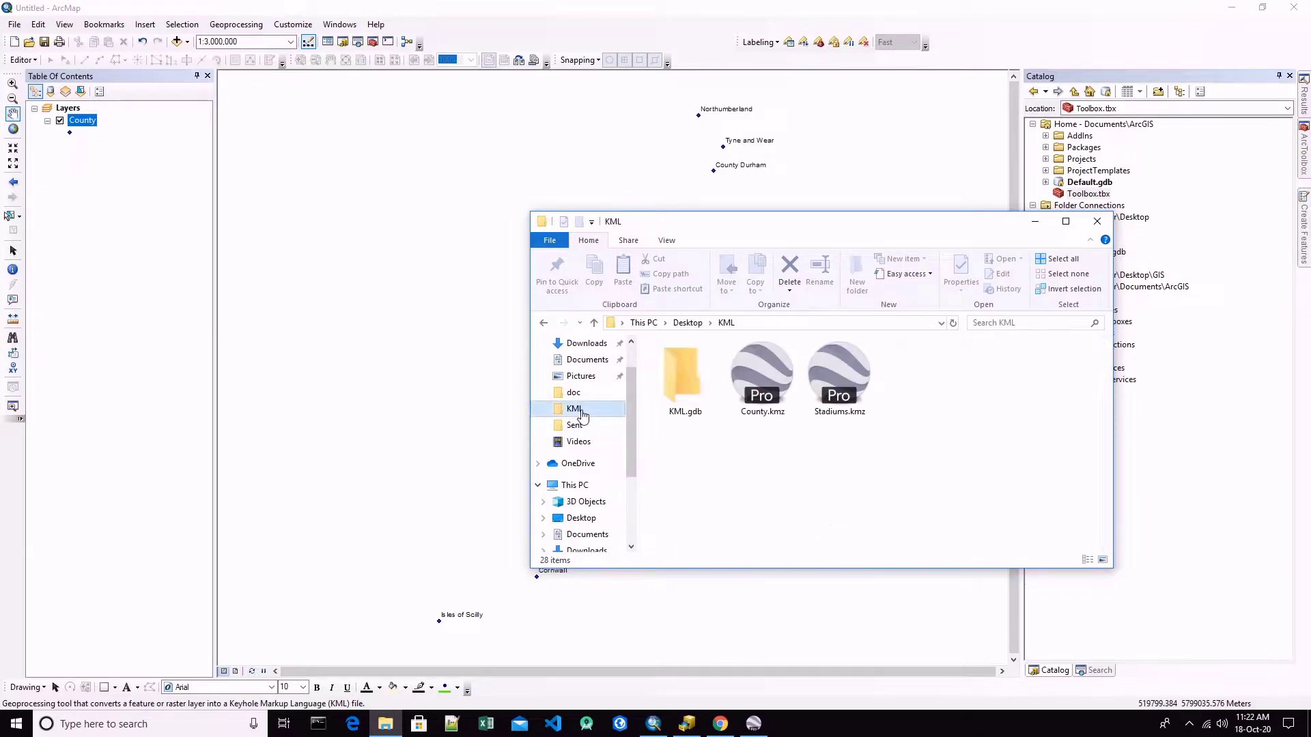
left_click(769, 384)
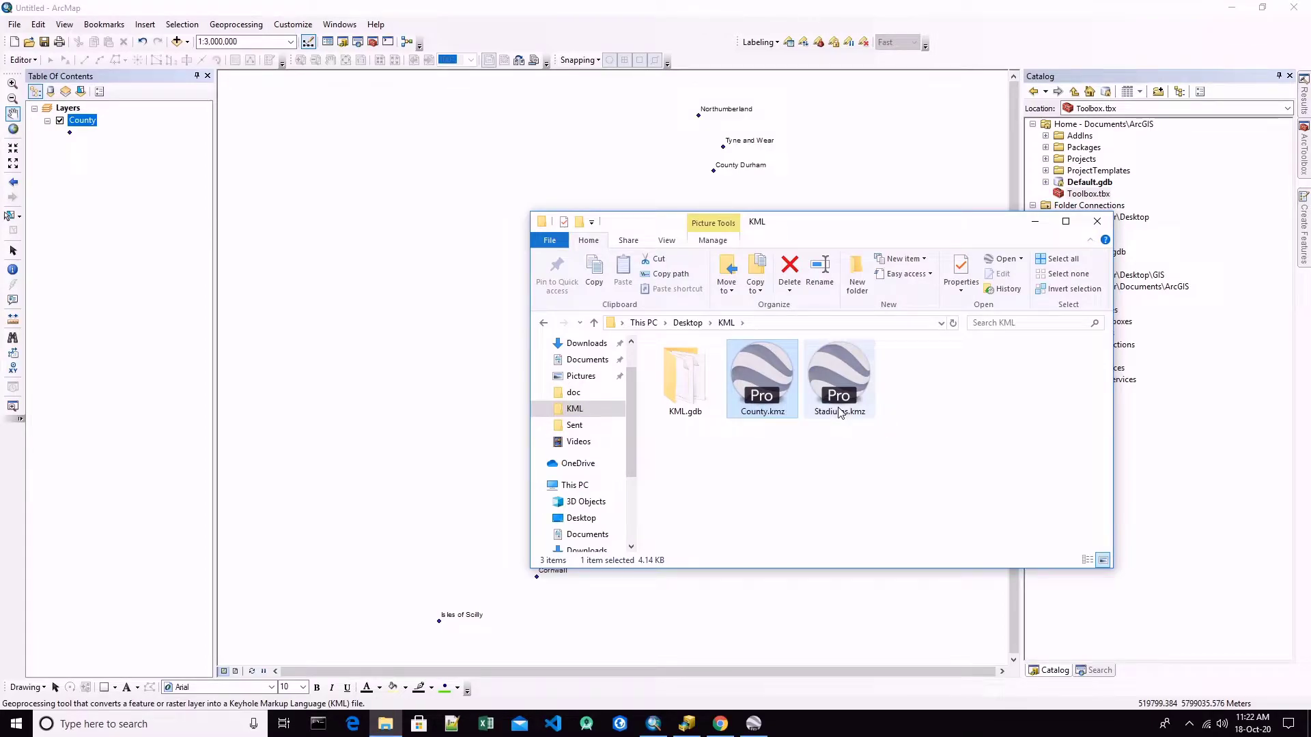
double_click(761, 380)
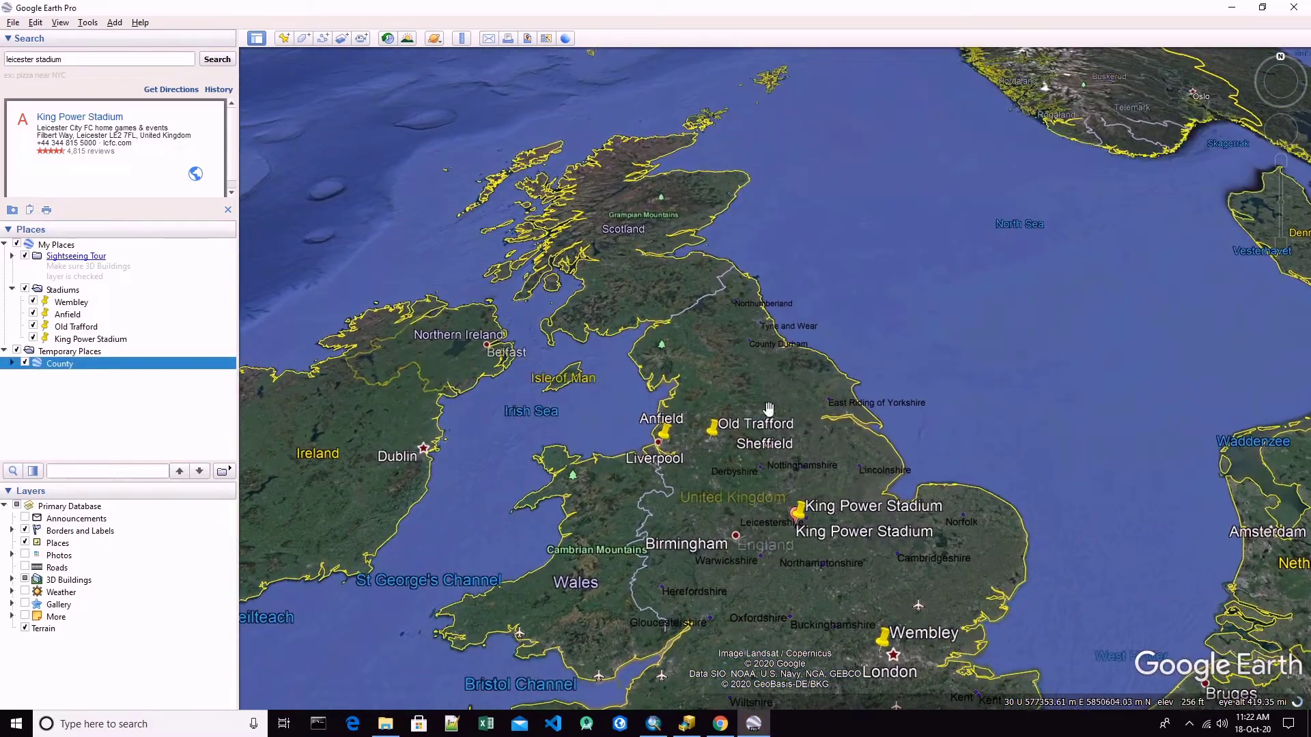
Zoom into England to compare the County points with the stadium placemarks
scroll(710, 446, "up", 3)
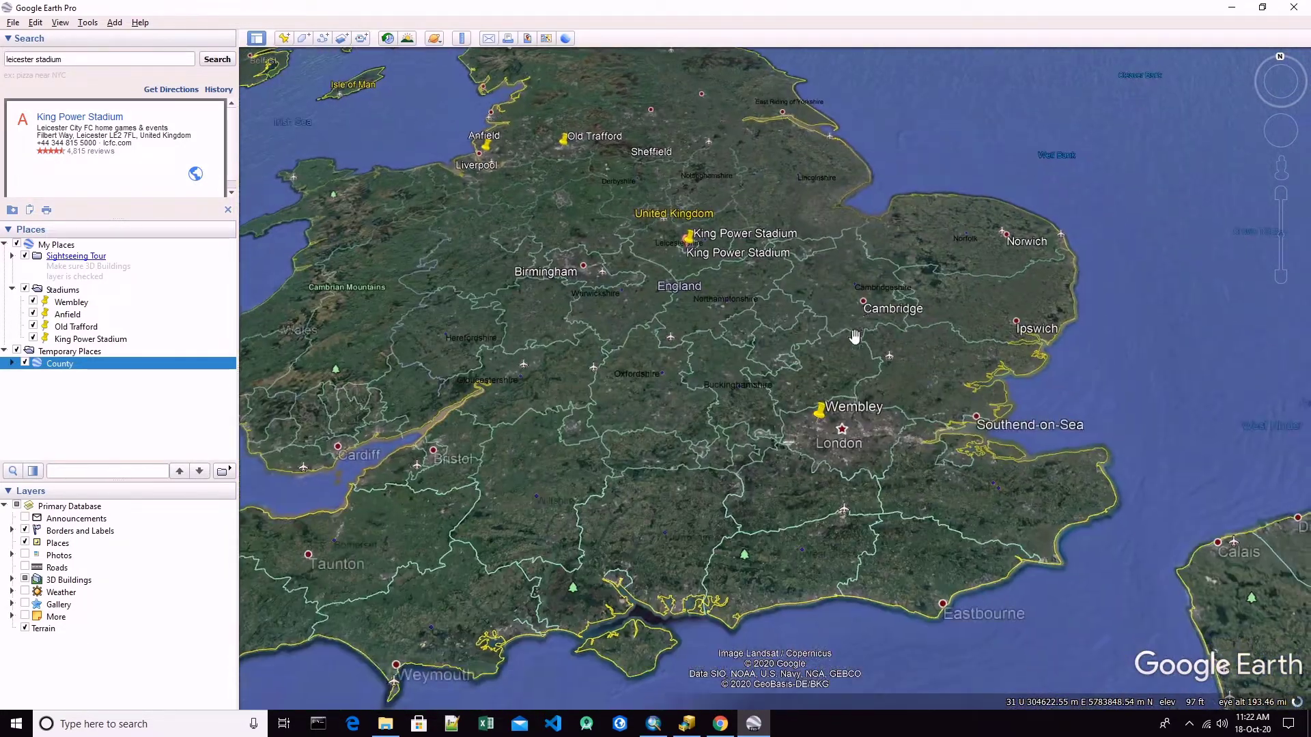
key("alt+Tab")
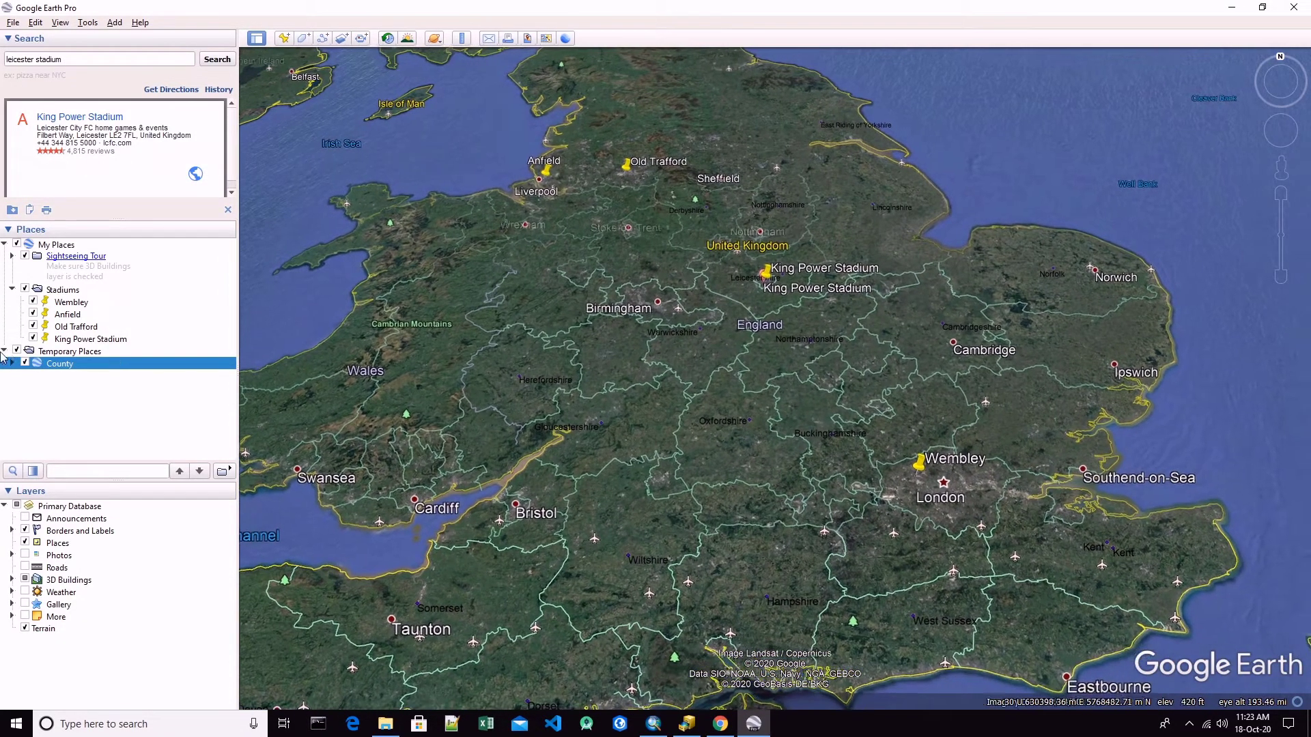
Switch off the County temporary place, select the Stadiums folder, and zoom out over Britain
left_click(25, 362)
scroll(571, 379, "down", 3)
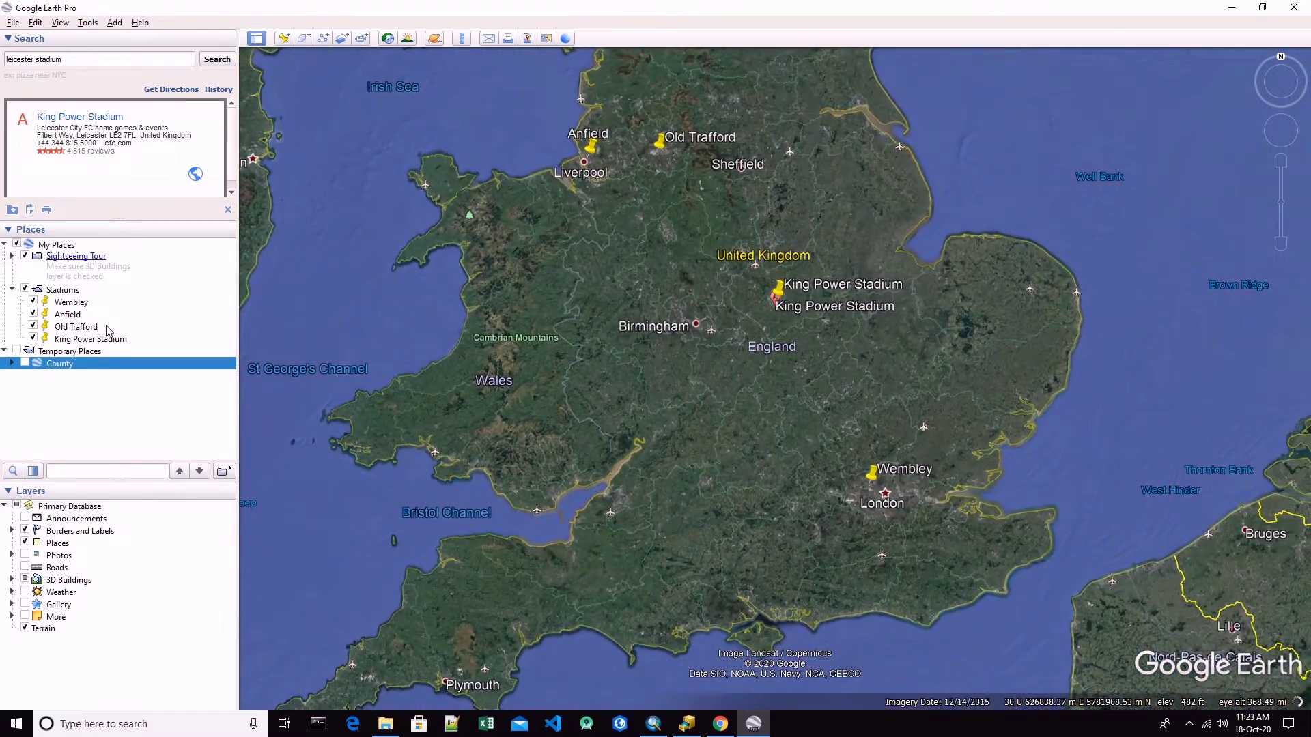
left_click(62, 290)
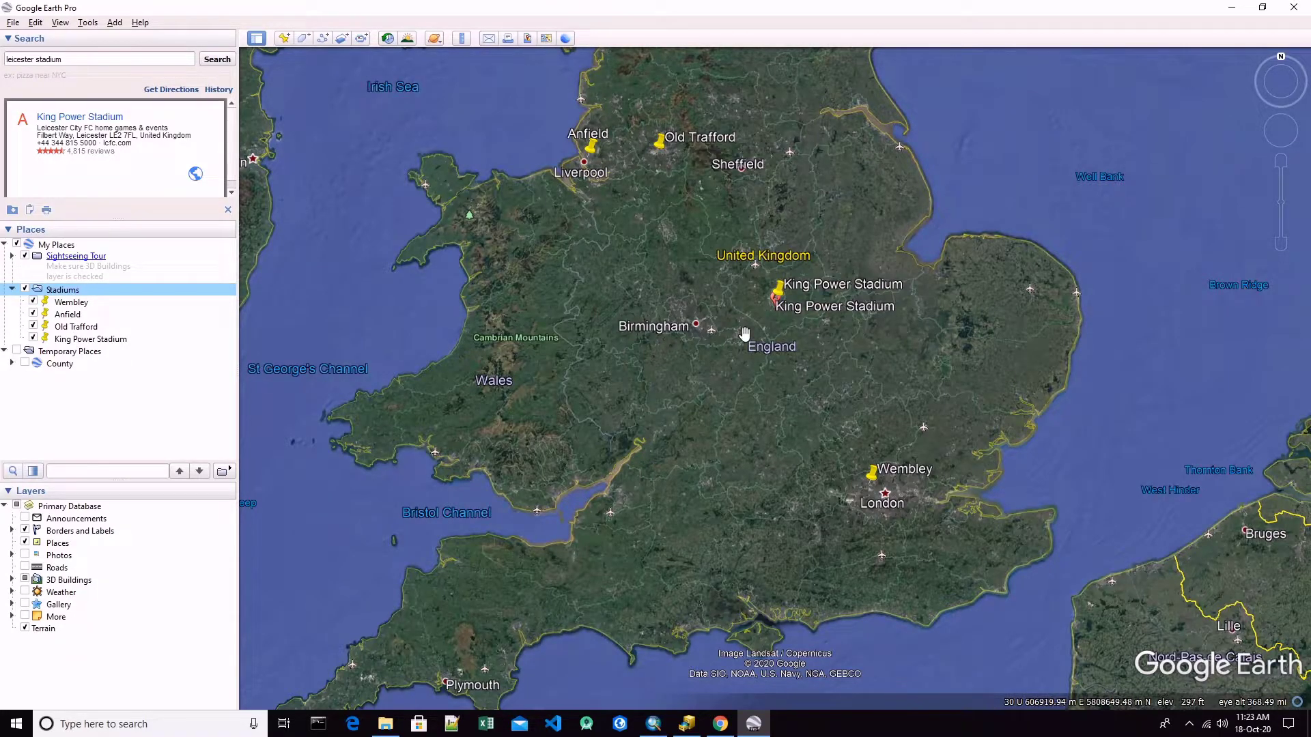
scroll(765, 410, "down", 2)
scroll(890, 461, "down", 2)
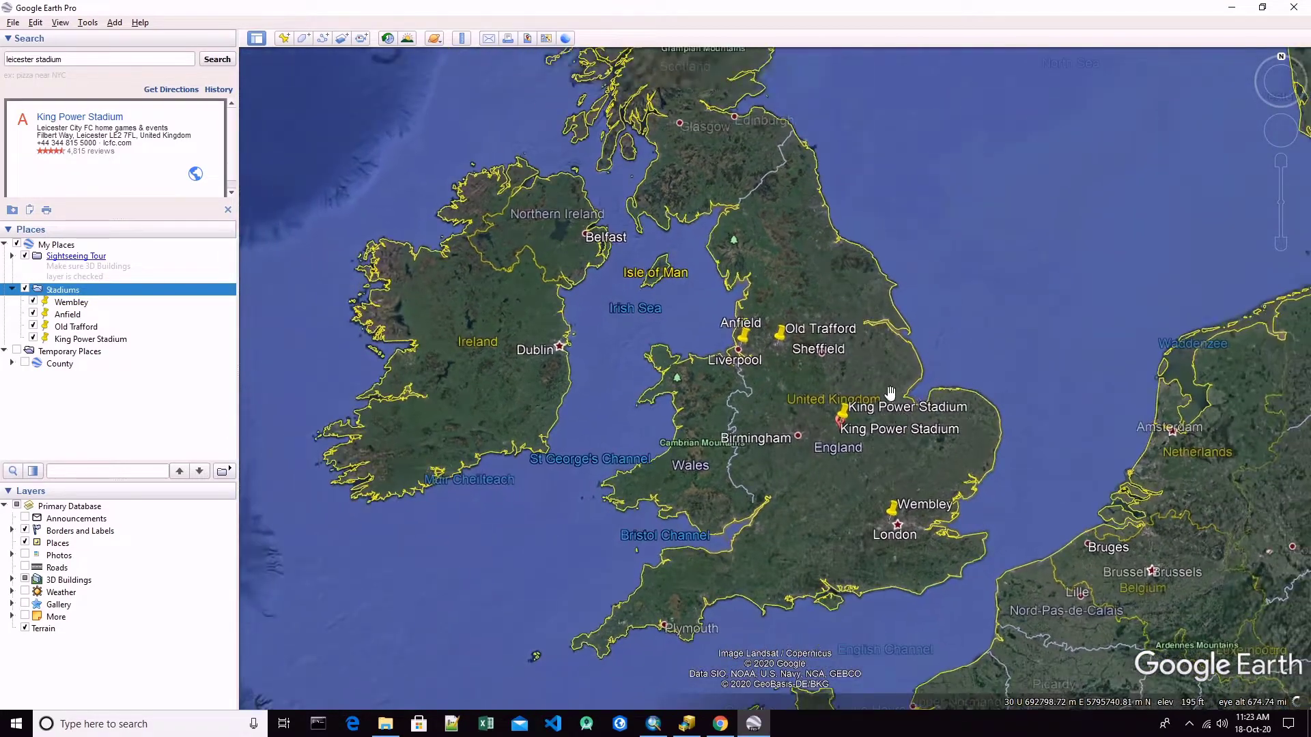
scroll(847, 473, "up", 2)
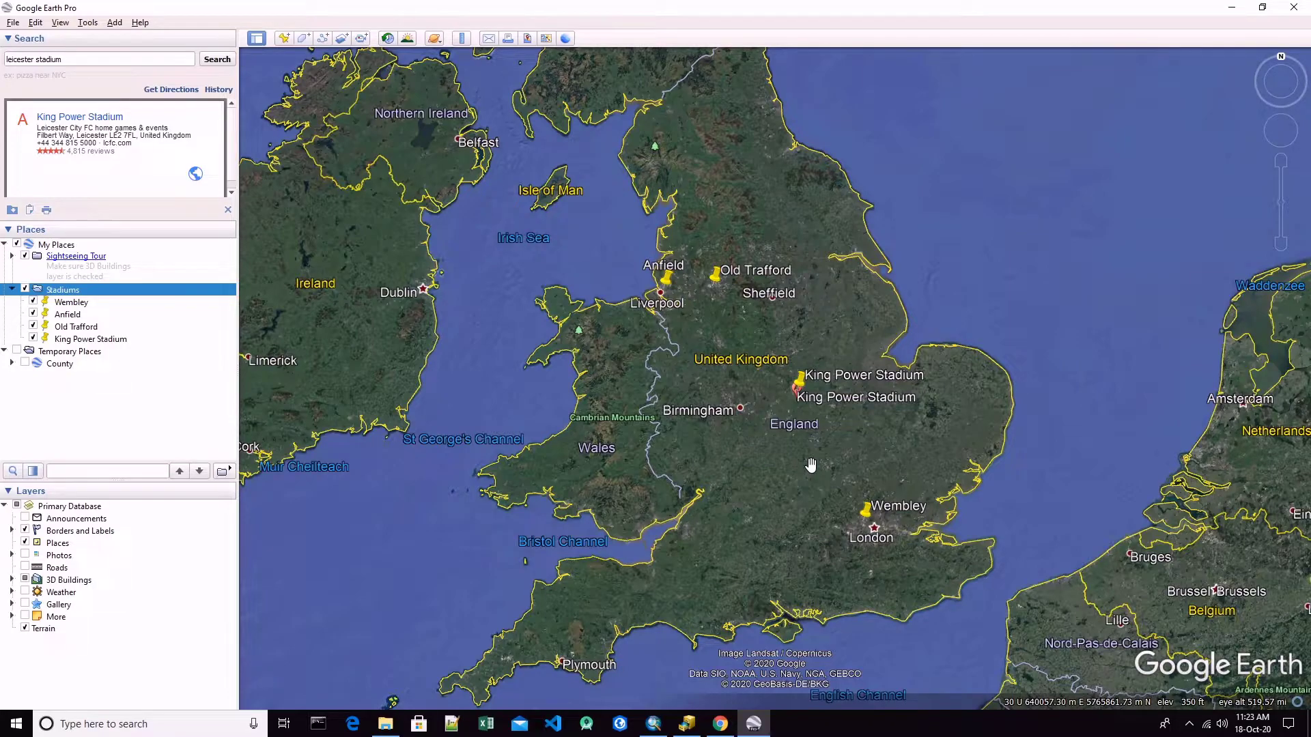
Save the Stadiums folder as Stadiums.kmz, overwriting the existing file in the Desktop KML folder
right_click(67, 296)
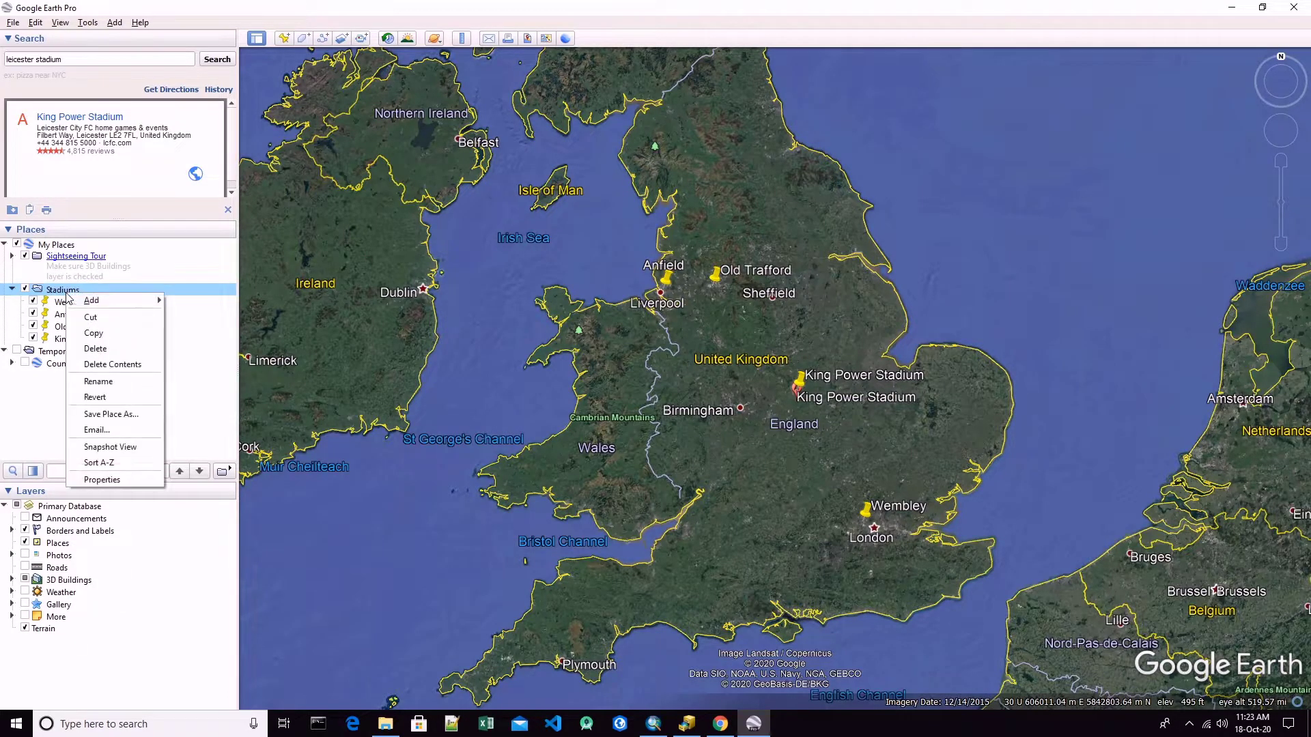
left_click(109, 414)
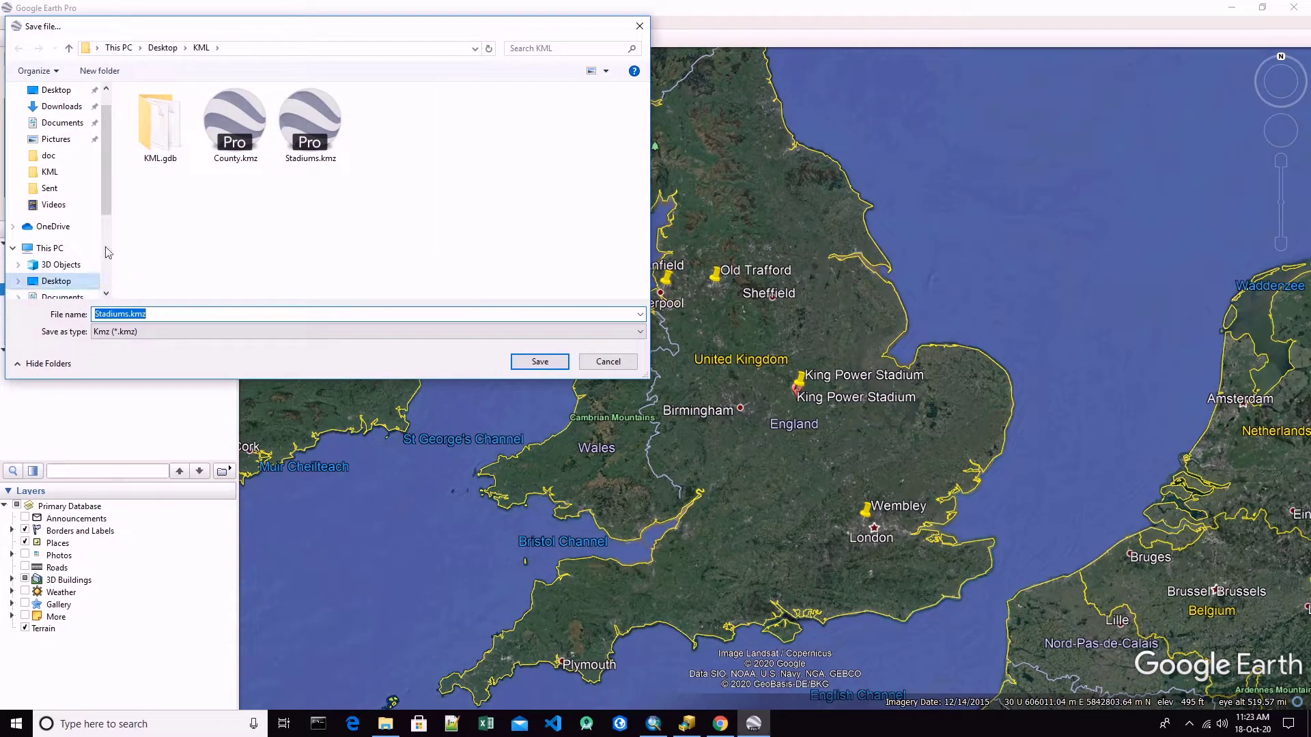
left_click(309, 130)
left_click(541, 361)
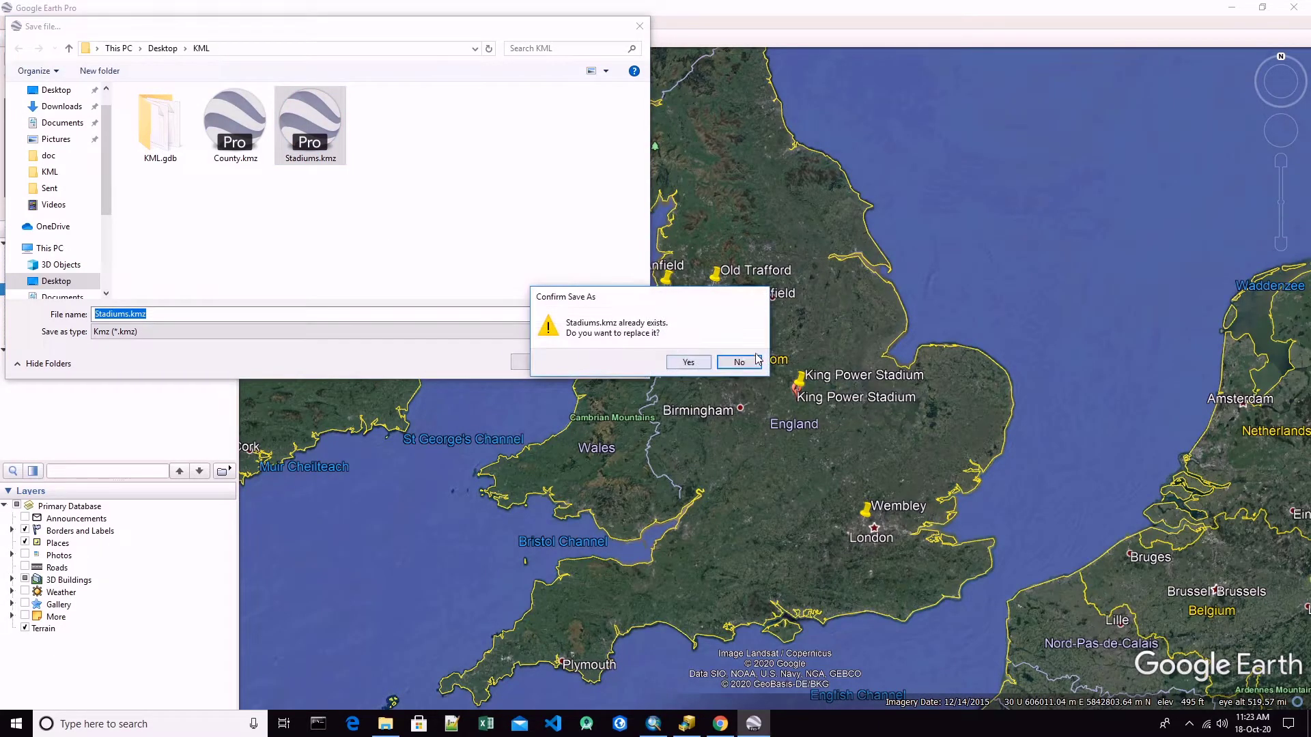
left_click(689, 362)
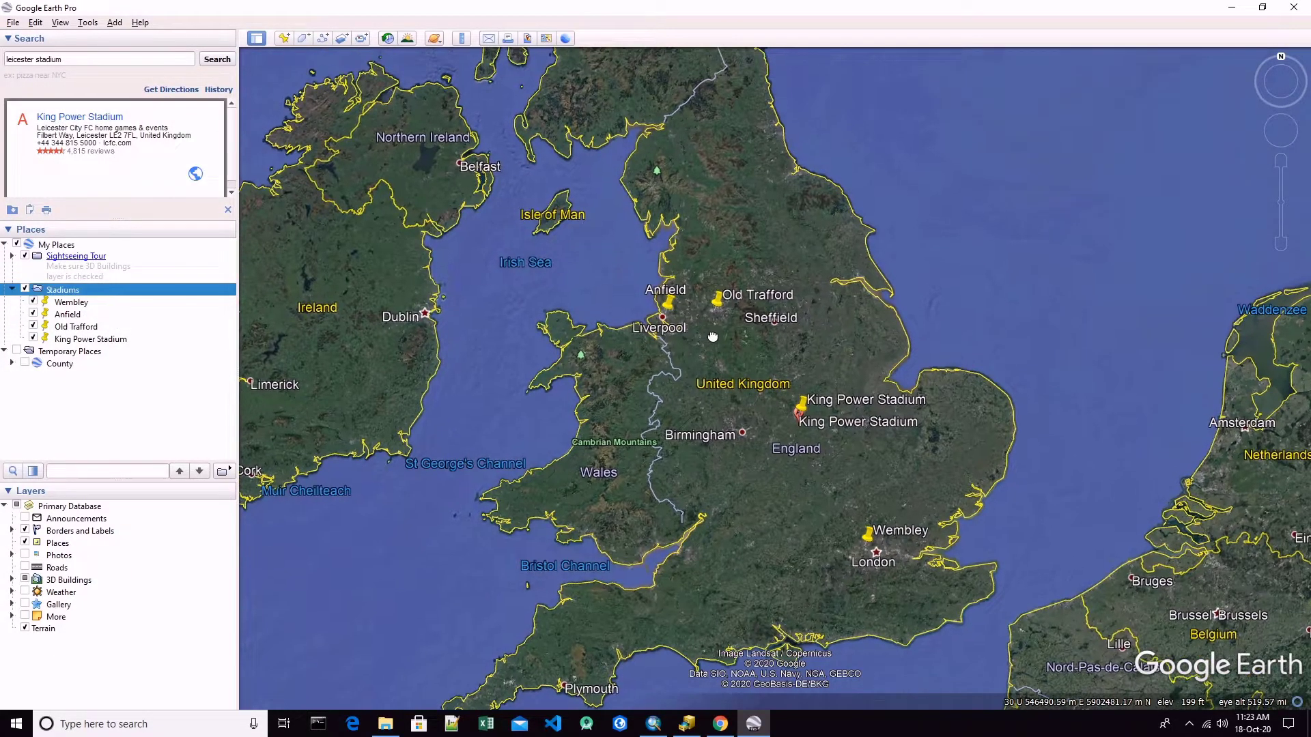
Open the KML To Layer tool from Conversion Tools > From KML
left_click(1232, 8)
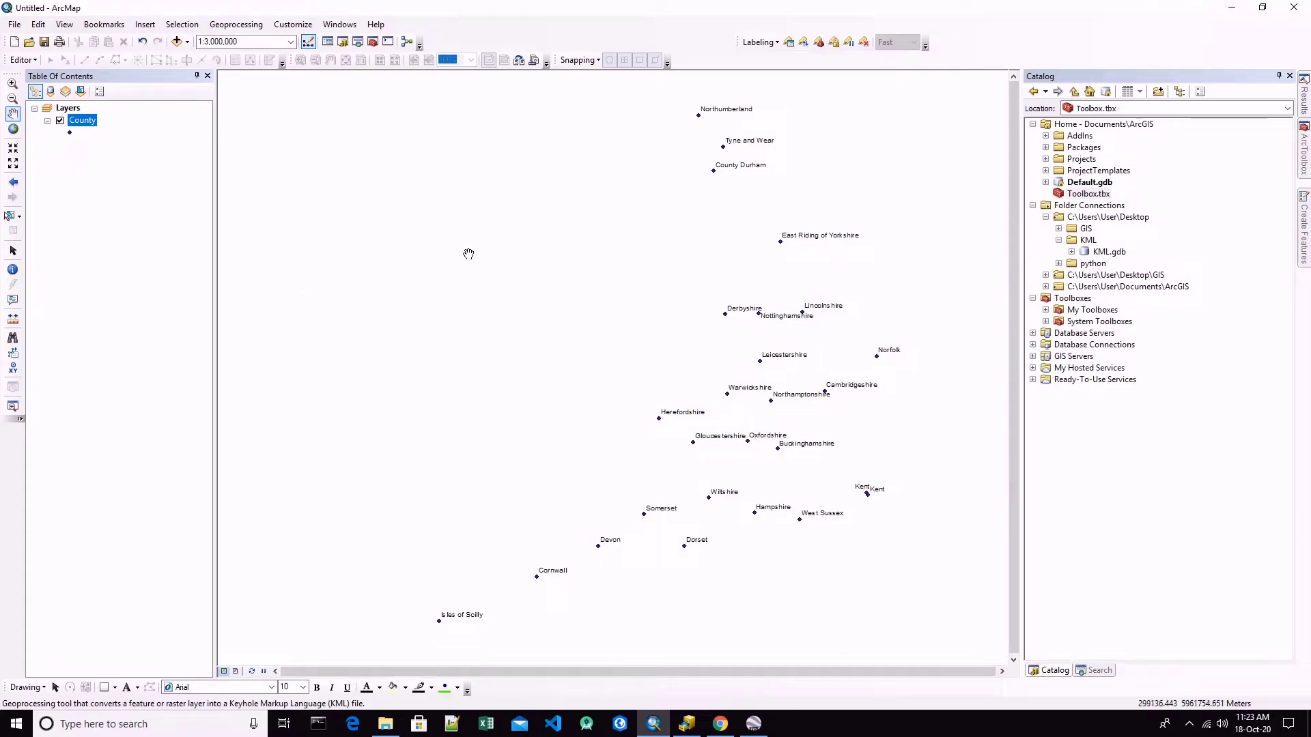
mouse_move(1304, 155)
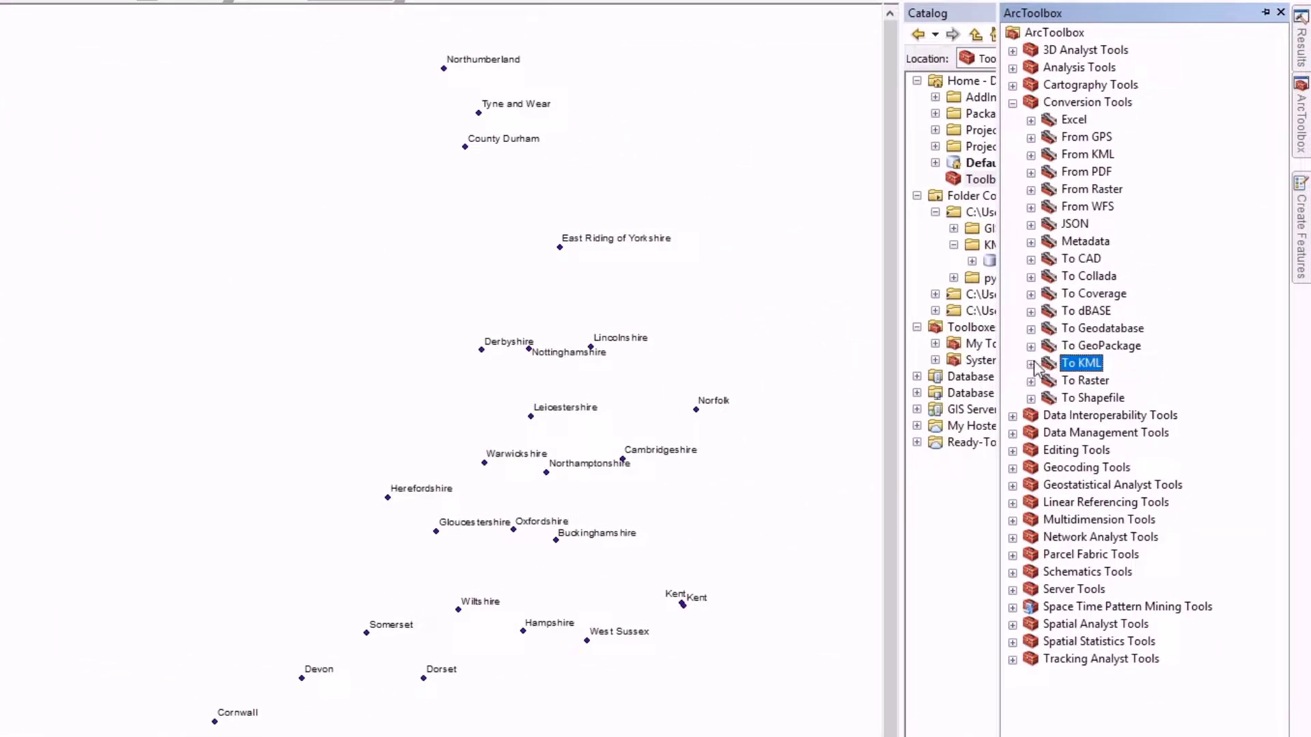
left_click(1043, 358)
left_click(1080, 157)
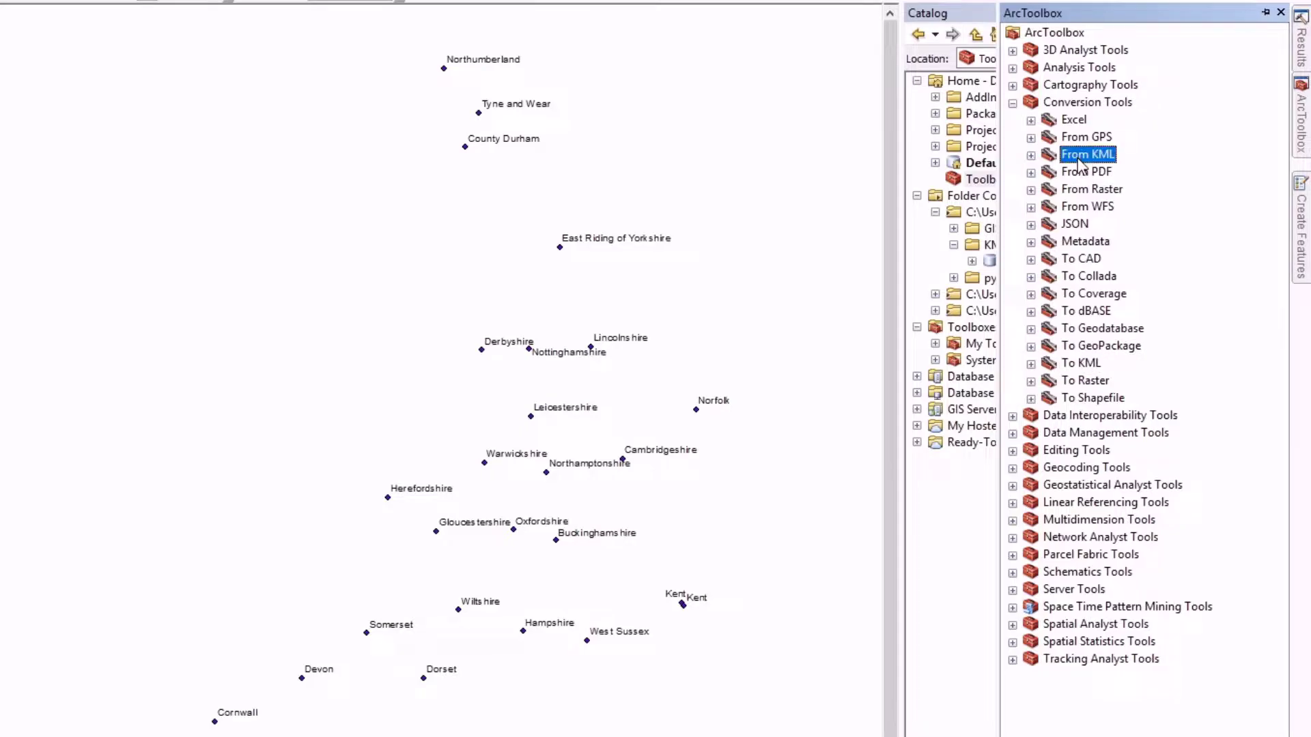
double_click(1078, 161)
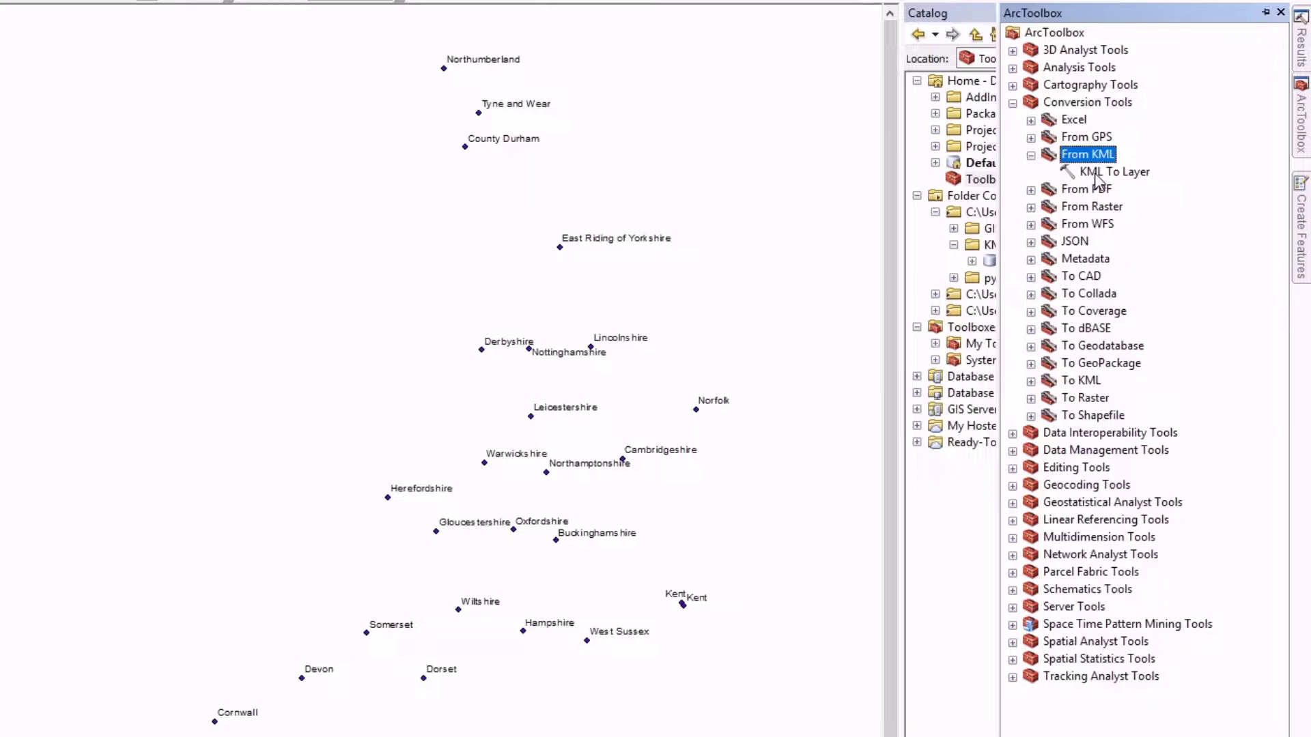
double_click(1099, 172)
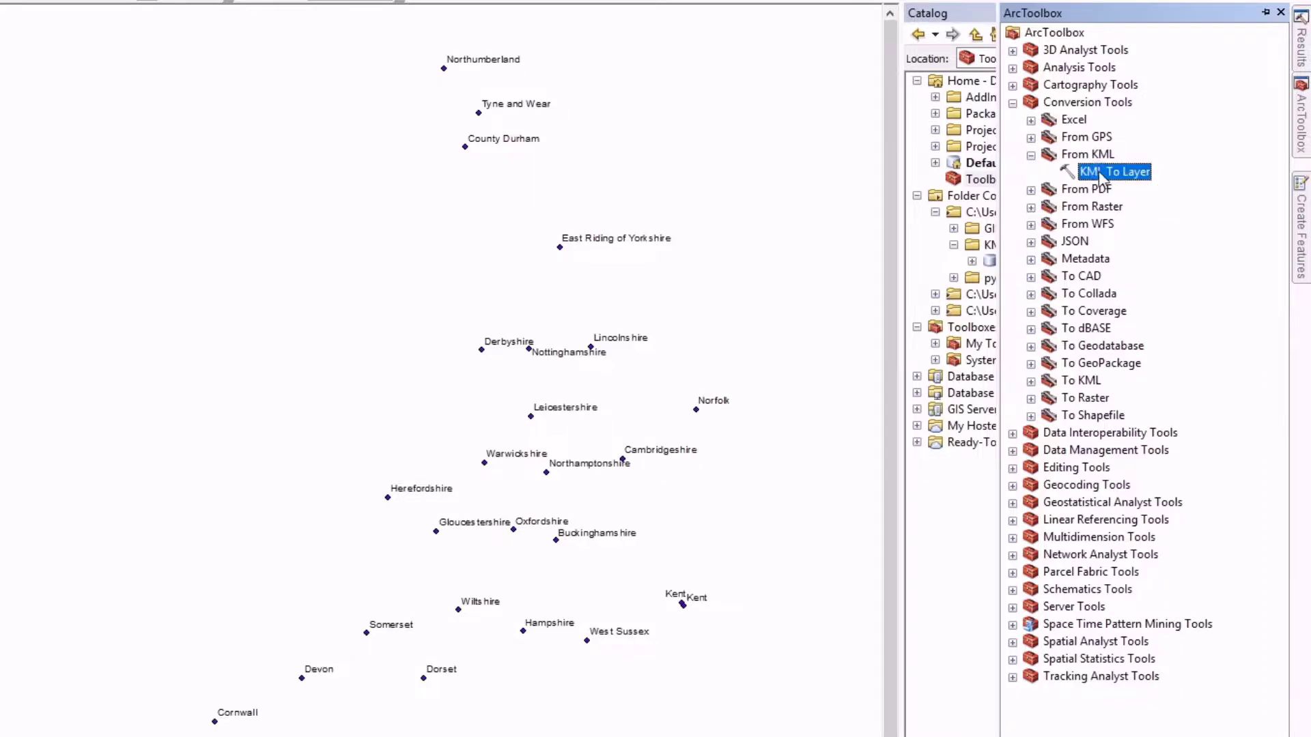
left_click_drag(822, 83, 659, 76)
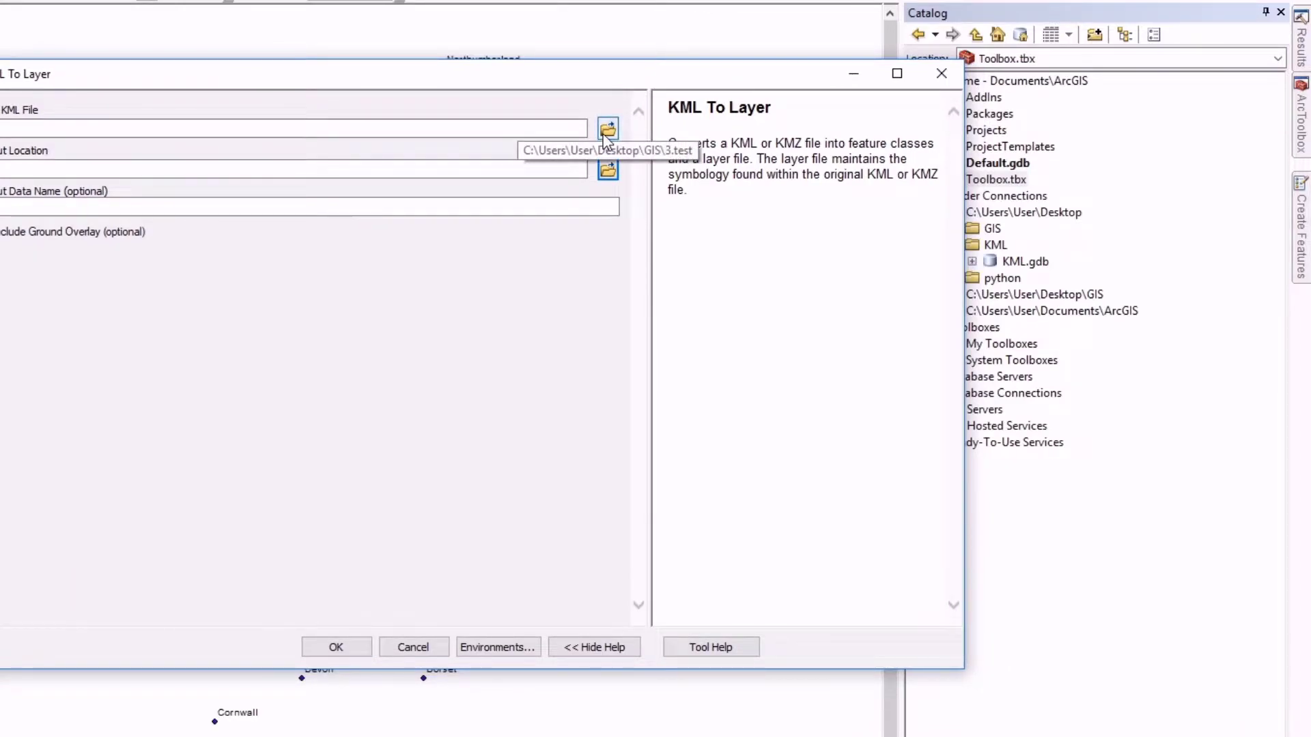
Choose Desktop\KML\Stadiums.kmz as the input KML file and start editing the output location
left_click(607, 132)
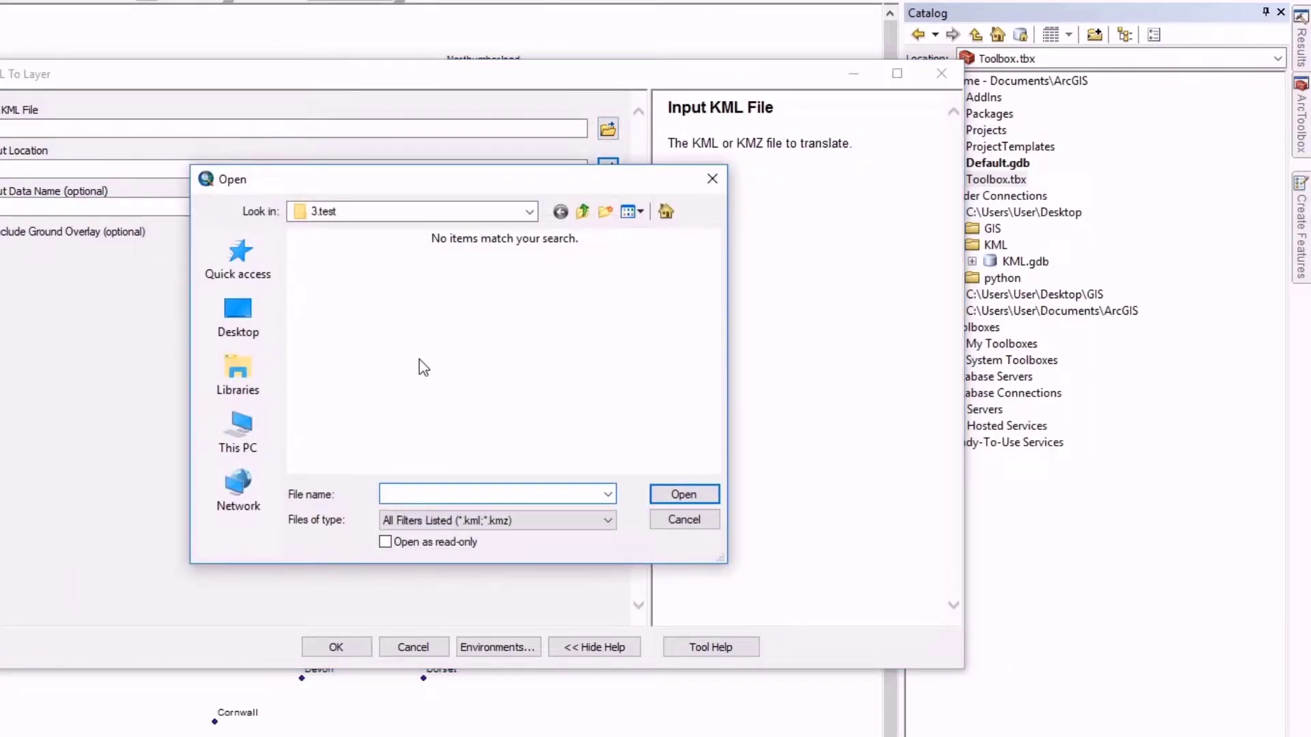
left_click(582, 211)
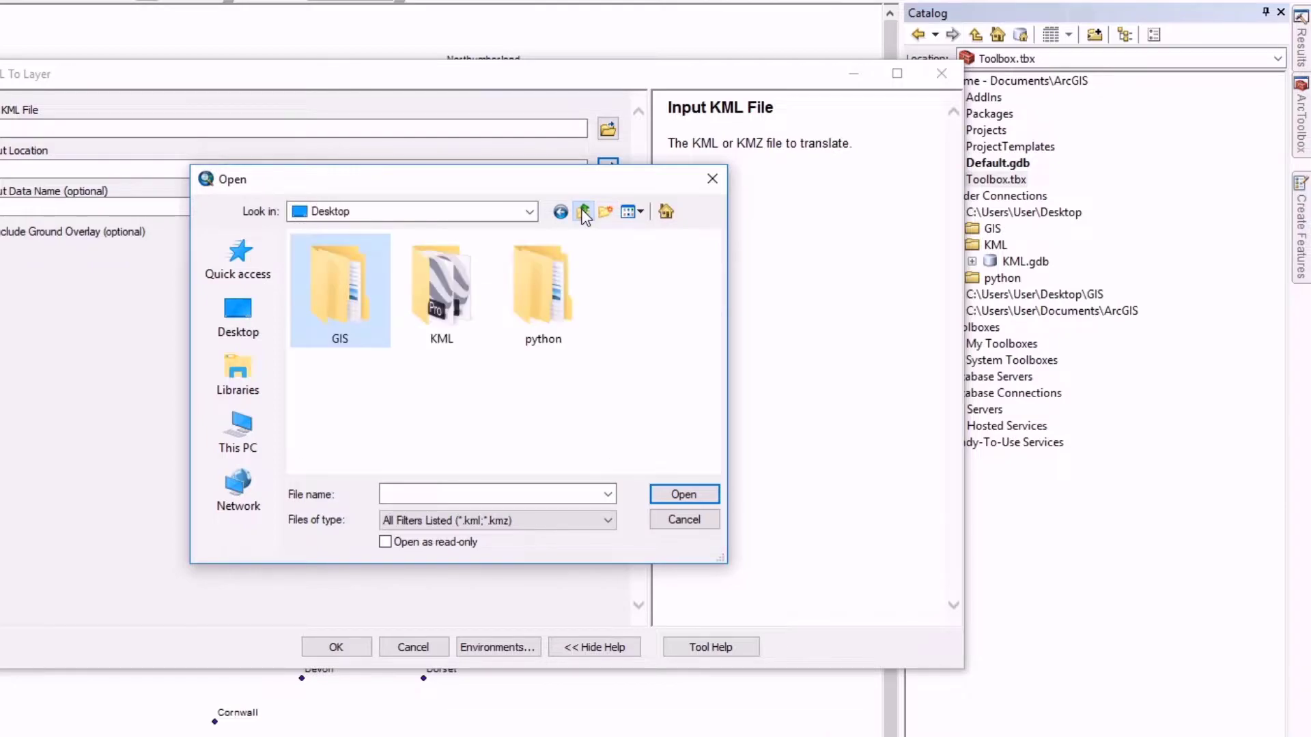
double_click(445, 321)
left_click(568, 319)
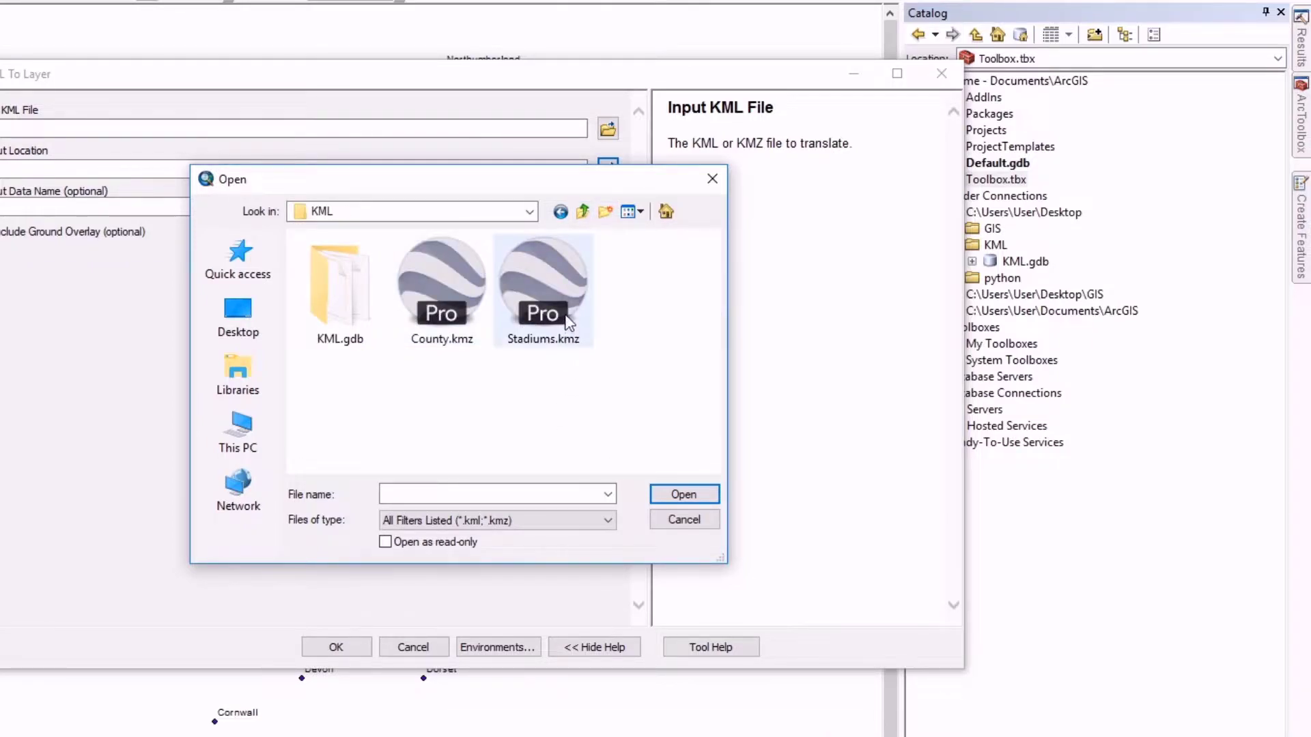
left_click(666, 500)
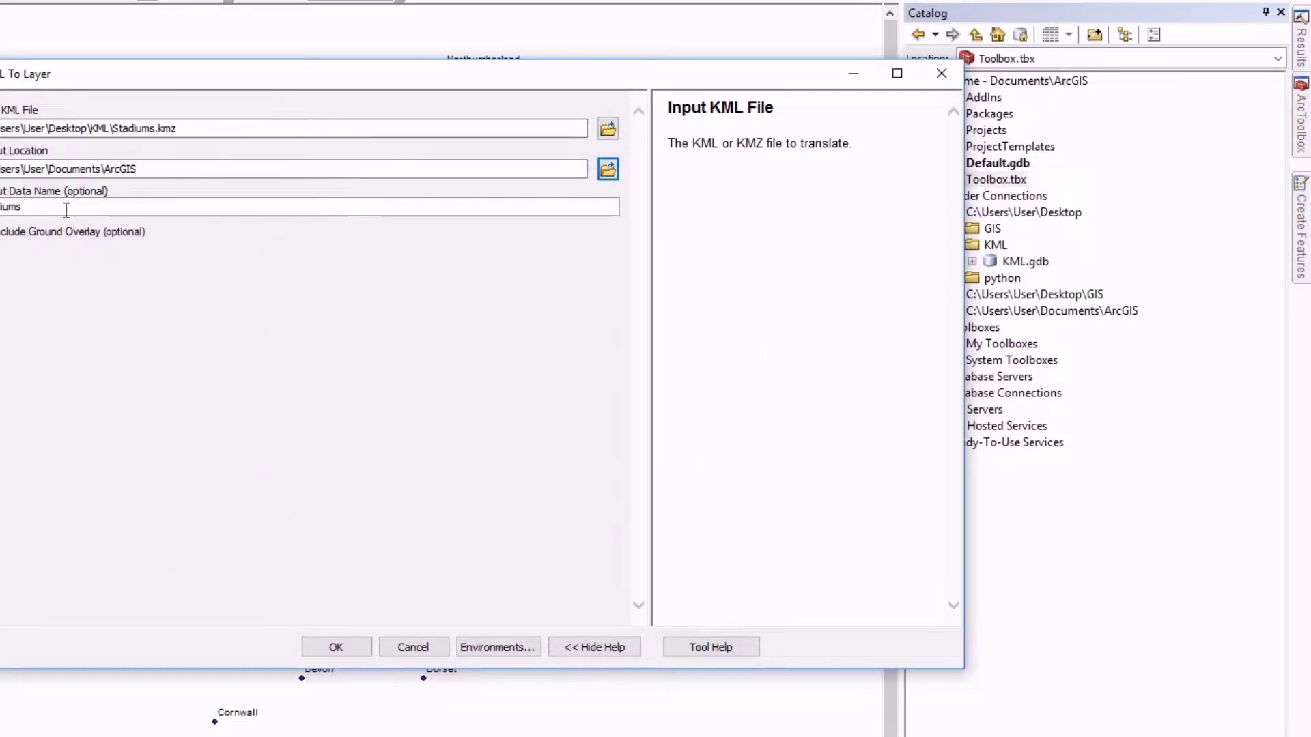
left_click(81, 170)
left_click_drag(140, 170, 2, 170)
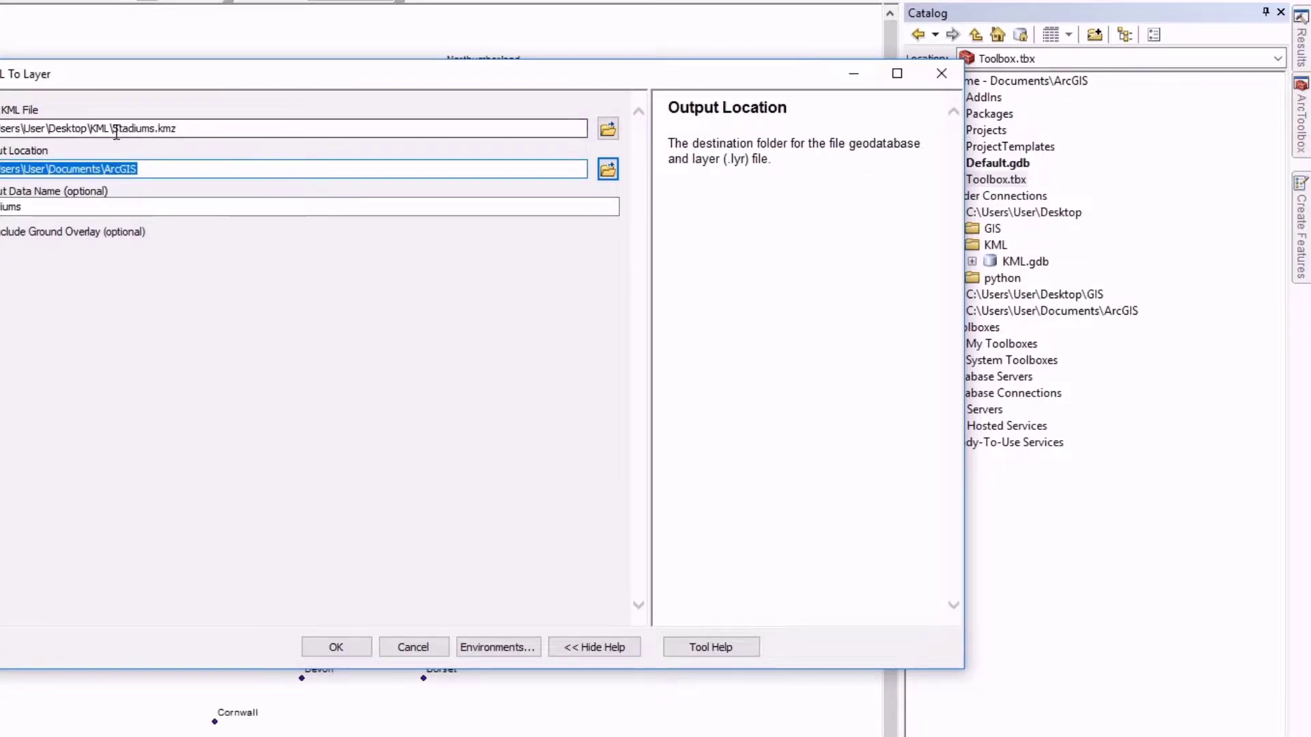
left_click_drag(113, 128, 0, 120)
key("ctrl+c")
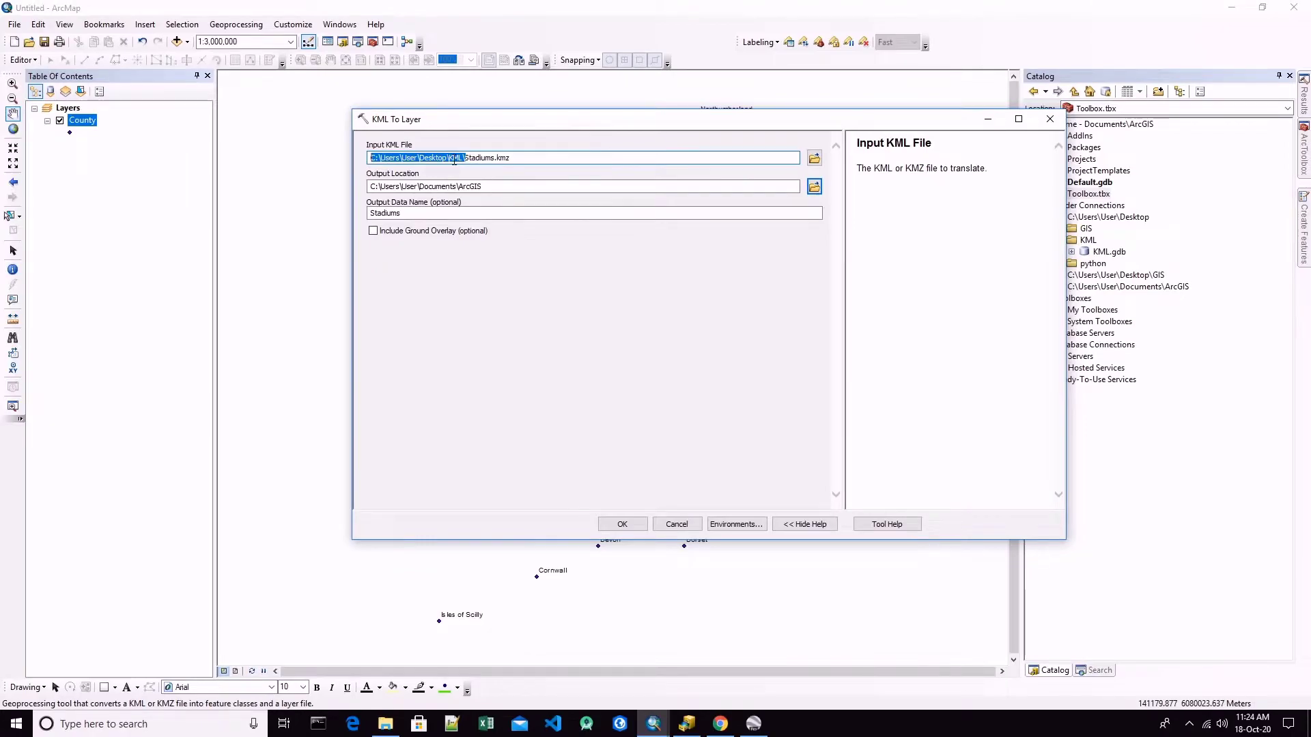
type("v")
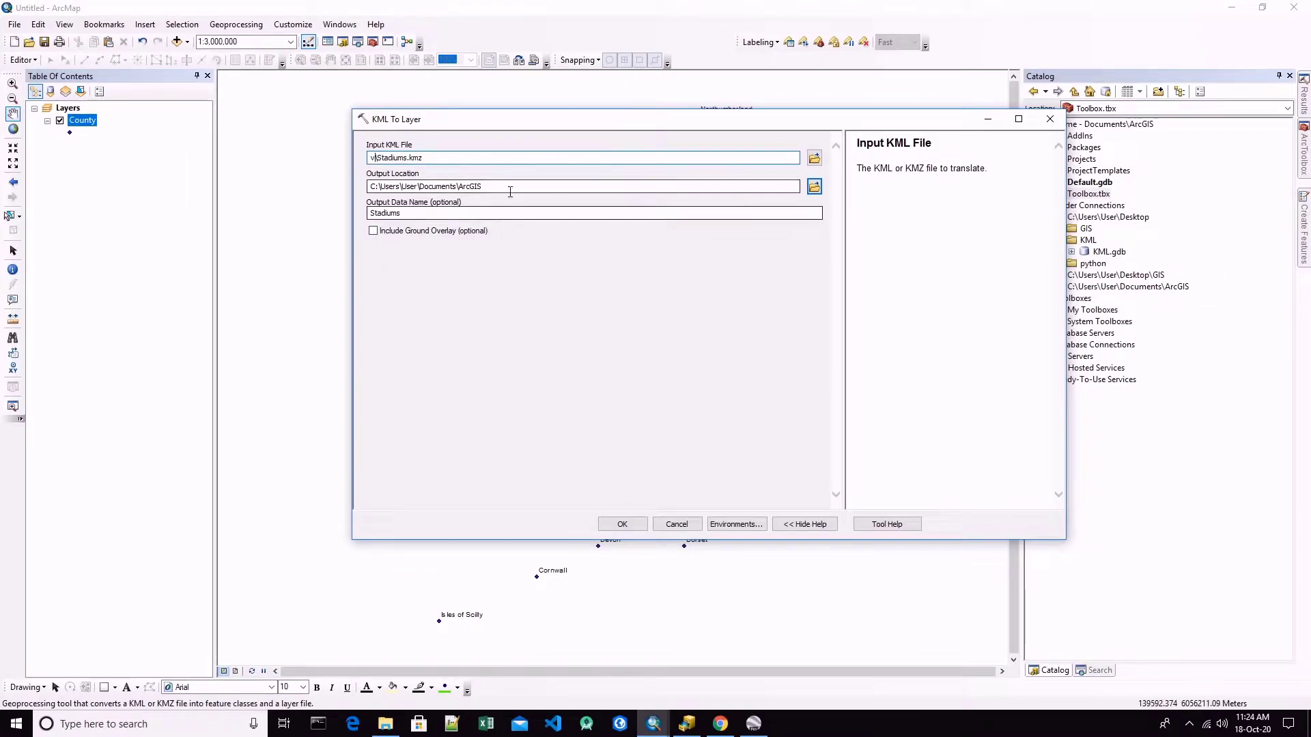
left_click(510, 185)
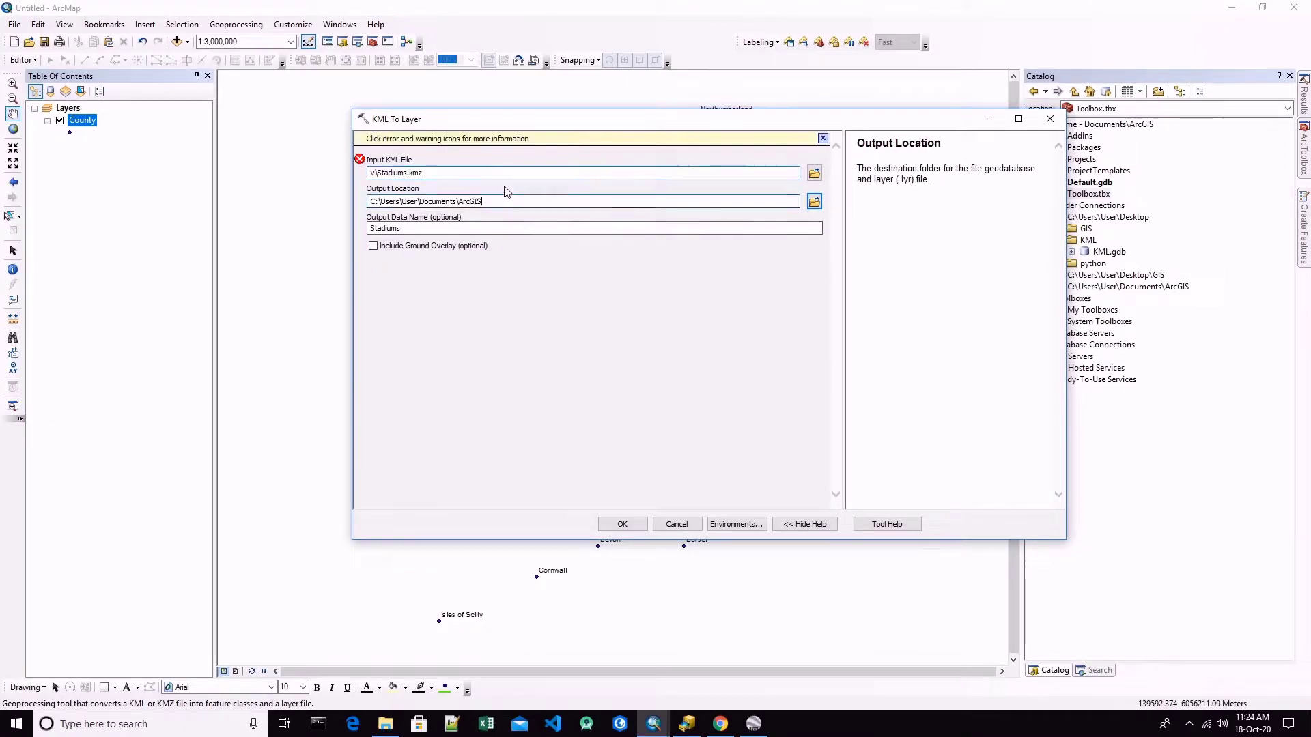
Re-pick Stadiums.kmz as input and paste the Desktop KML folder path as output location
left_click(813, 173)
left_click(781, 216)
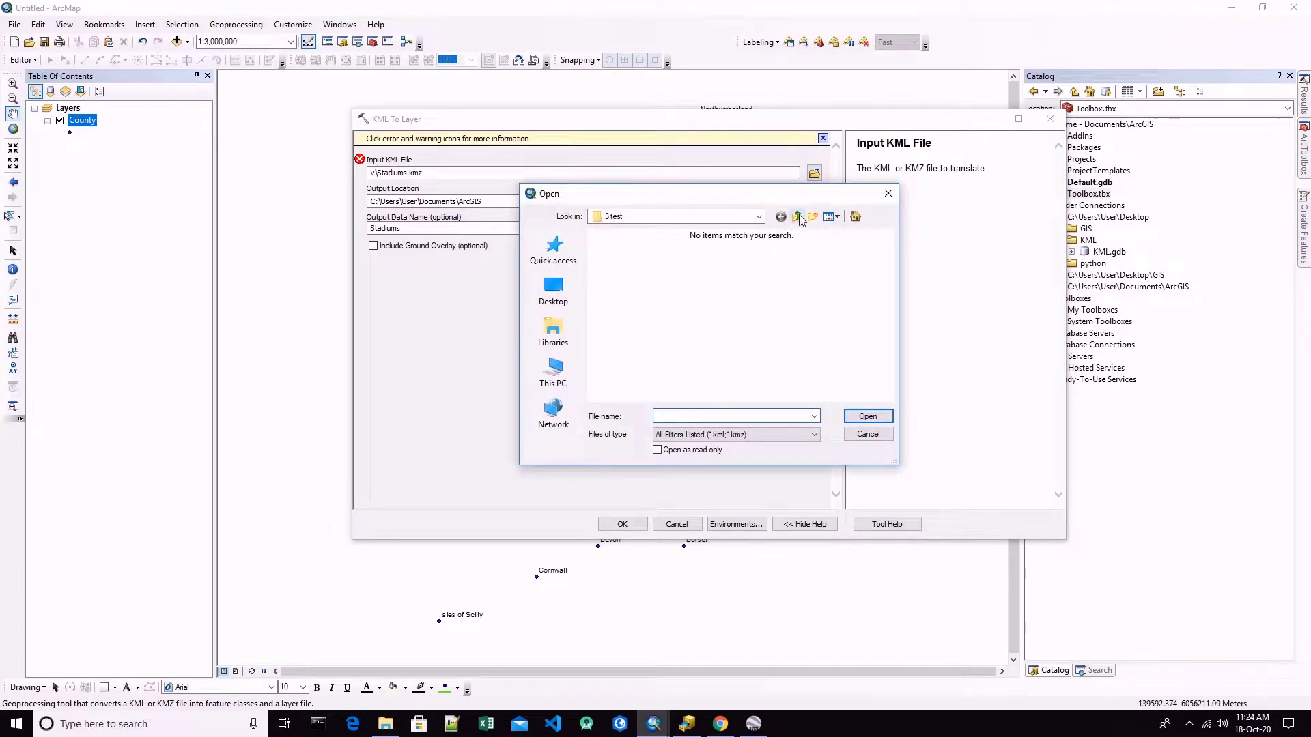
double_click(680, 285)
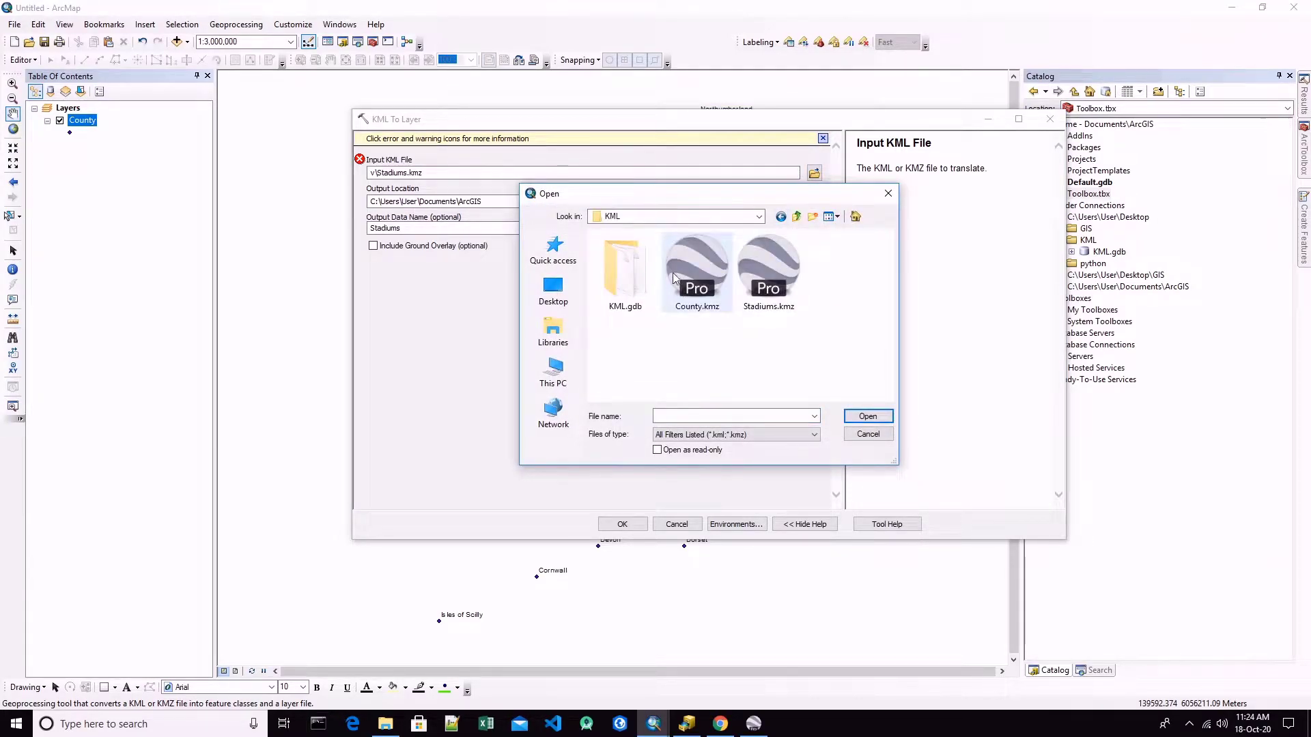
double_click(768, 280)
left_click(519, 187)
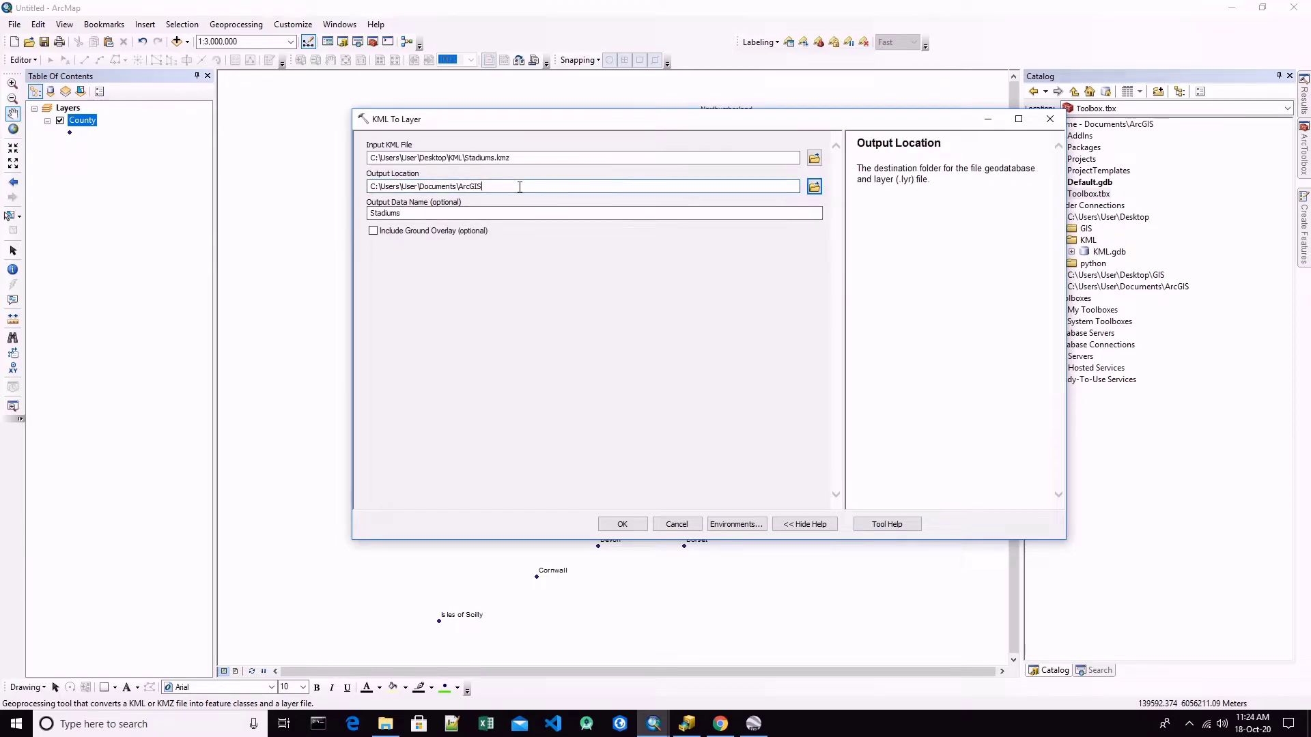
key("ctrl+a")
key("ctrl+v")
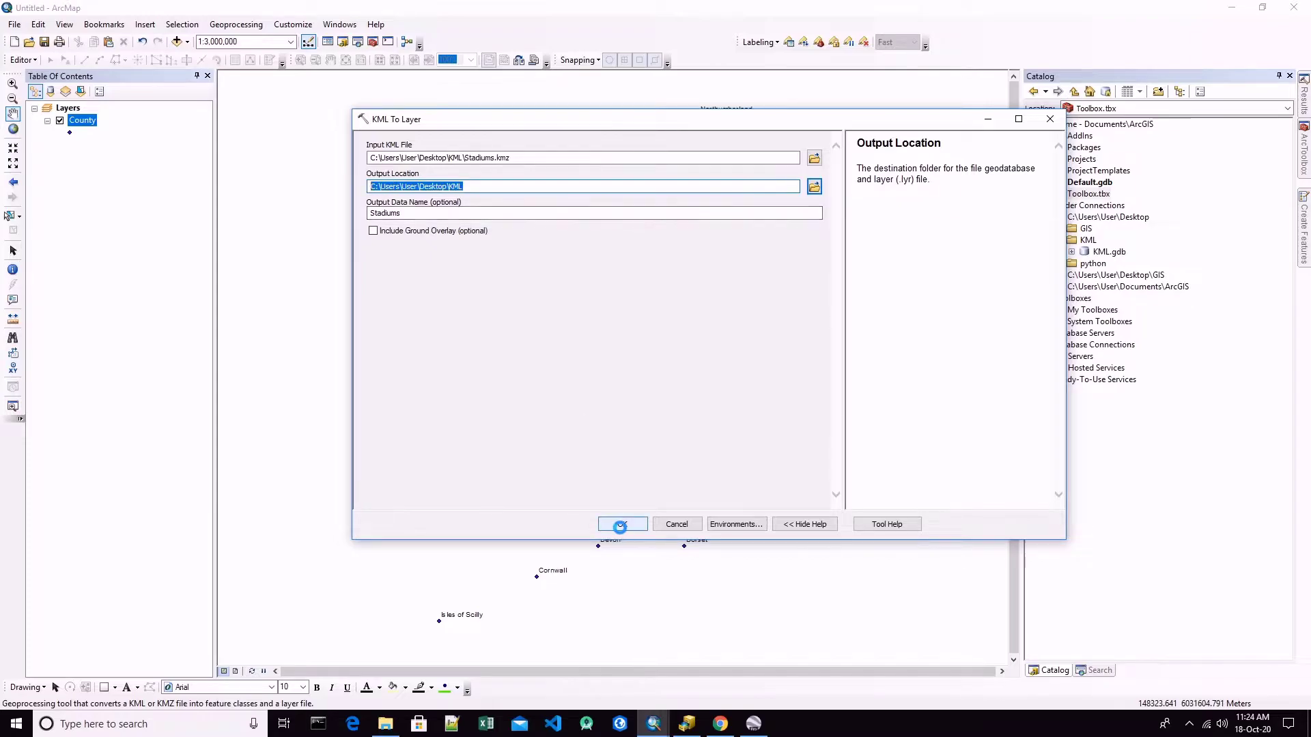
Run KML To Layer and zoom and pan to the four Stadiums pins among the County points
left_click(622, 523)
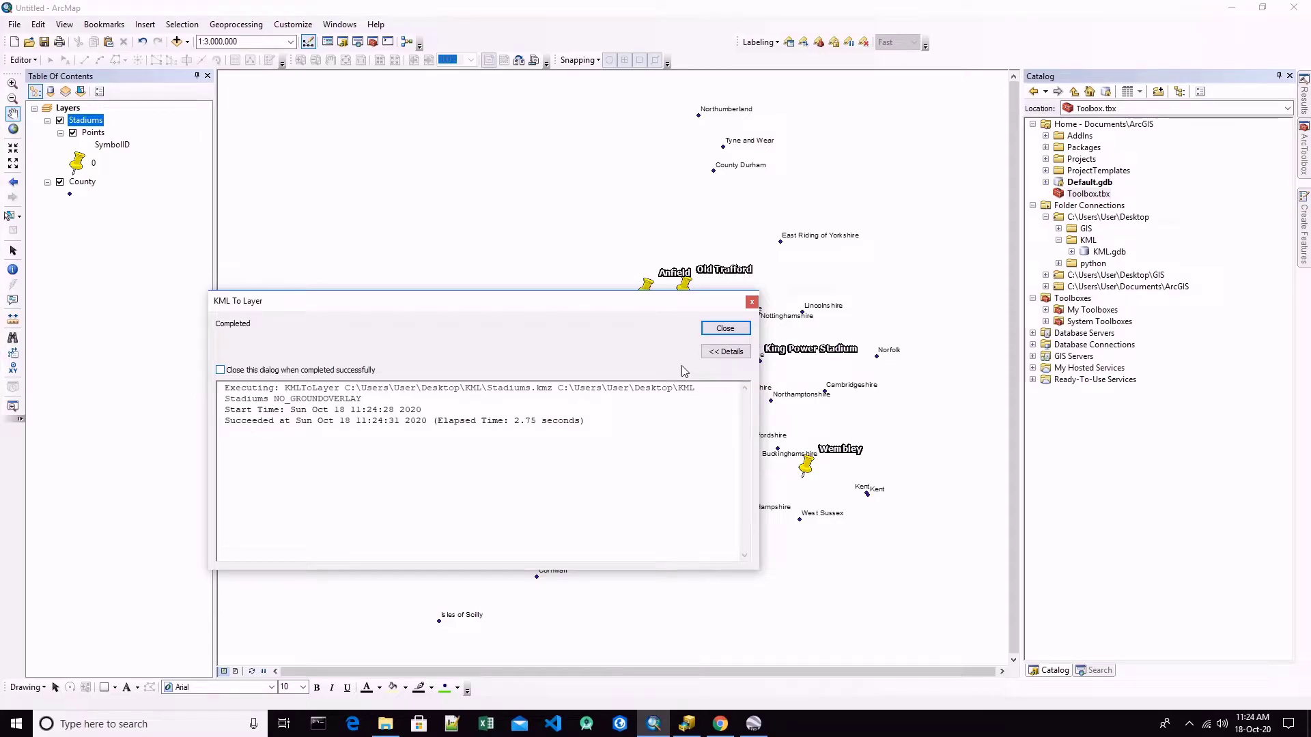
left_click(722, 331)
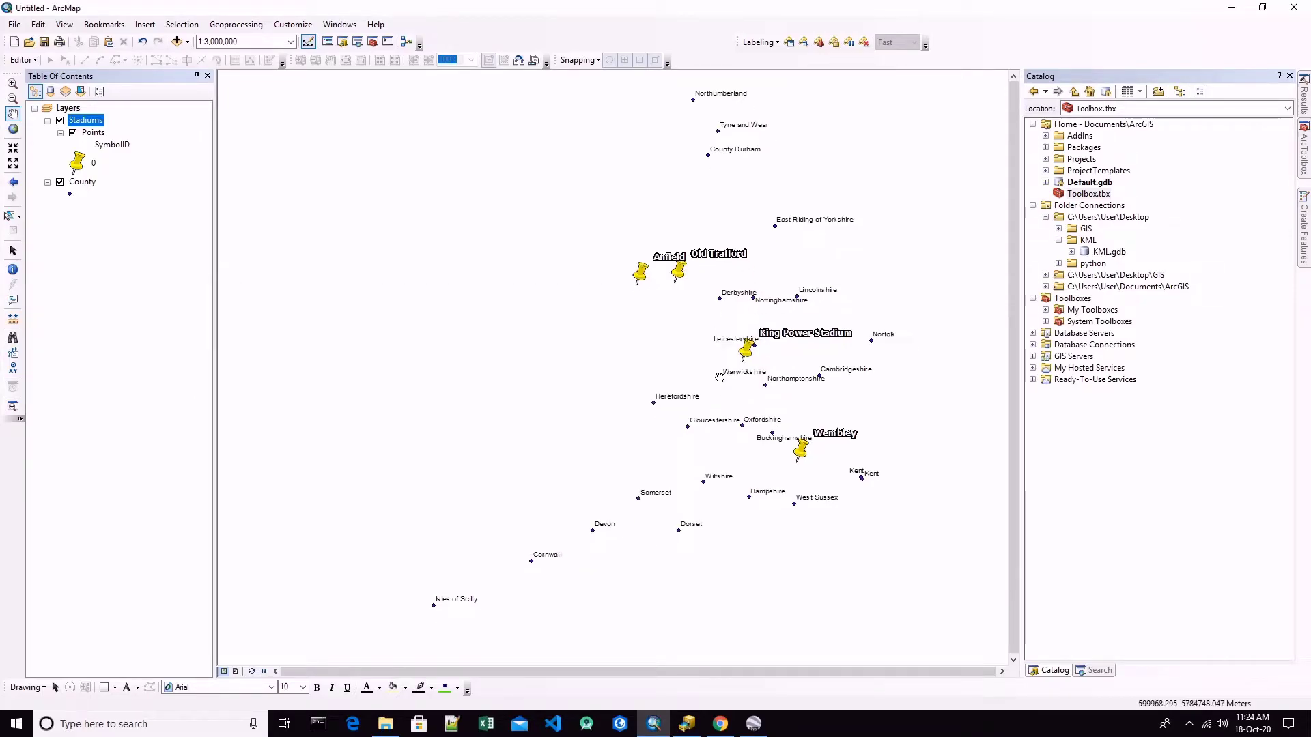
scroll(720, 377, "up", 2)
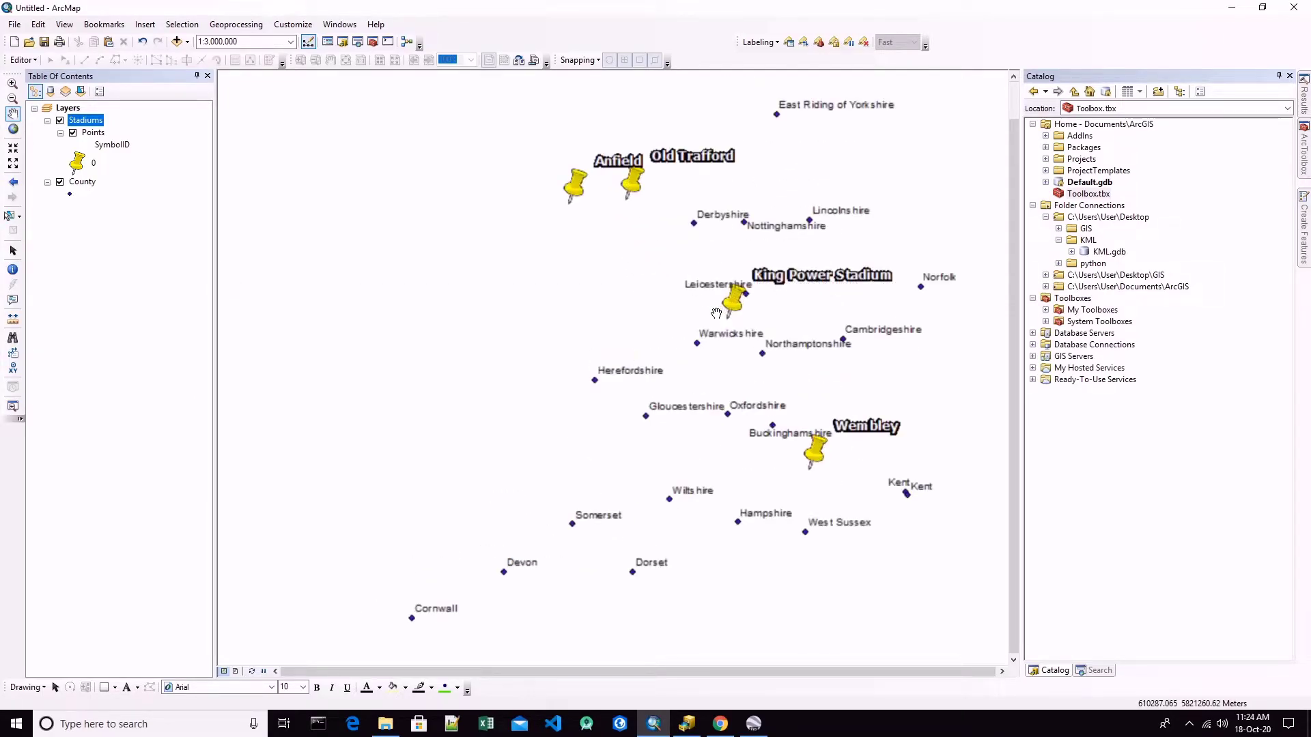
scroll(714, 315, "up", 1)
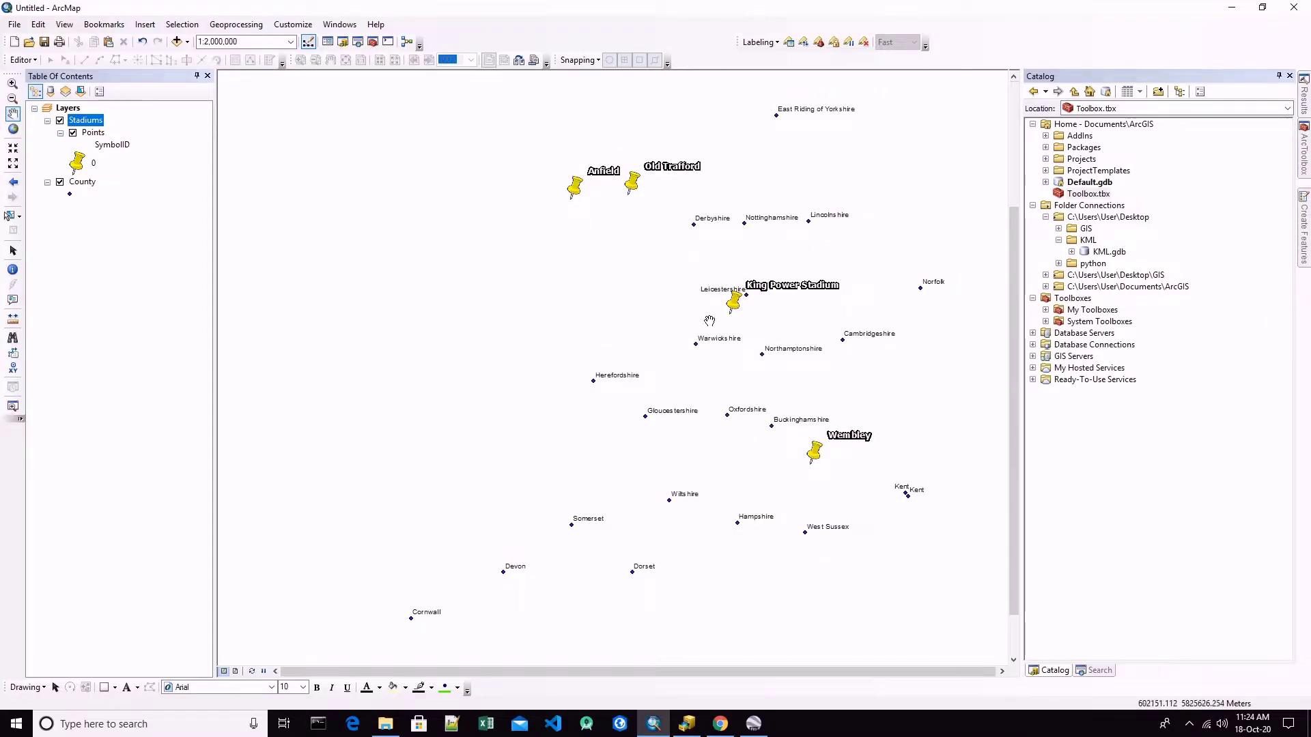
left_click_drag(815, 461, 780, 477)
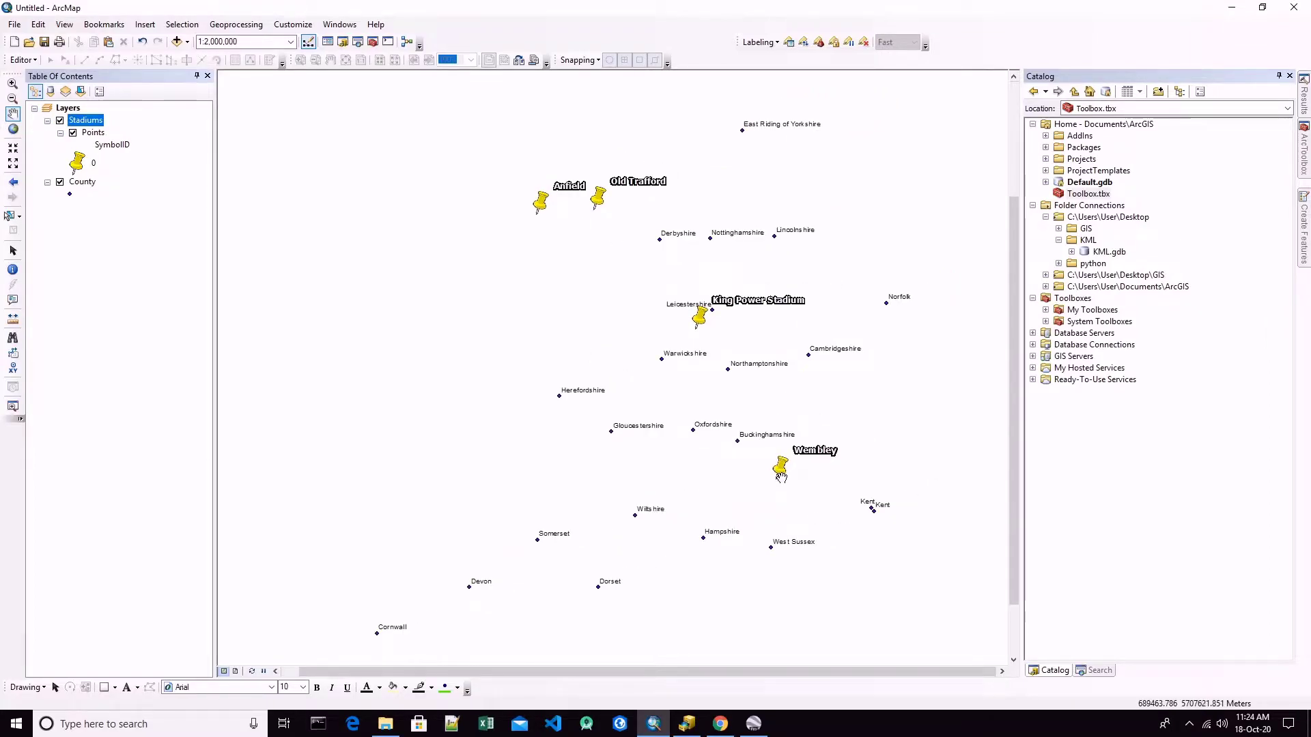
left_click_drag(755, 418, 694, 418)
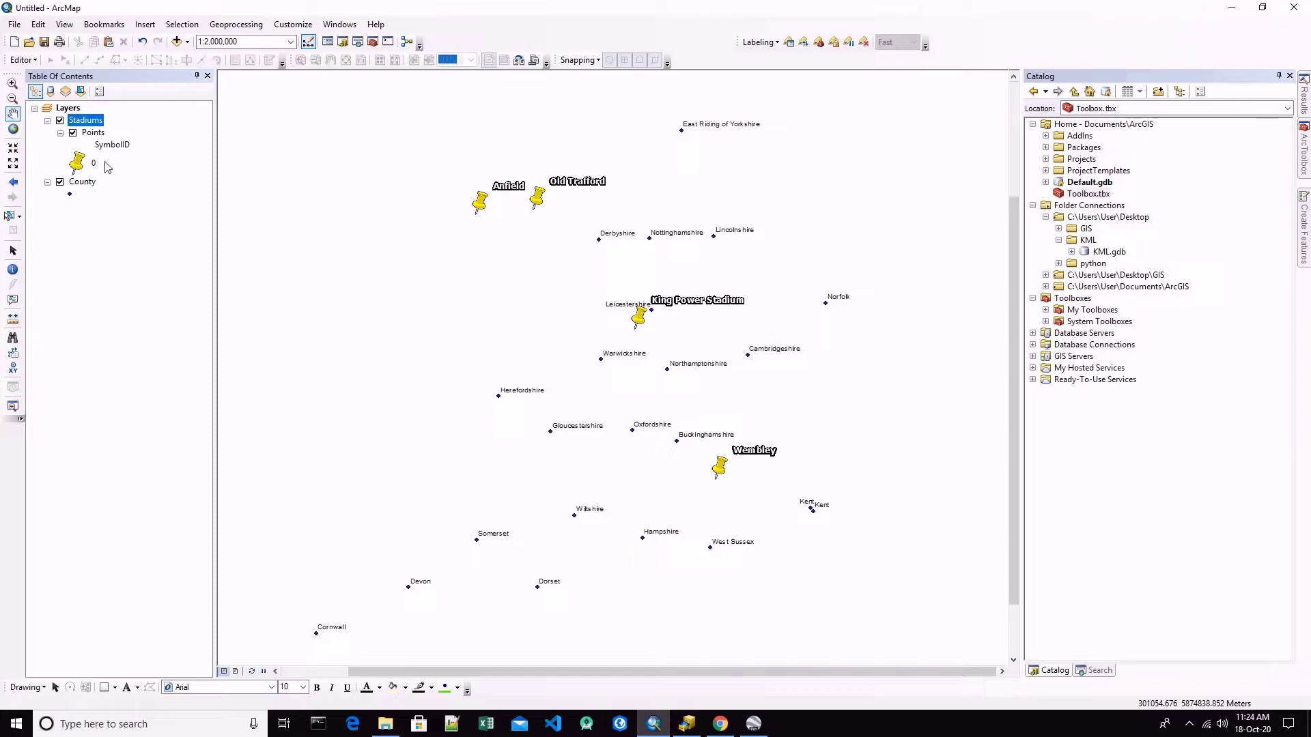
left_click(1088, 240)
Refresh the KML folder and drag the Points feature class from Stadiums.gdb\Placemarks onto the map
right_click(1088, 239)
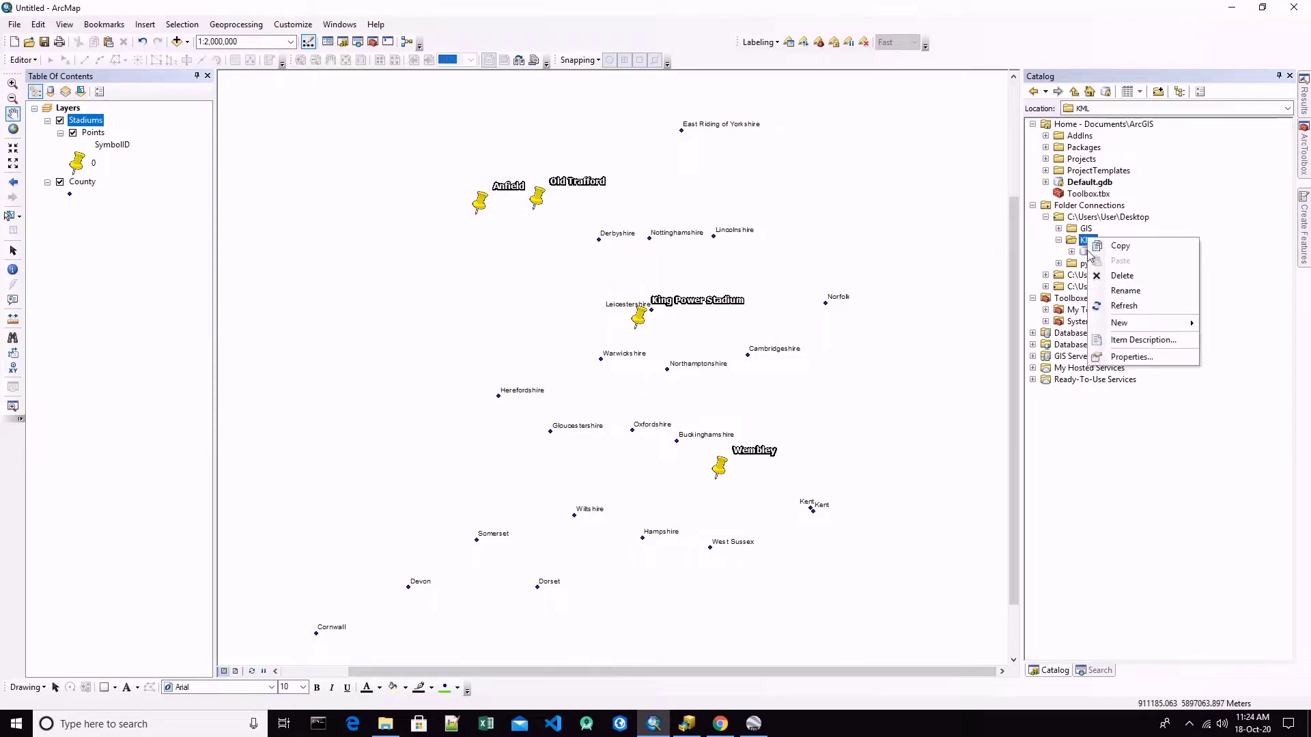
left_click(1115, 309)
left_click(1115, 275)
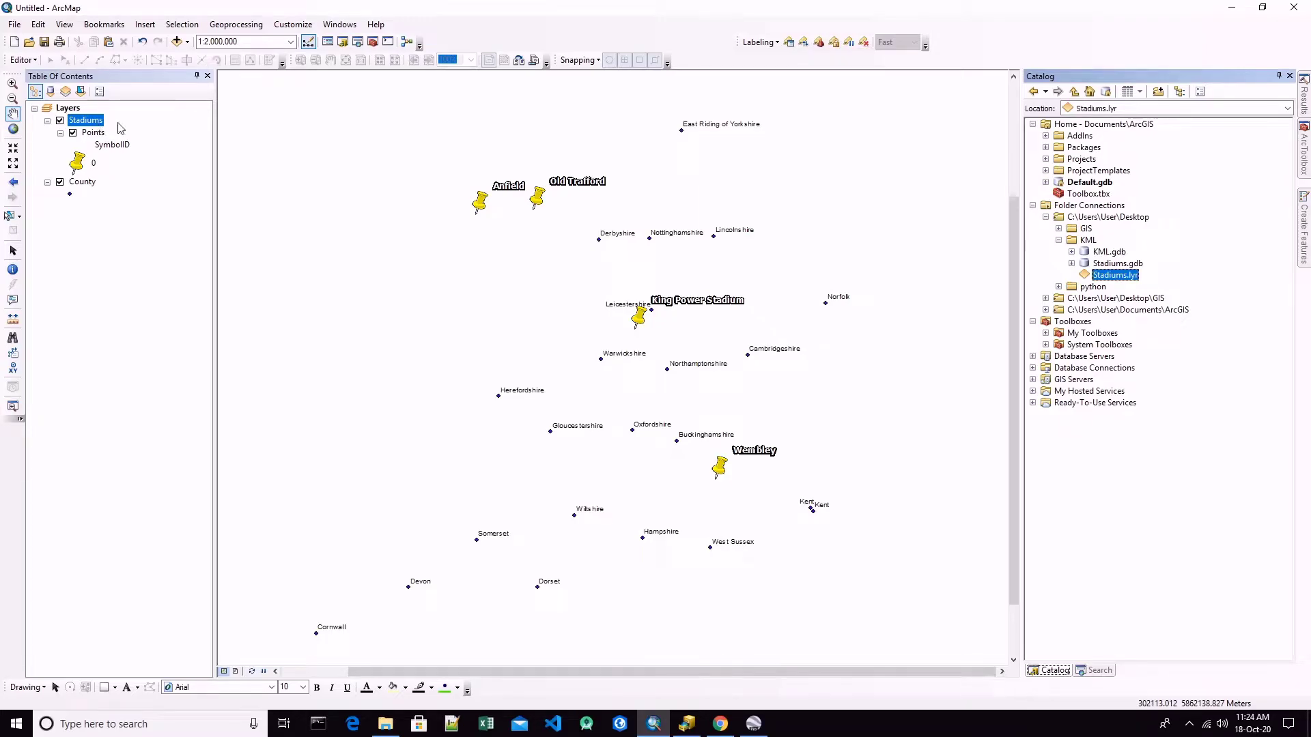
double_click(1110, 267)
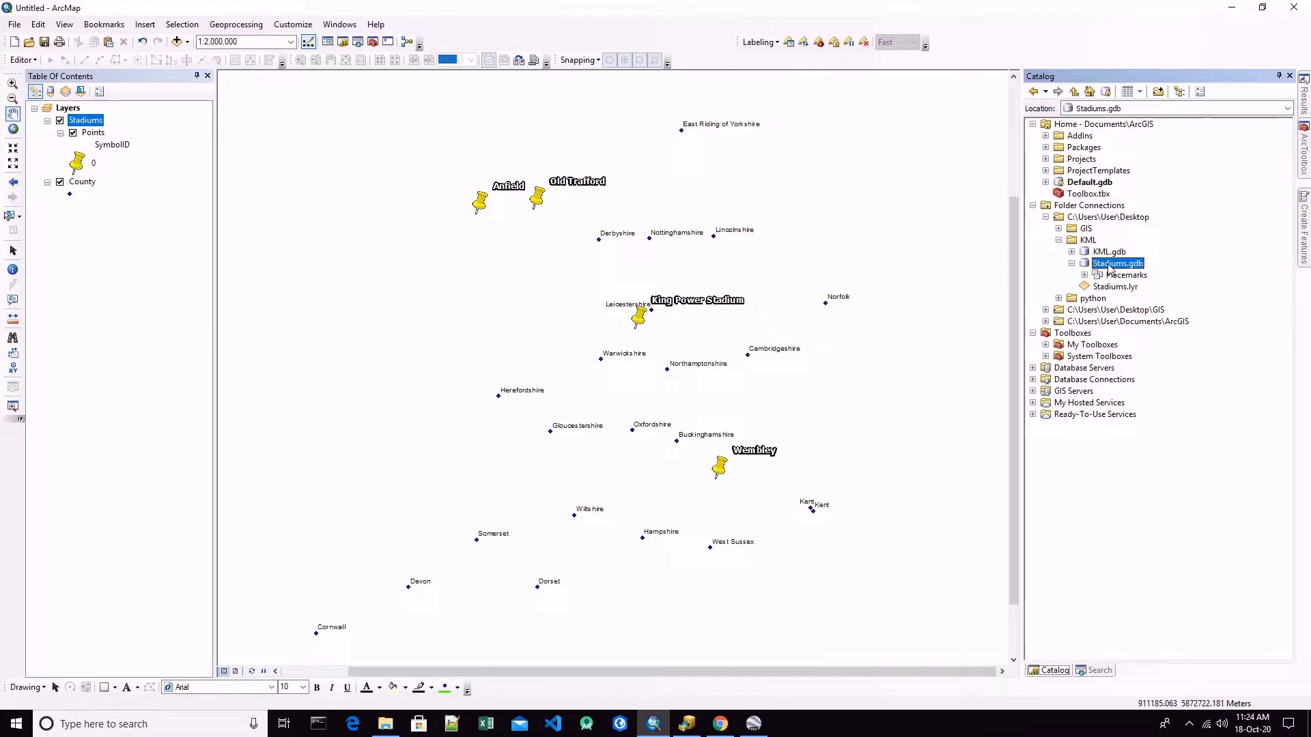
left_click(1118, 276)
double_click(1117, 277)
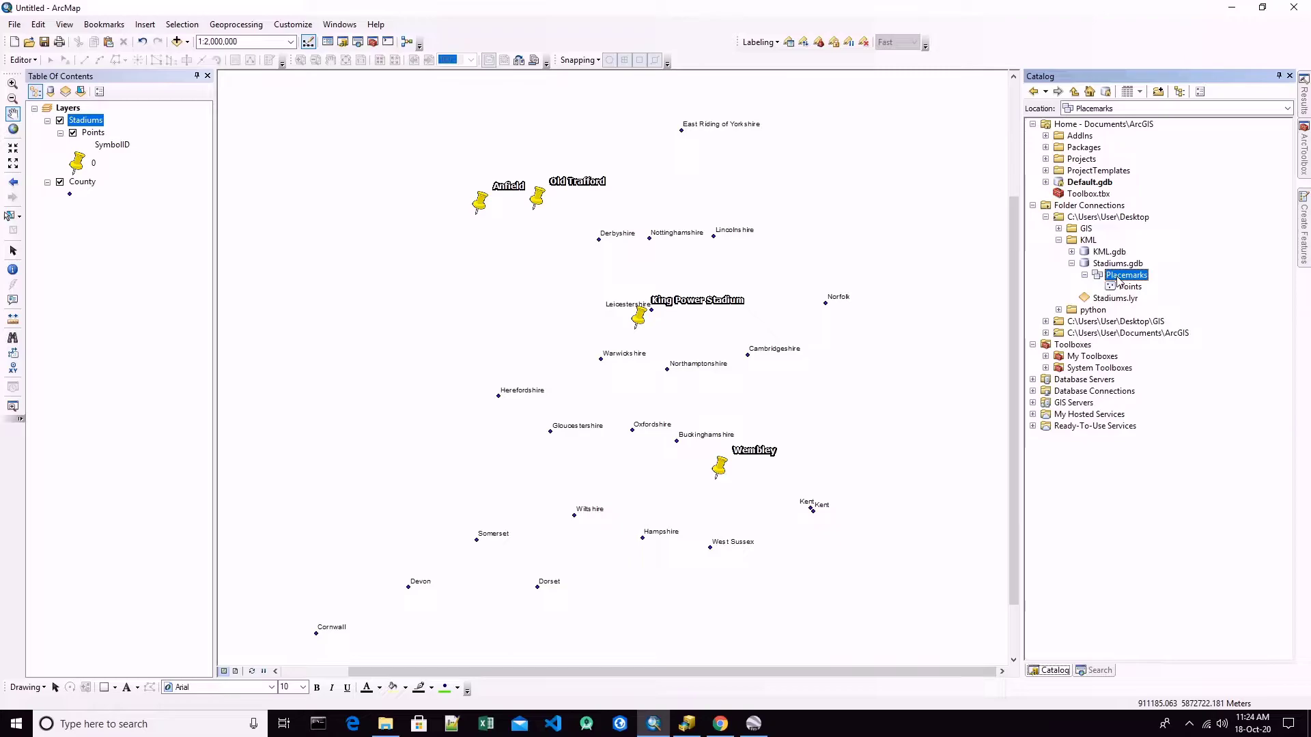
key("BackSpace")
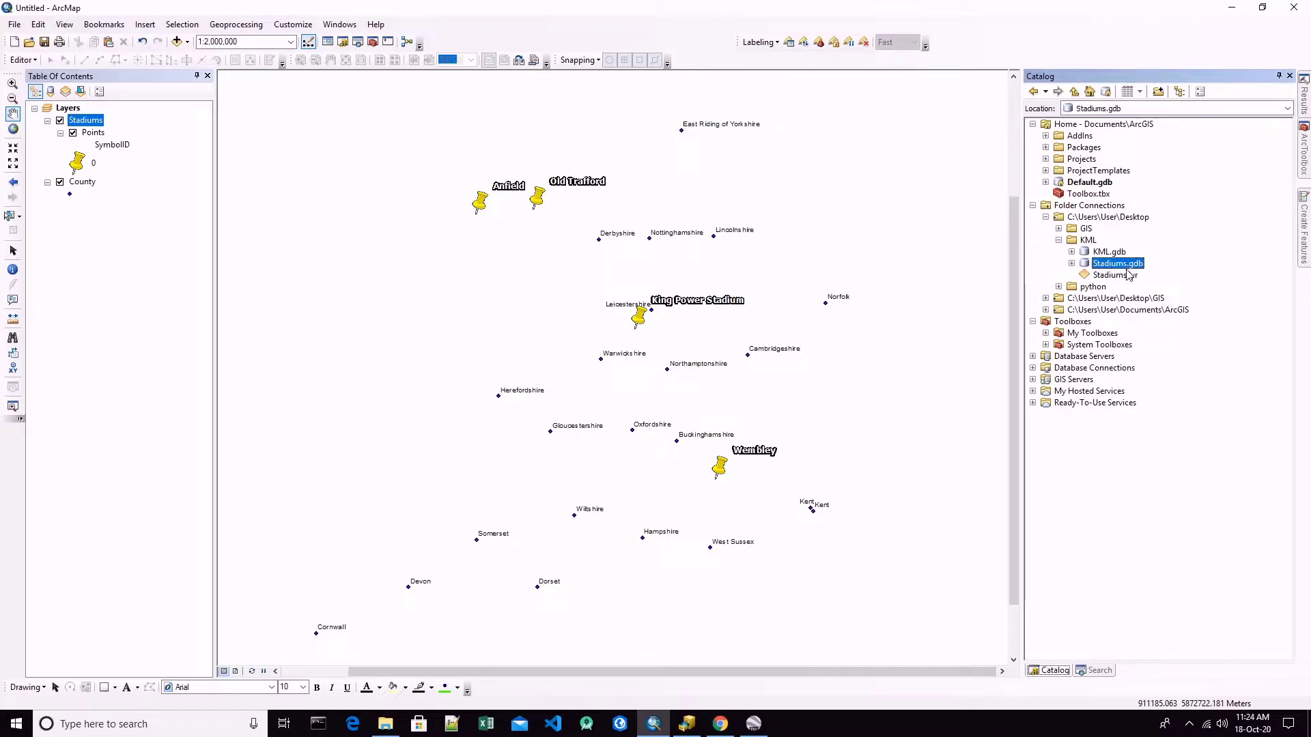
left_click_drag(1127, 287, 137, 114)
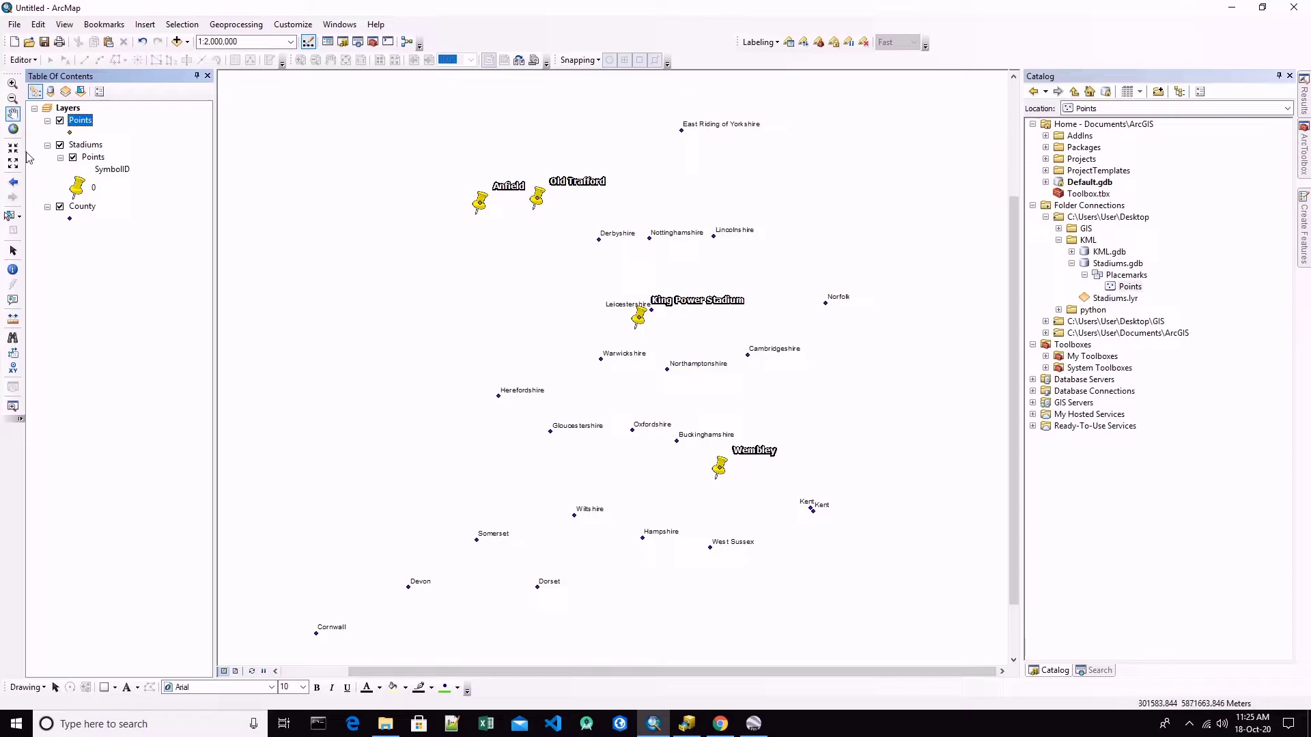
right_click(81, 121)
left_click(116, 164)
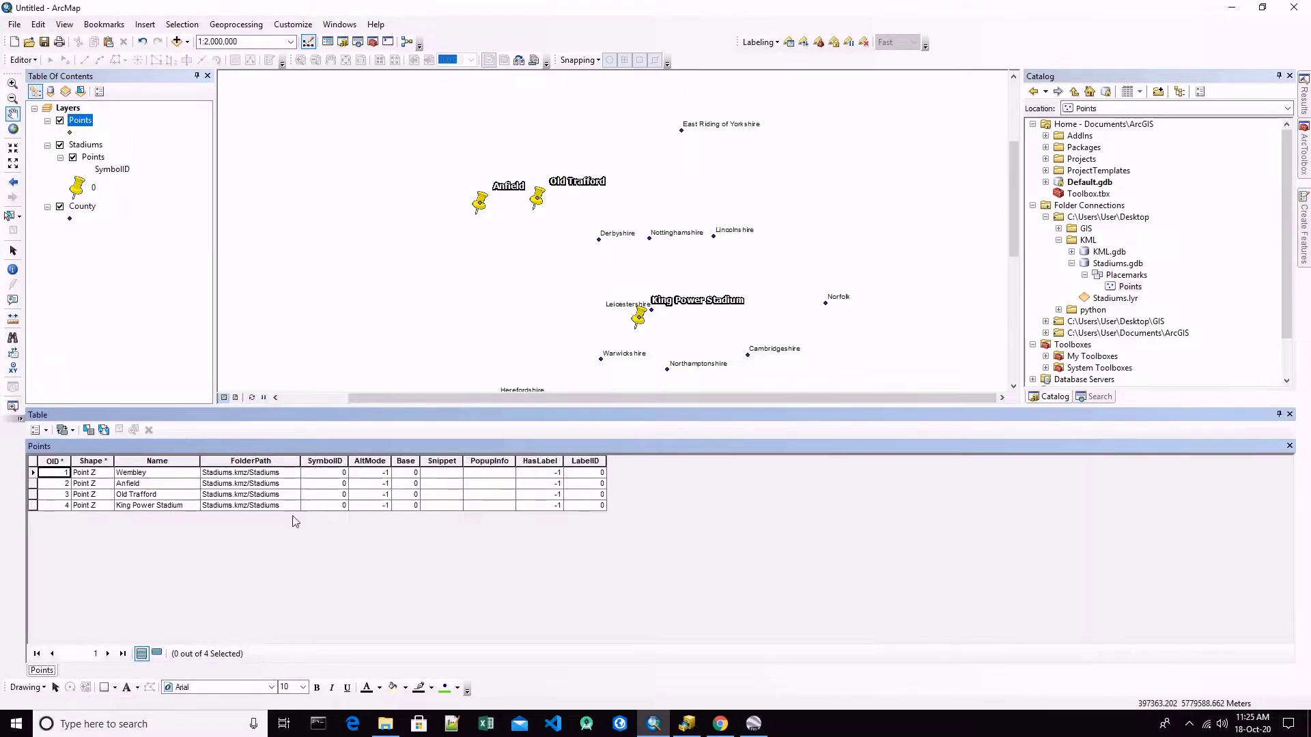
left_click_drag(160, 460, 592, 464)
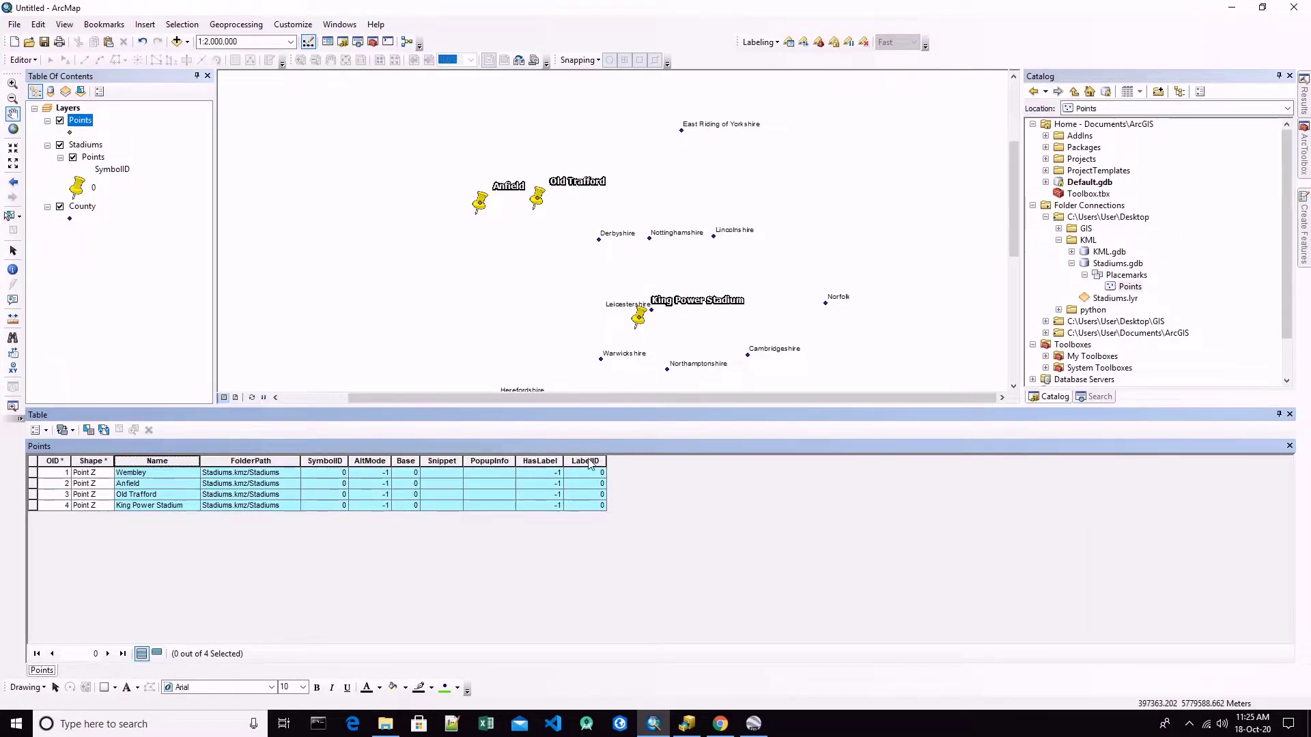
left_click(144, 464)
left_click(147, 474)
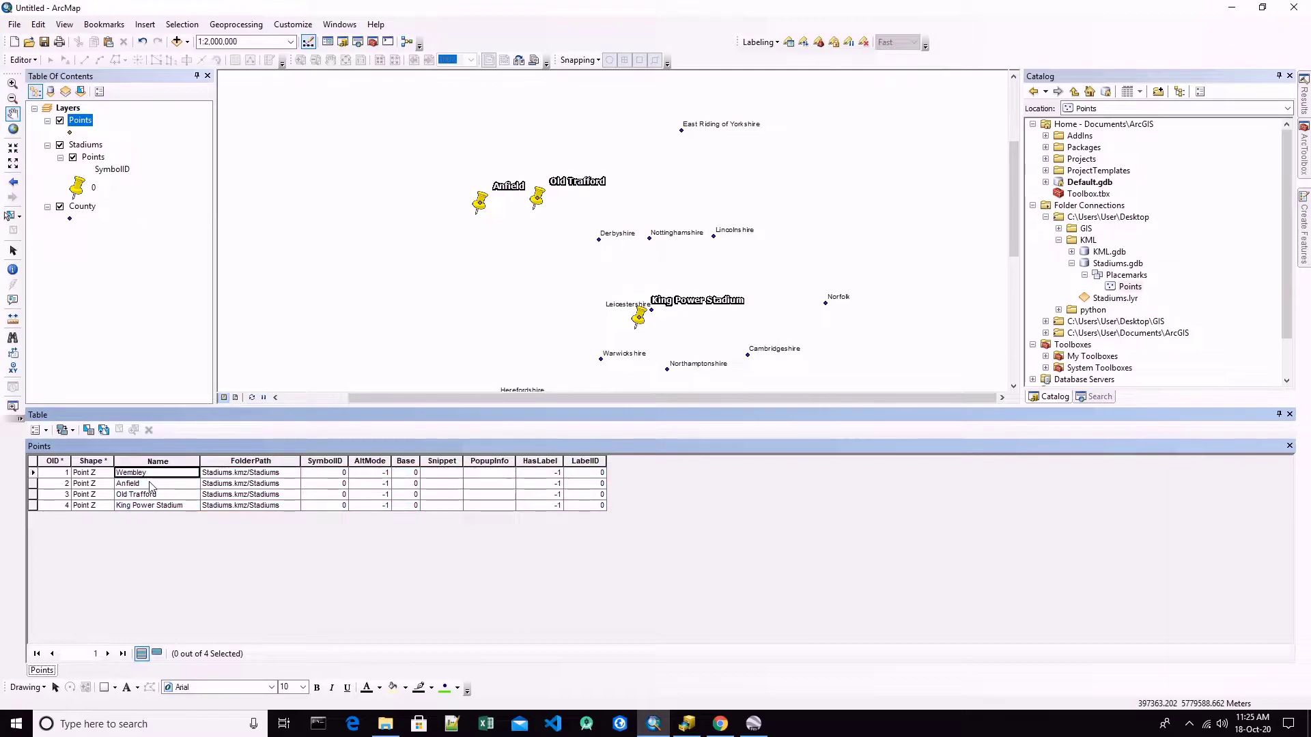
left_click(149, 484)
left_click(151, 494)
left_click(179, 486)
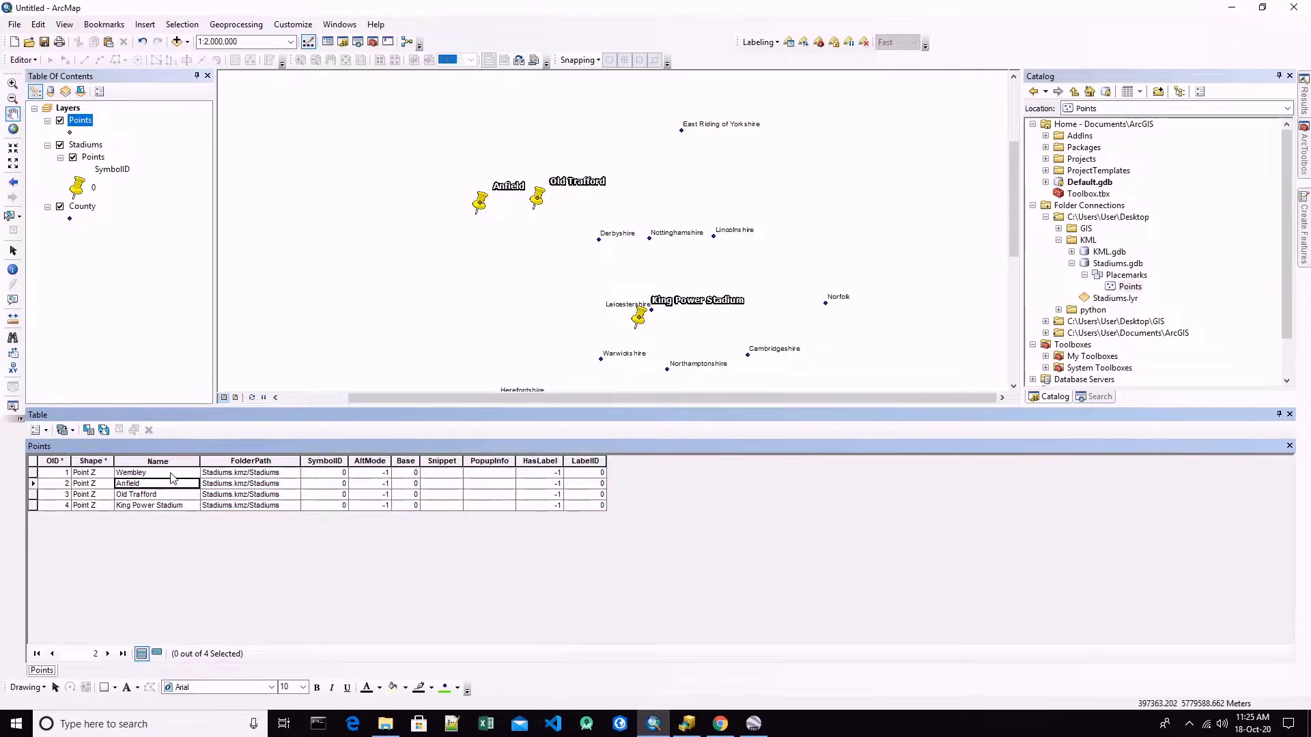
left_click(172, 474)
left_click(176, 495)
left_click(182, 506)
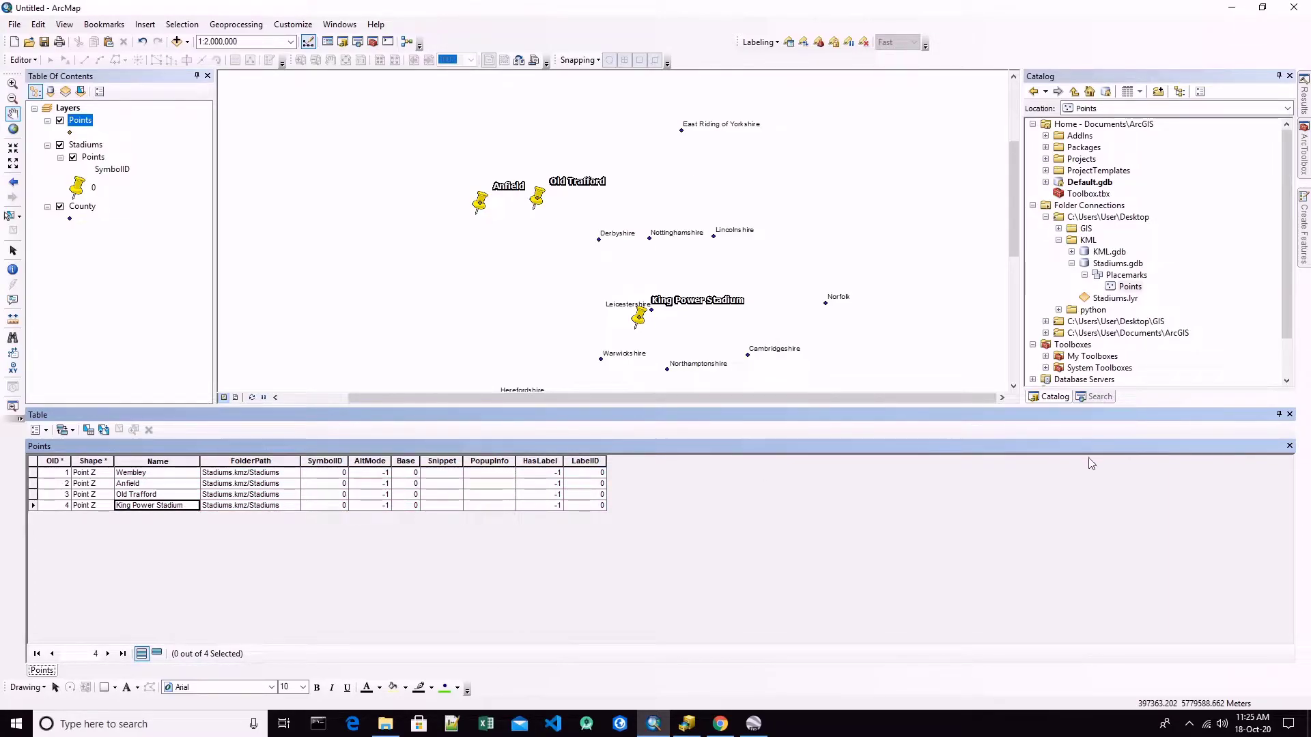
left_click(1290, 415)
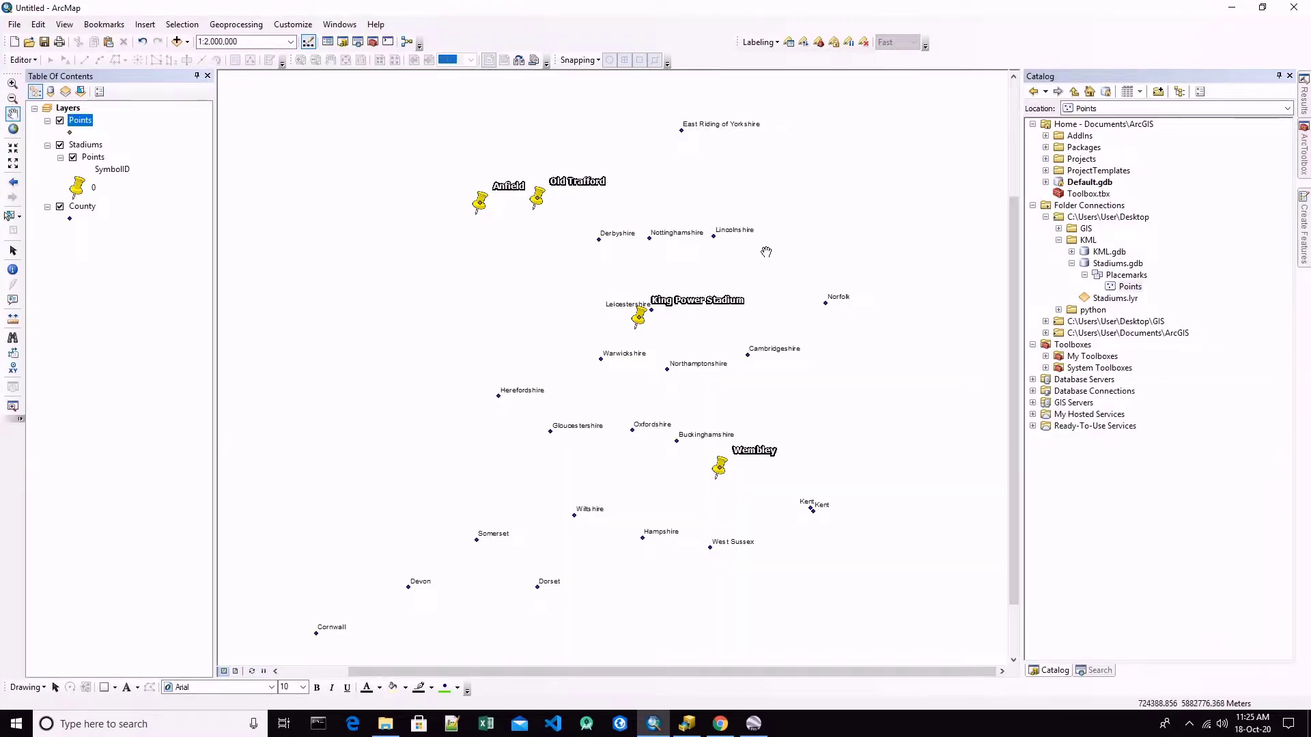
Open Feature Class Properties for Points under Stadiums.gdb's Placemarks dataset
left_click(99, 137)
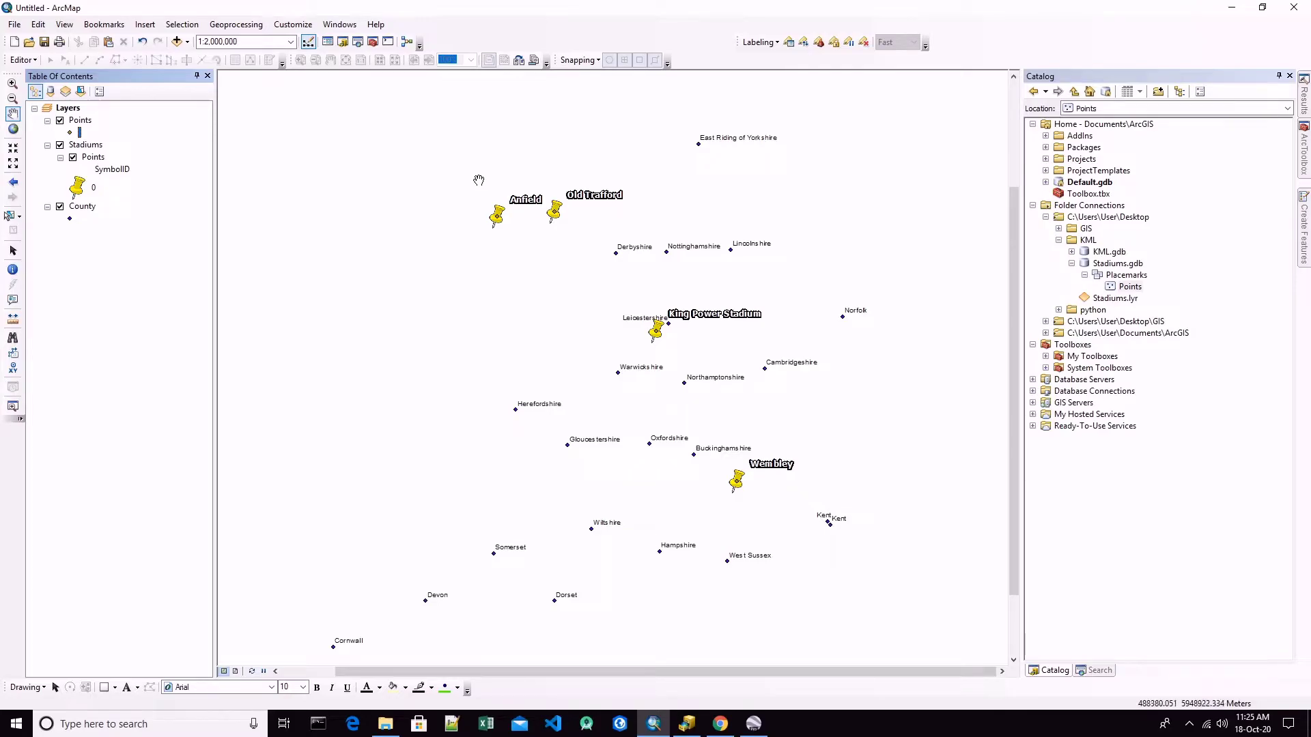
double_click(1126, 287)
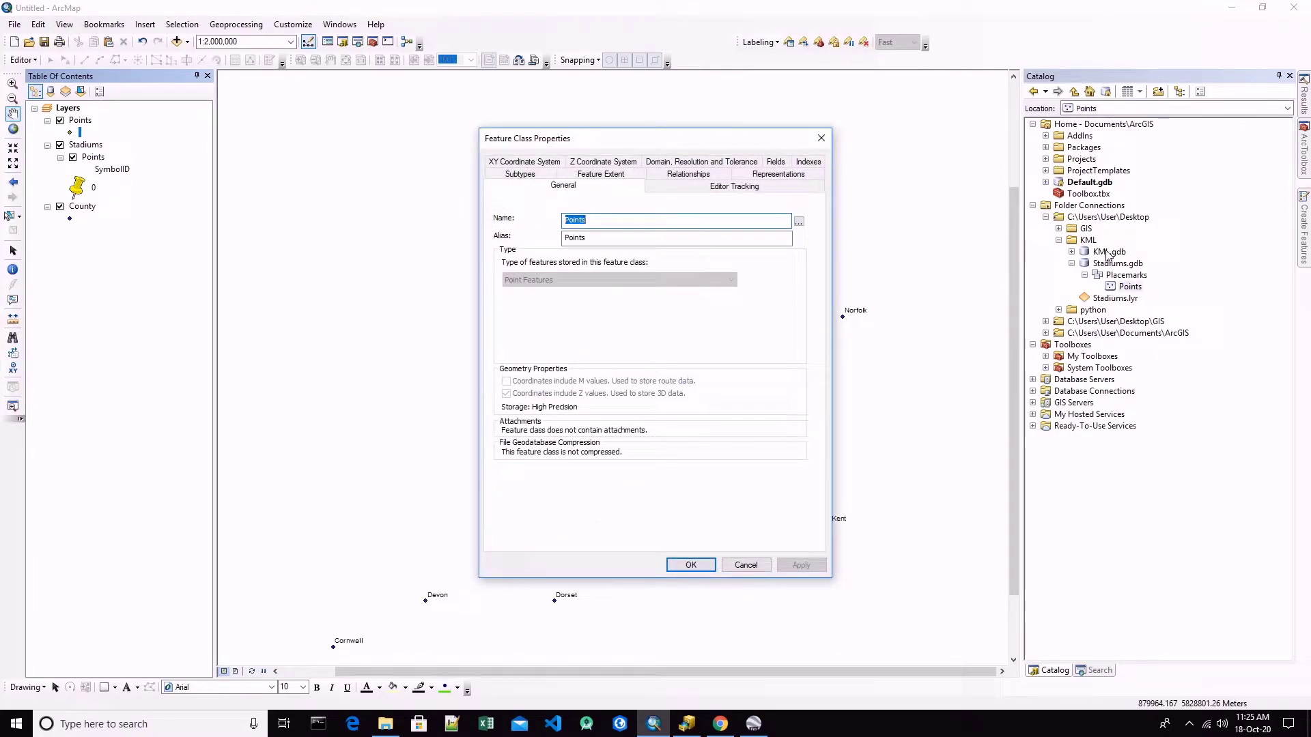
Verify Points and Placemarks both use GCS_WGS_1984 (WKID 4326), then expand KML.gdb
left_click(524, 162)
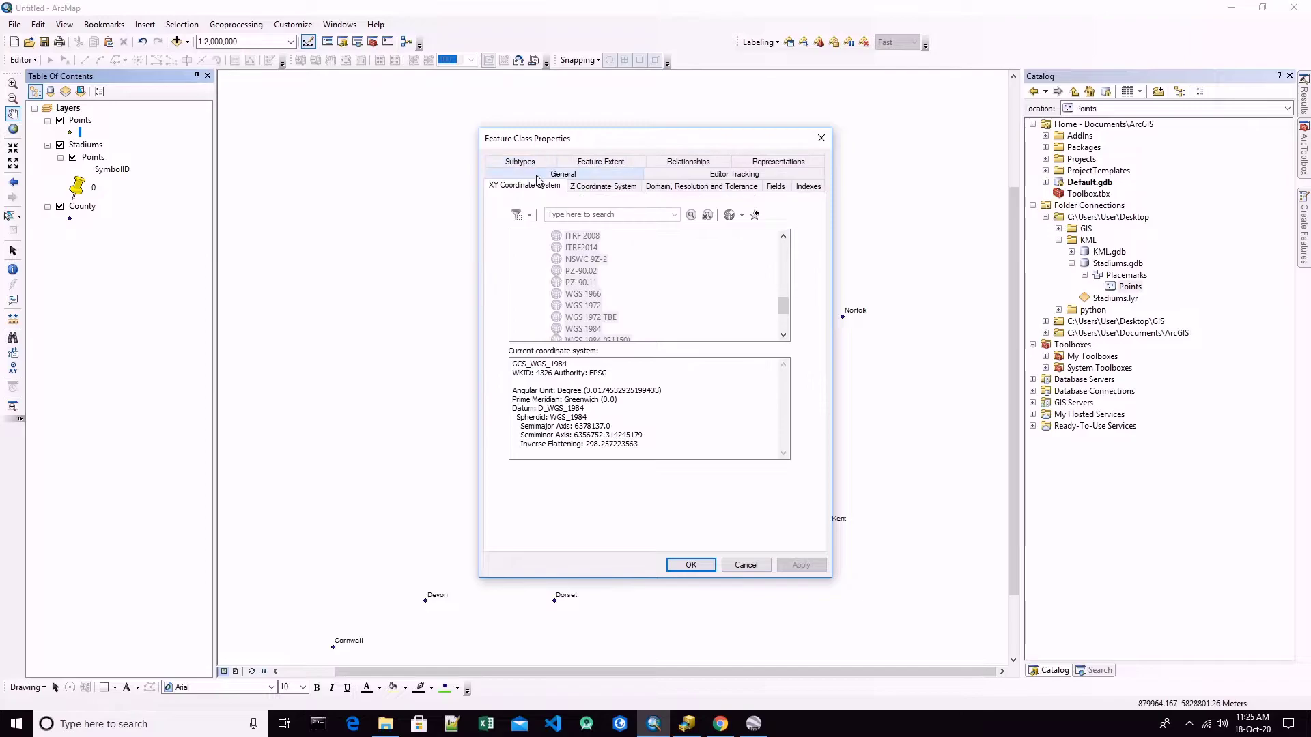
left_click(821, 138)
left_click(1119, 277)
right_click(1120, 277)
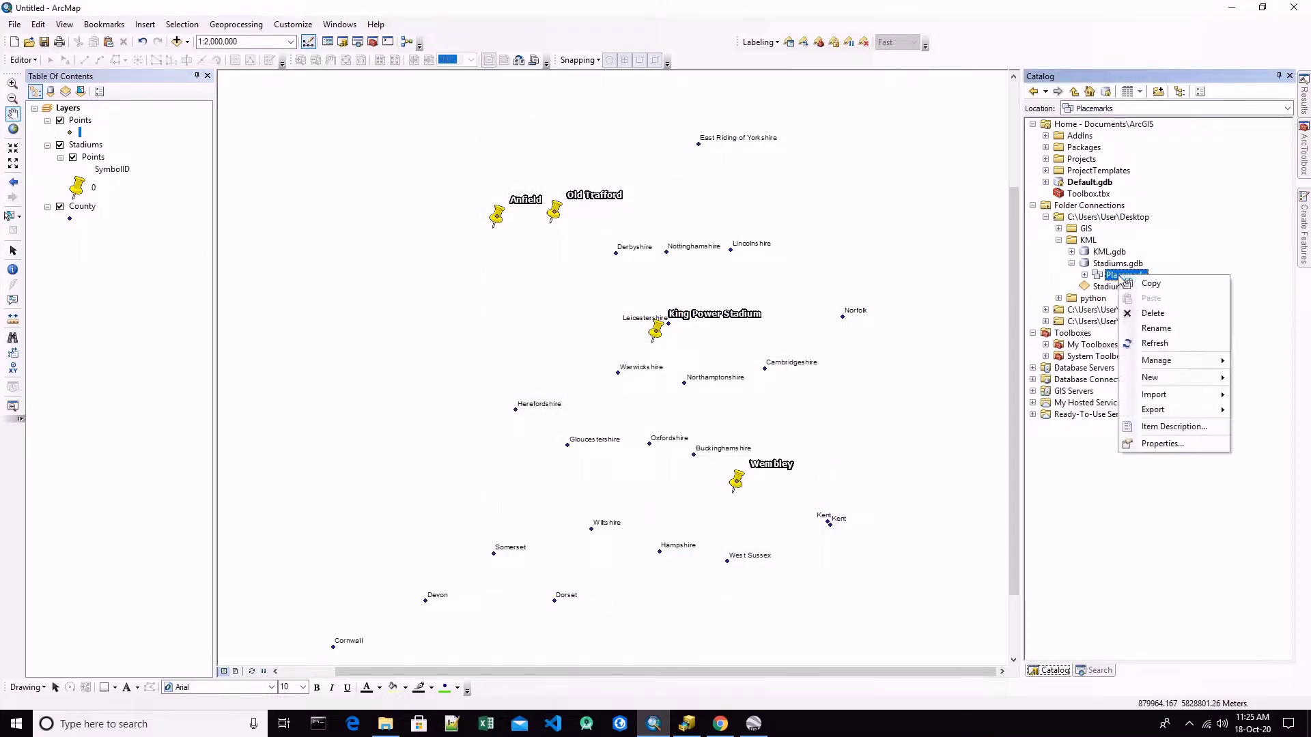
left_click(1169, 442)
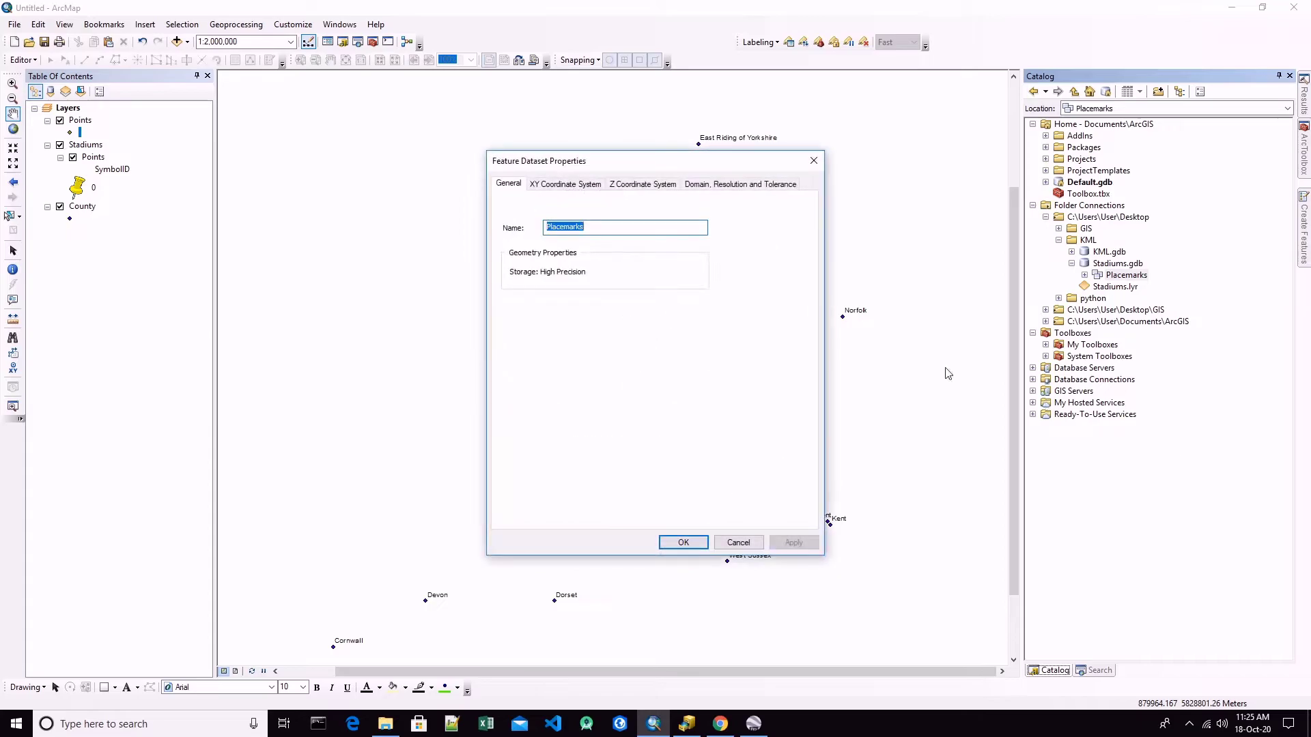
left_click(573, 186)
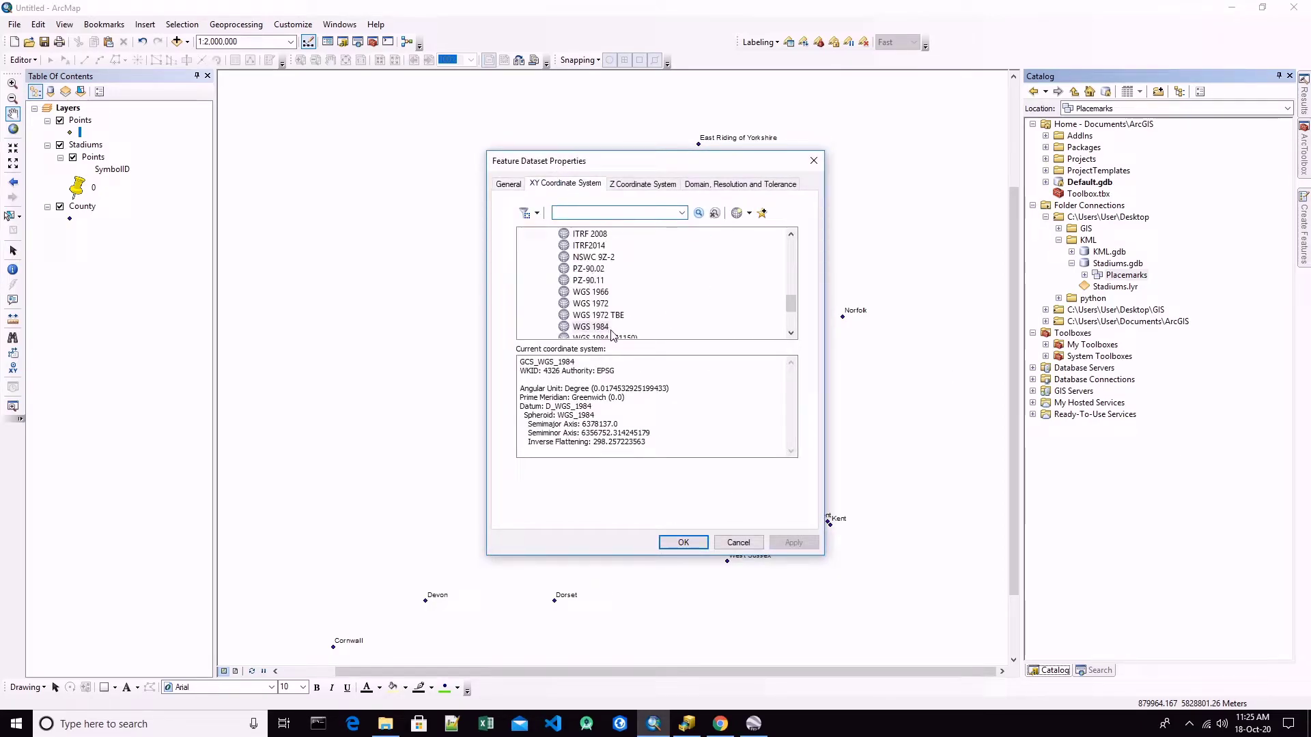
left_click(738, 542)
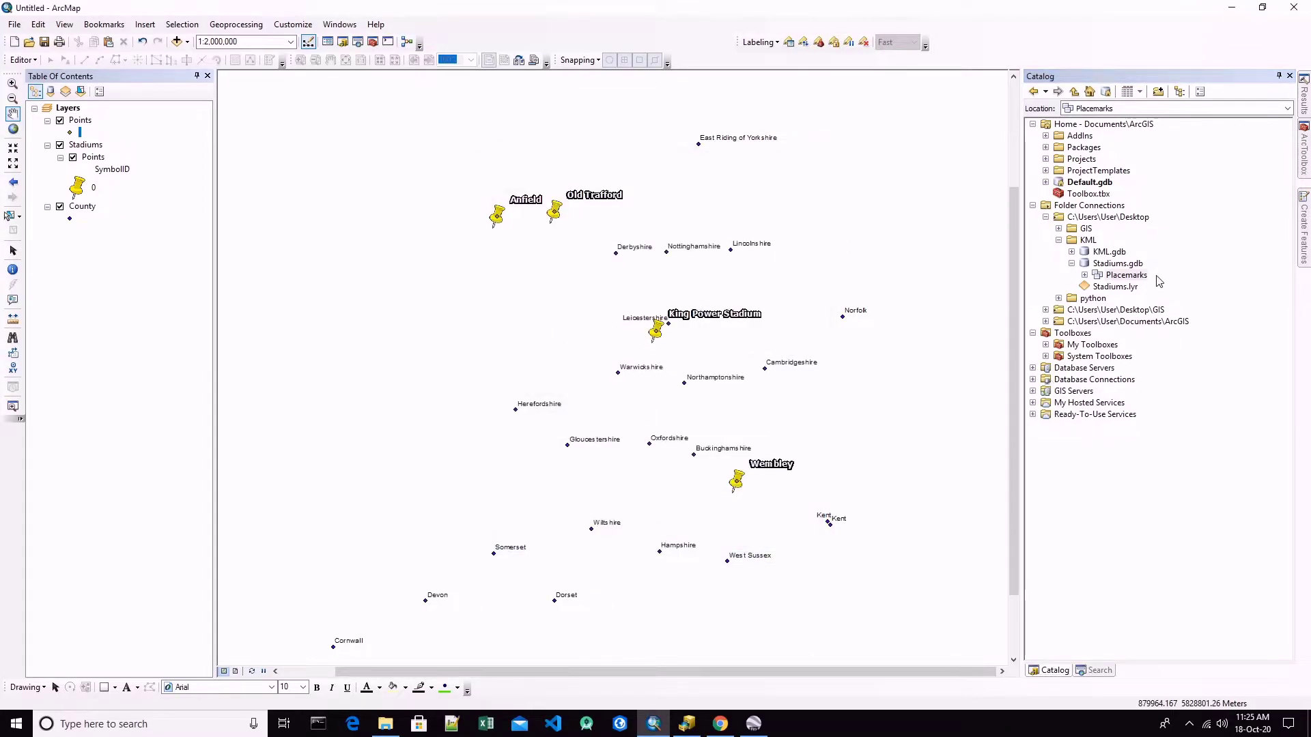
left_click(1097, 253)
double_click(1093, 255)
right_click(1109, 264)
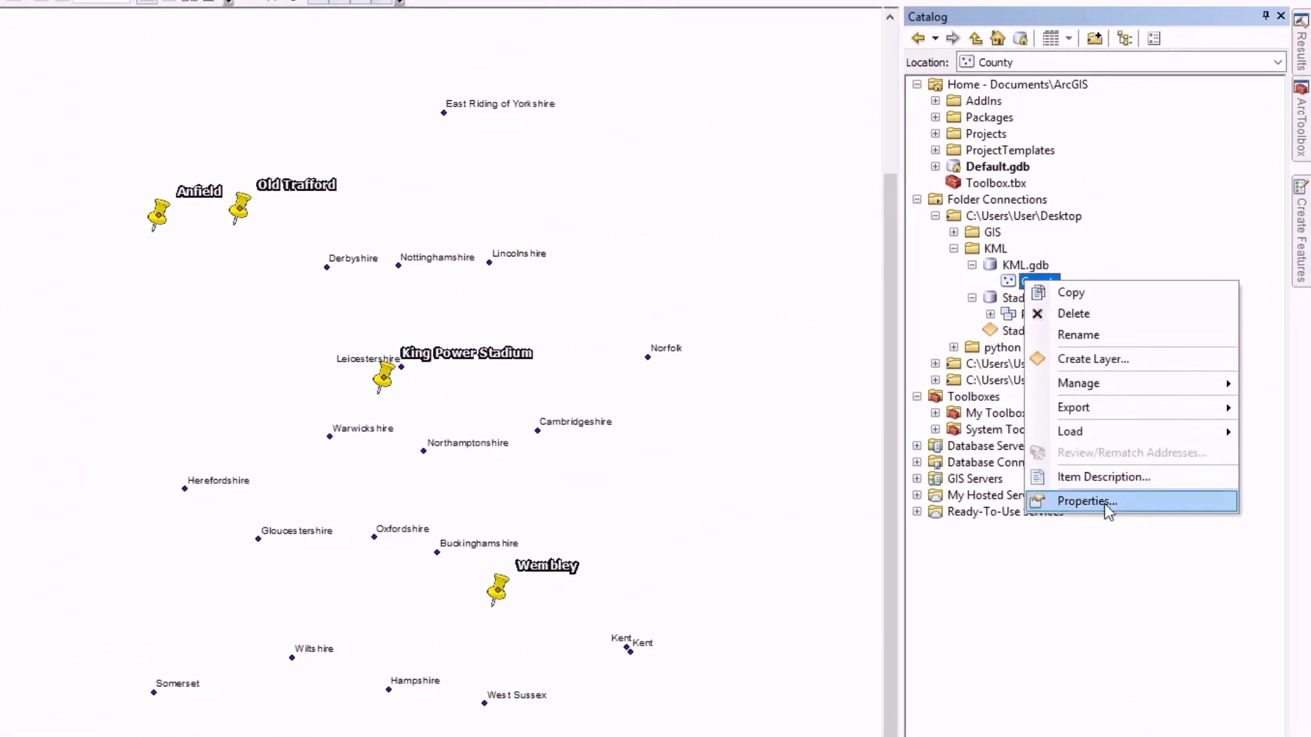
left_click(1149, 413)
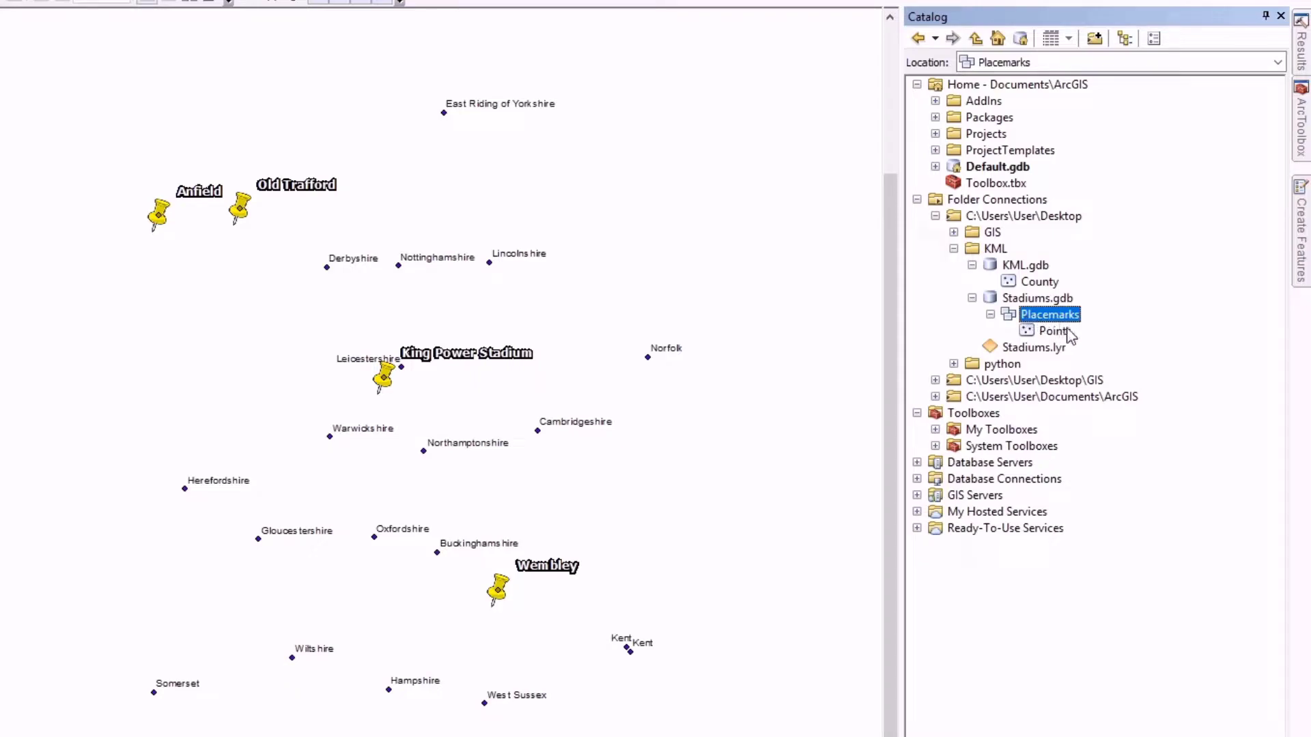
left_click(1060, 333)
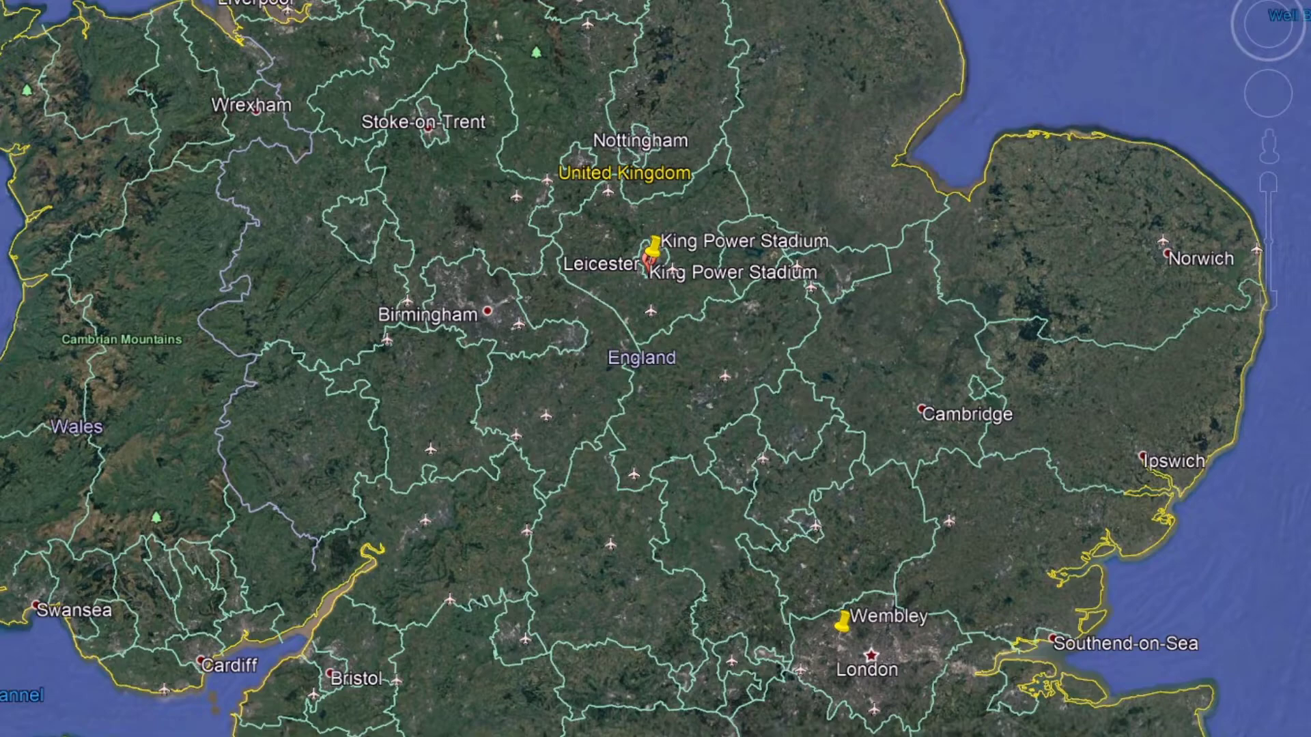
Switch Google Earth's coordinate display to Universal Transverse Mercator and pan to the Midlands stadiums
key("ctrl+alt+o")
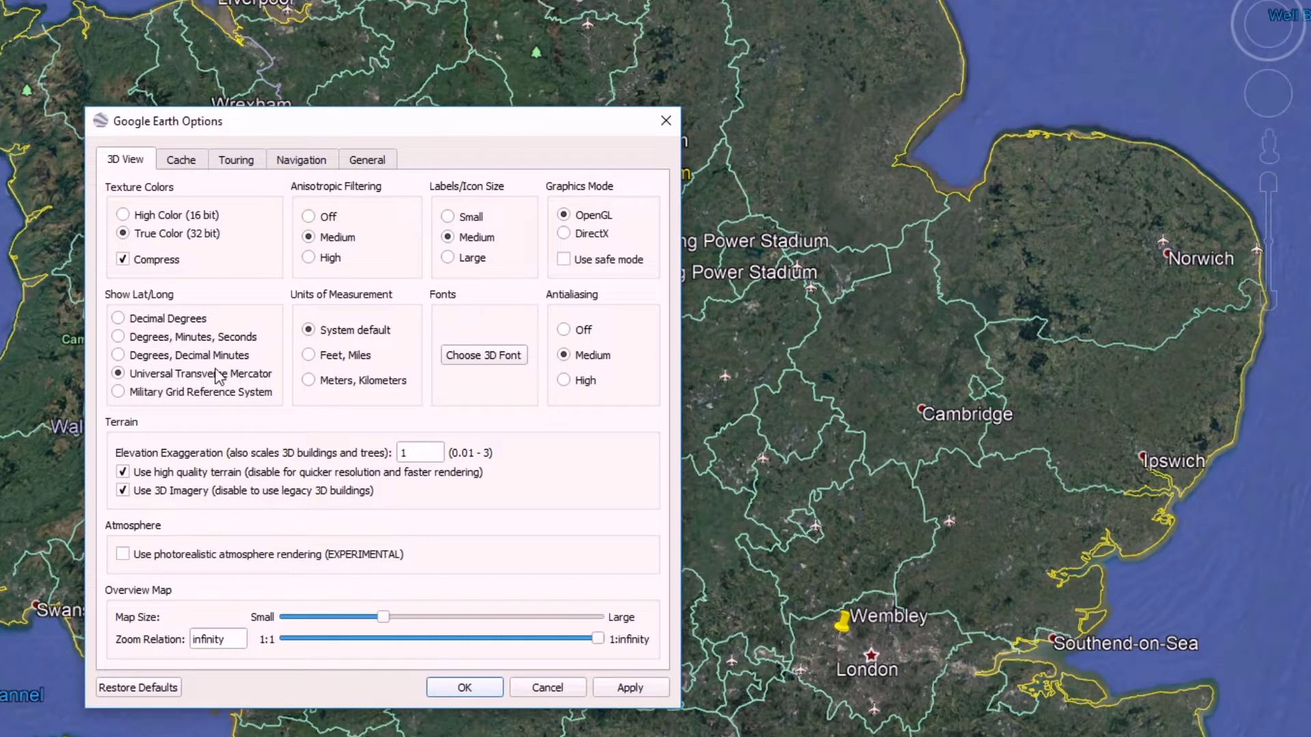
left_click(567, 688)
scroll(566, 691, "up", 3)
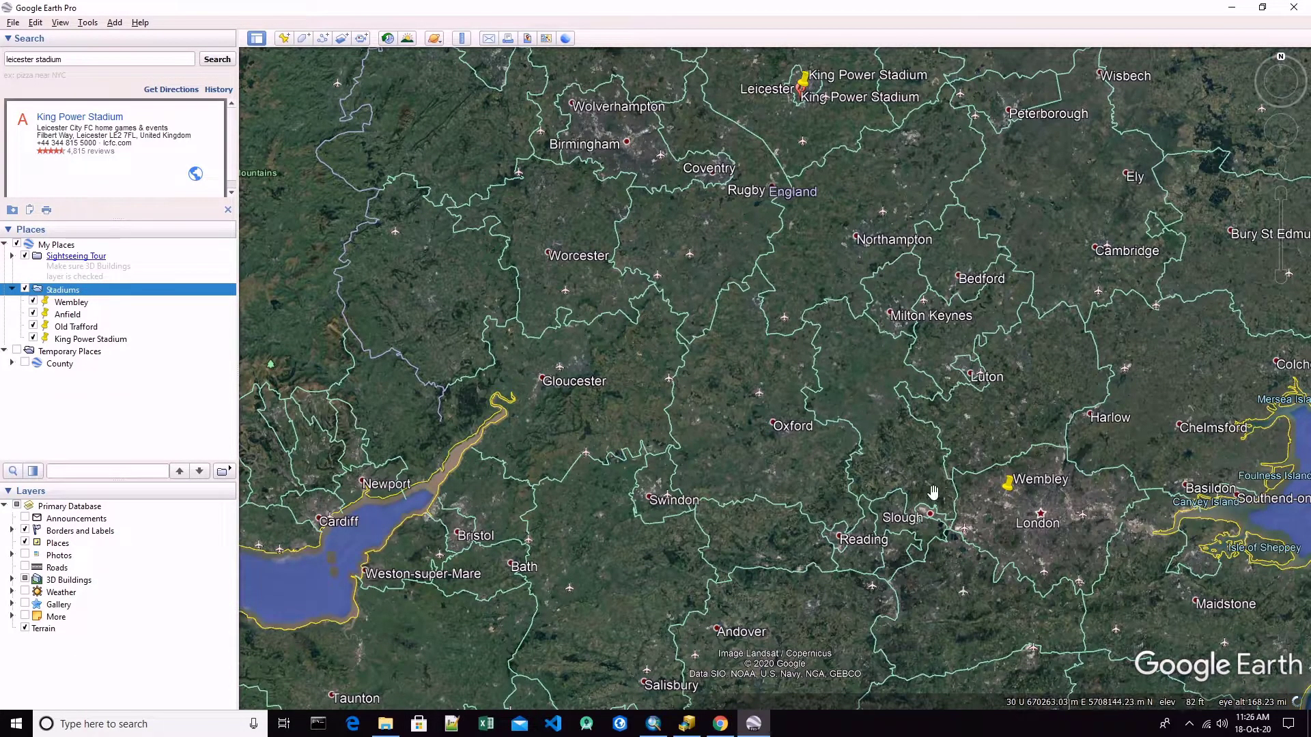
left_click_drag(919, 452, 1025, 559)
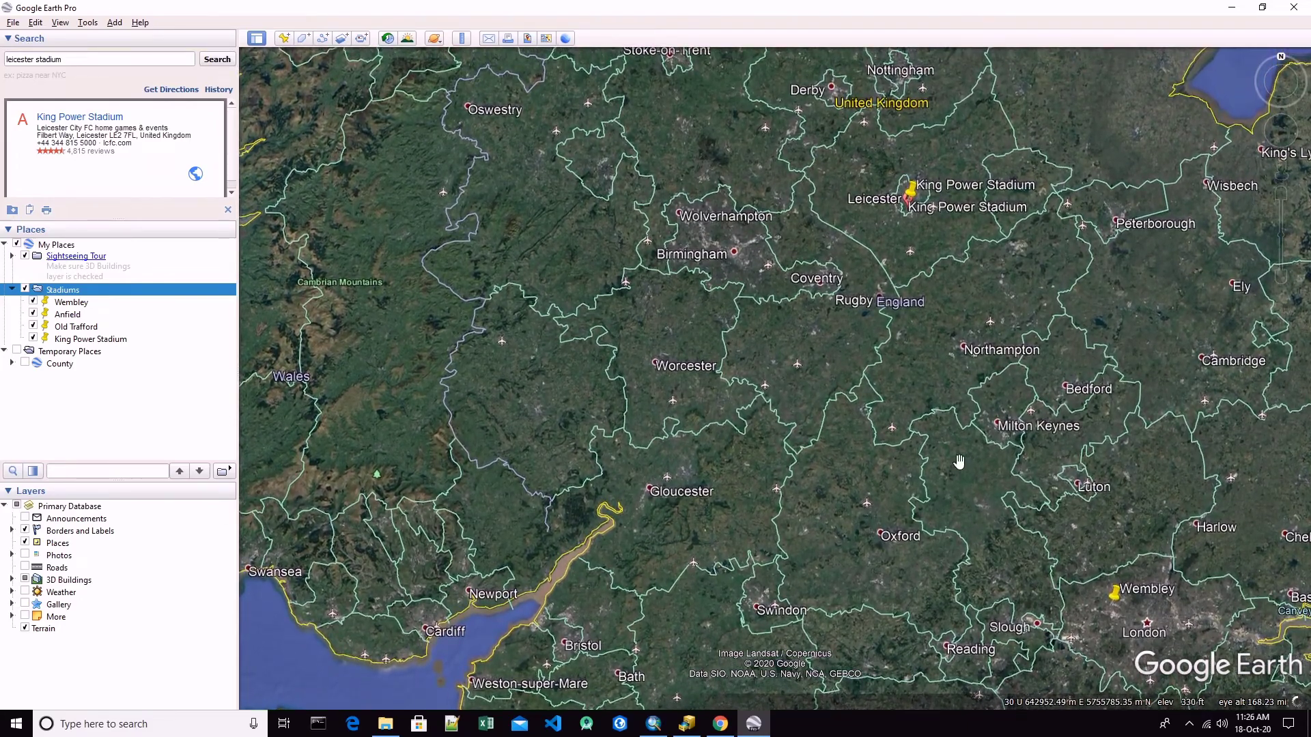
left_click_drag(680, 621, 672, 652)
Back in ArcMap, check the County feature class's coordinate system in its properties
left_click(654, 724)
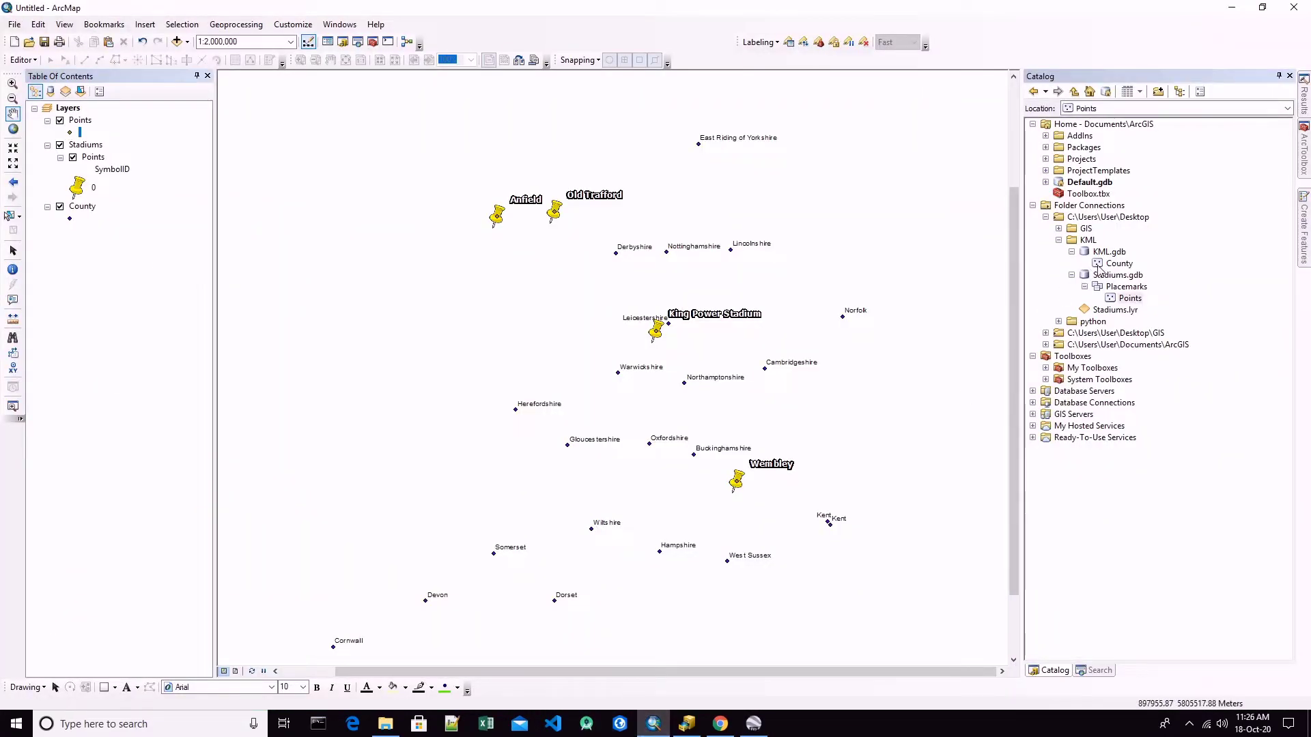
right_click(1111, 267)
left_click(1148, 423)
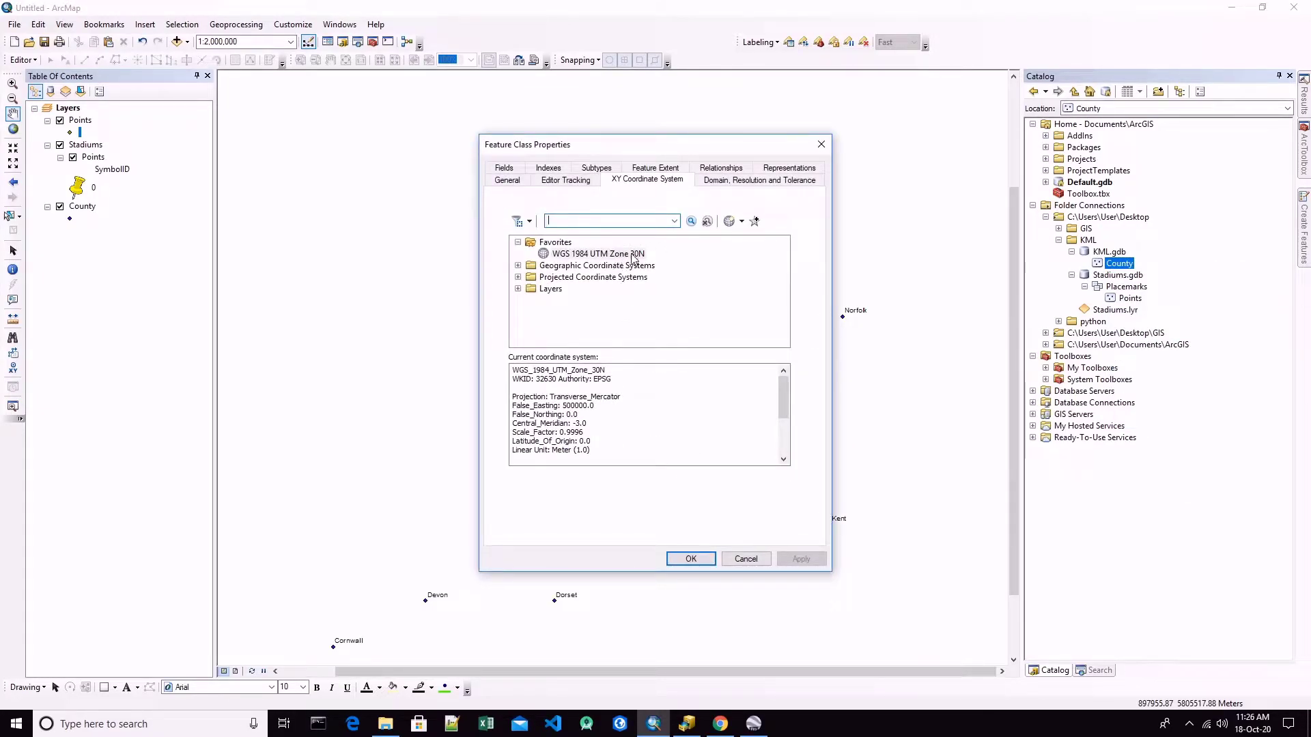
left_click(821, 144)
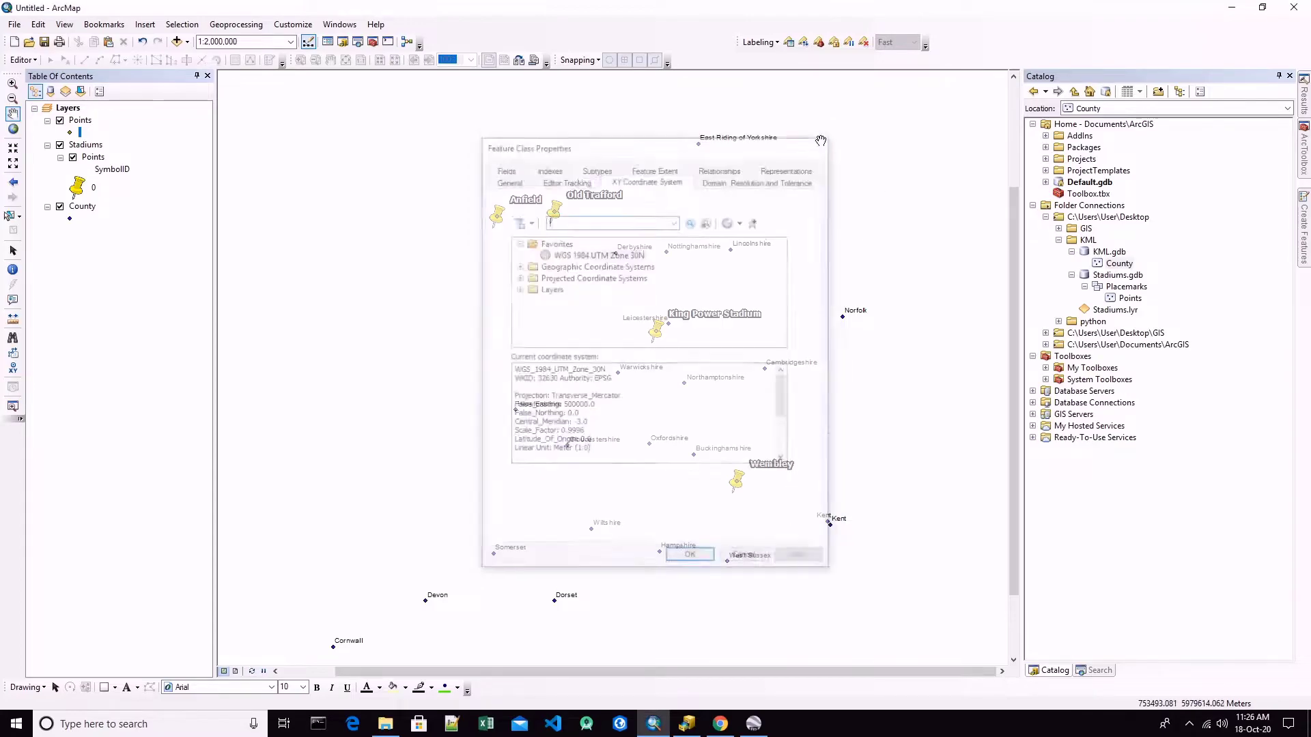
Select the Points feature class and bring up the Points layer's options
left_click(1123, 300)
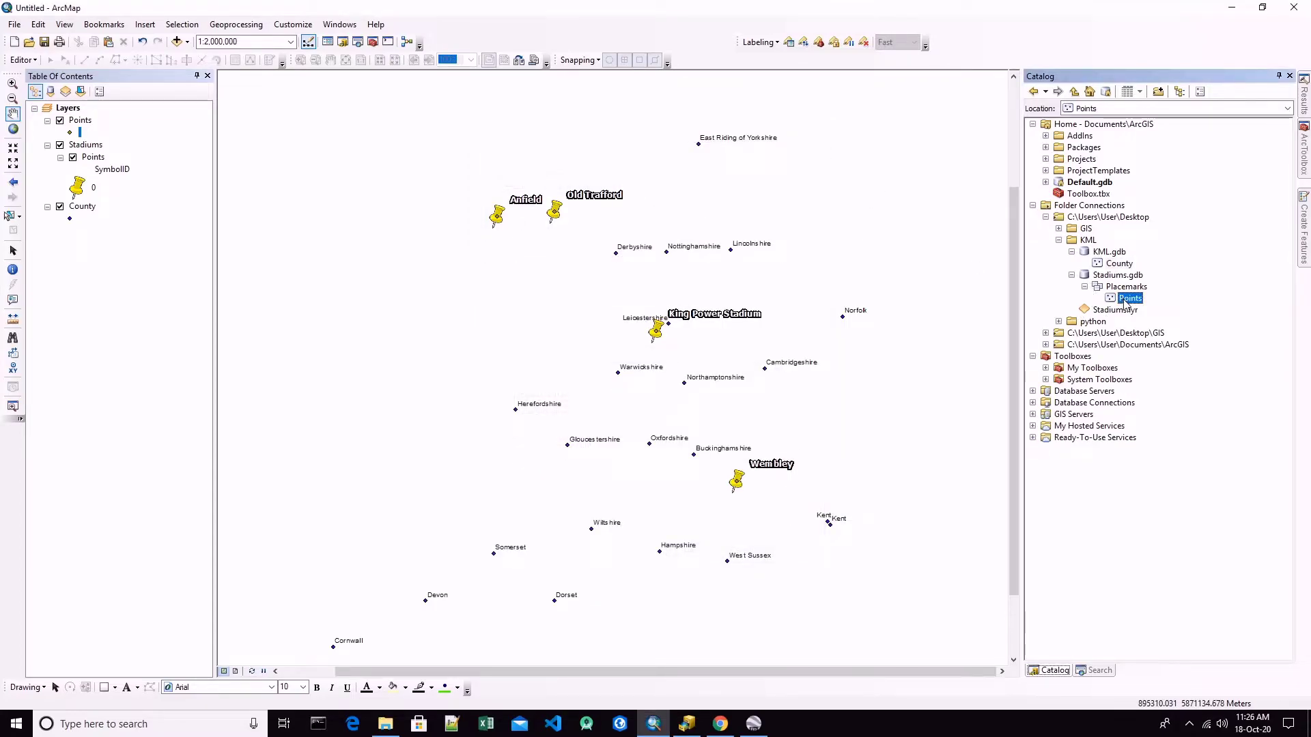
right_click(85, 121)
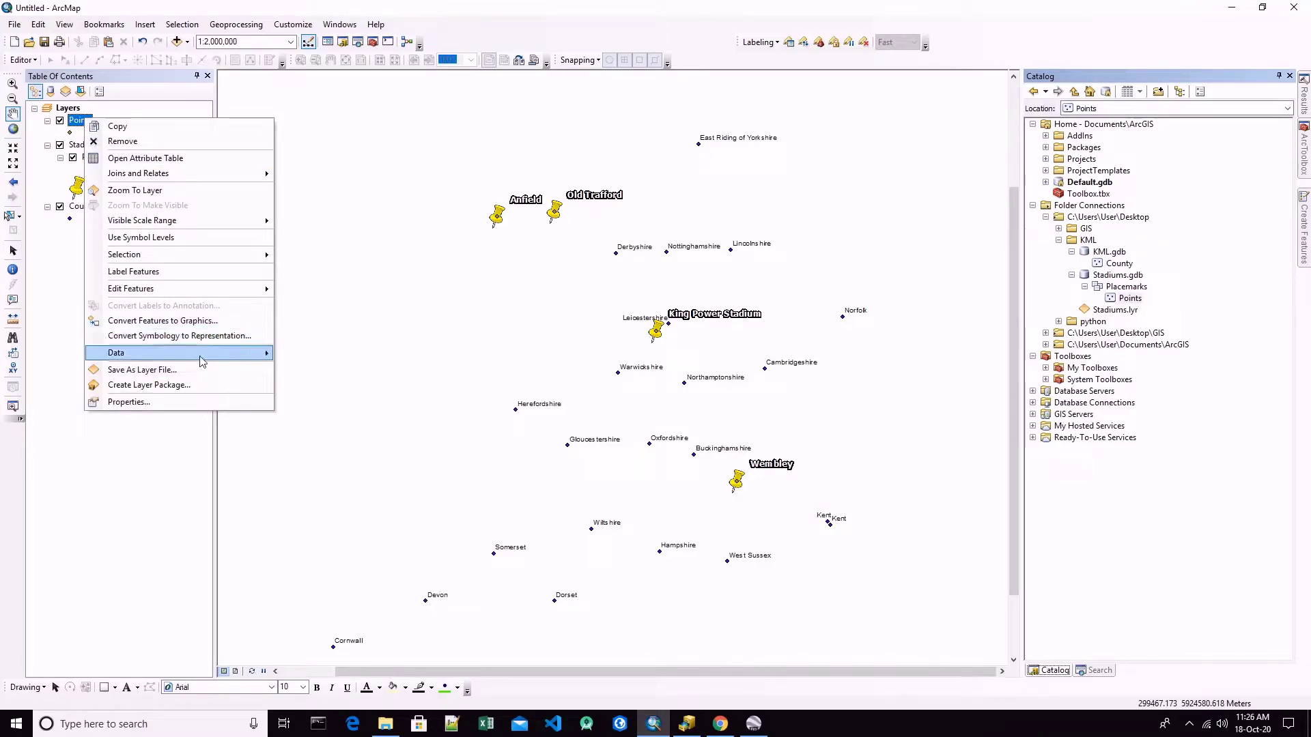
mouse_move(199, 353)
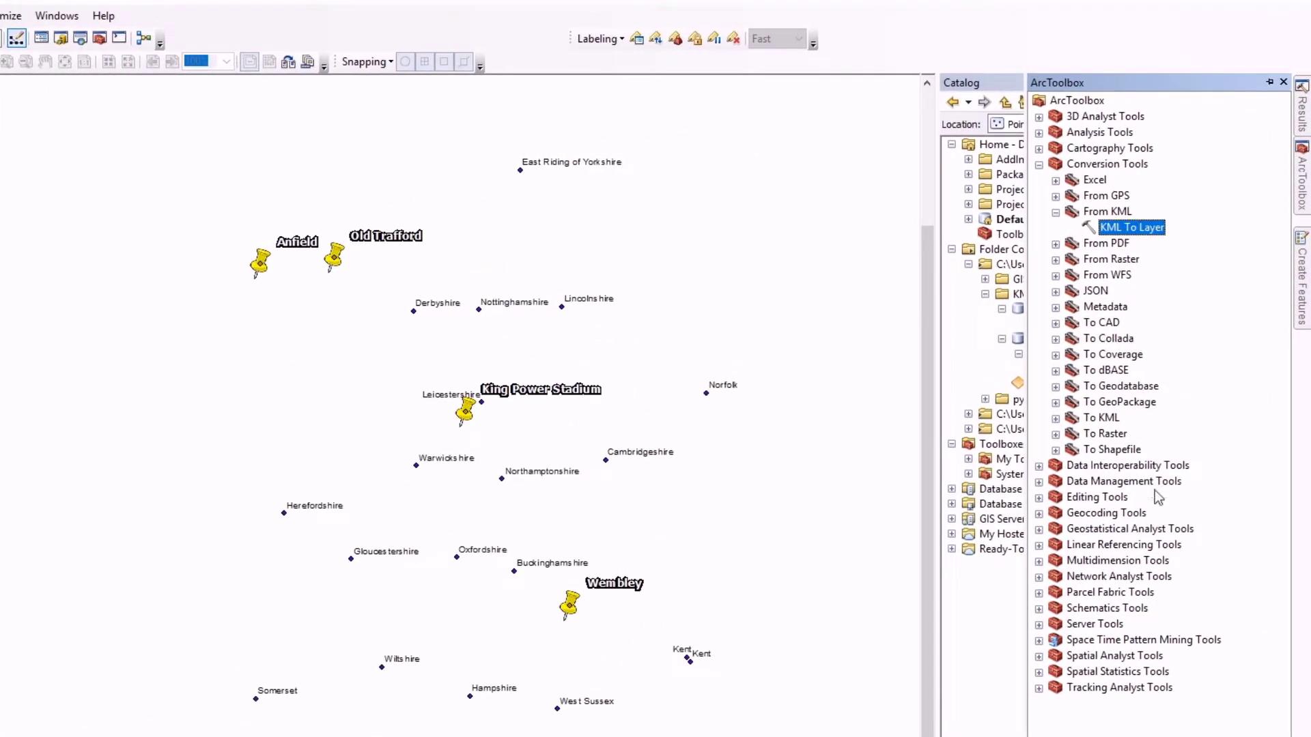
Open the Project tool under Projections and Transformations with Stadiums\Points as input
double_click(1131, 482)
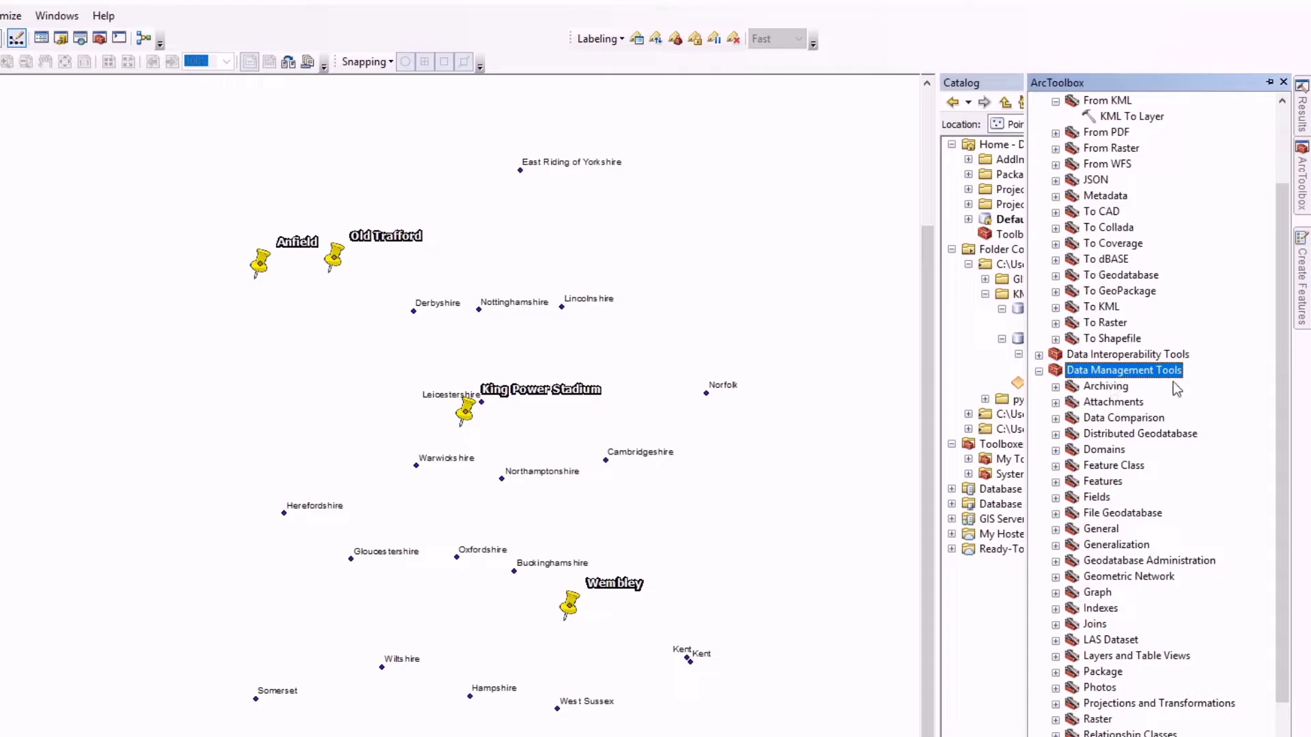
double_click(1147, 710)
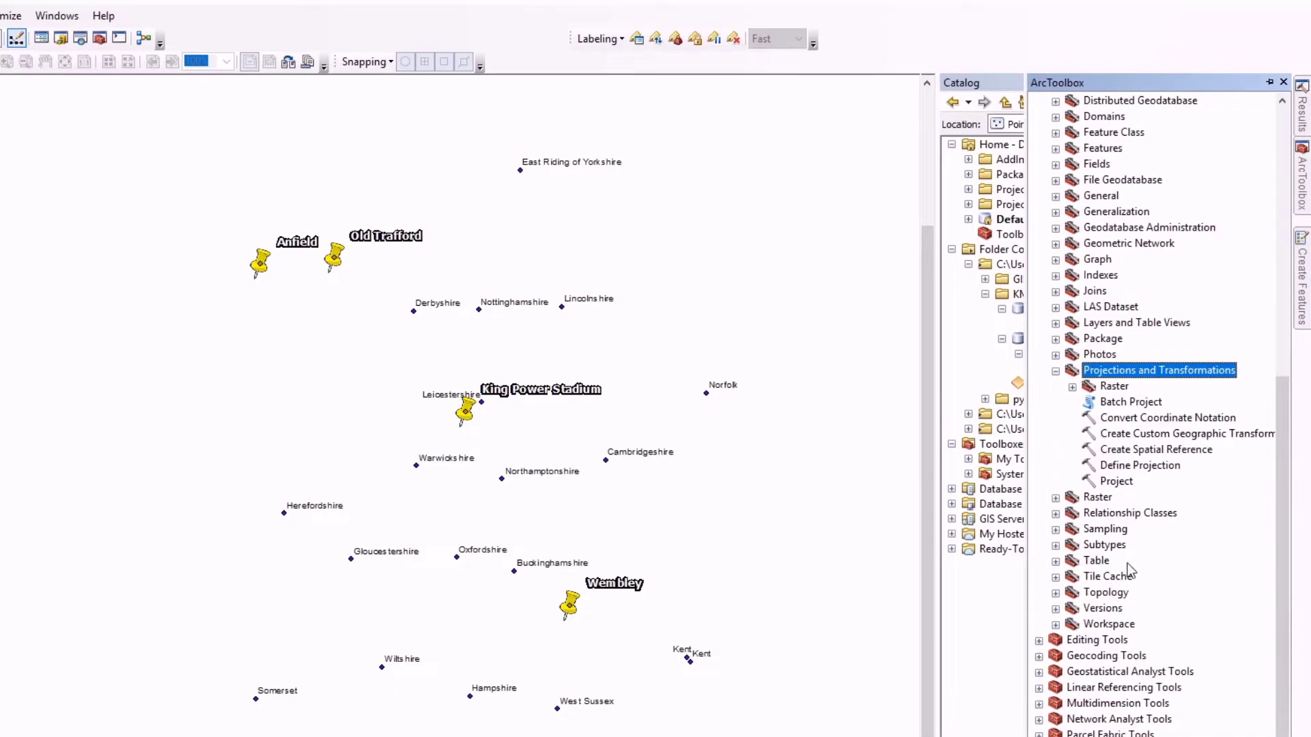
double_click(1119, 481)
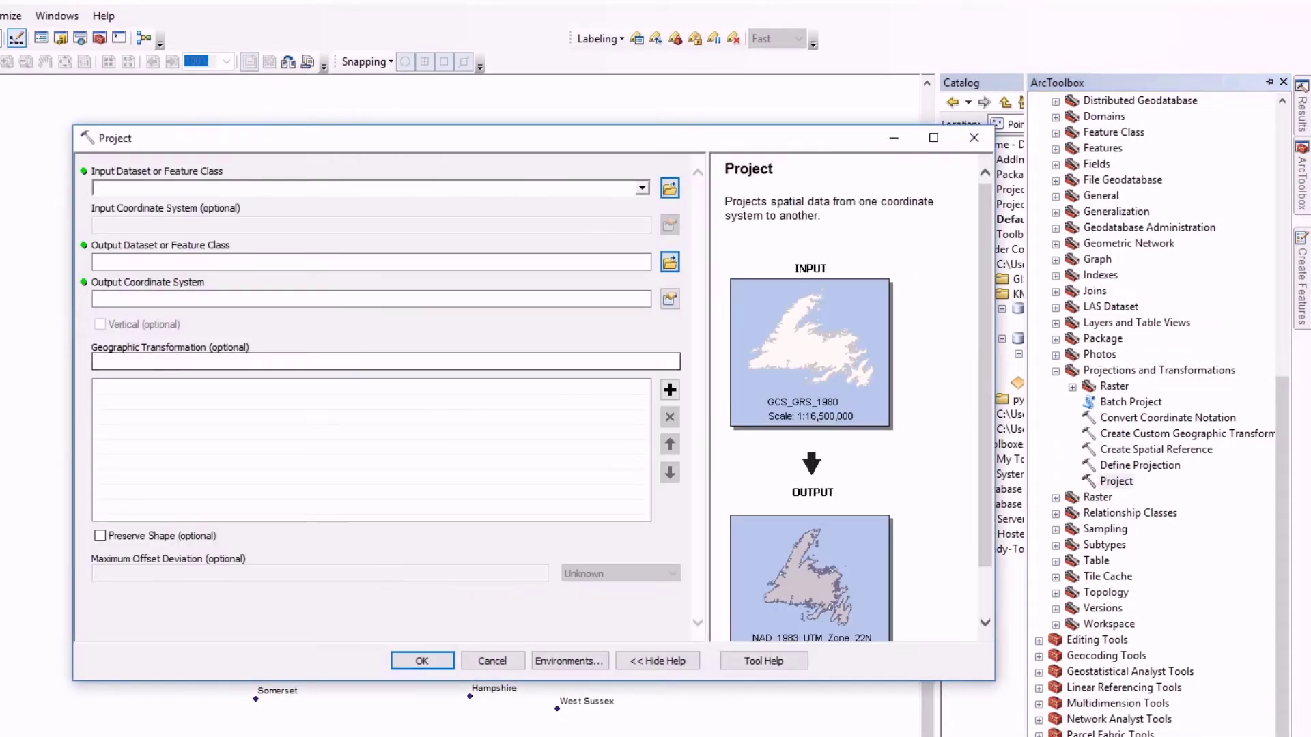
left_click_drag(1078, 369, 152, 189)
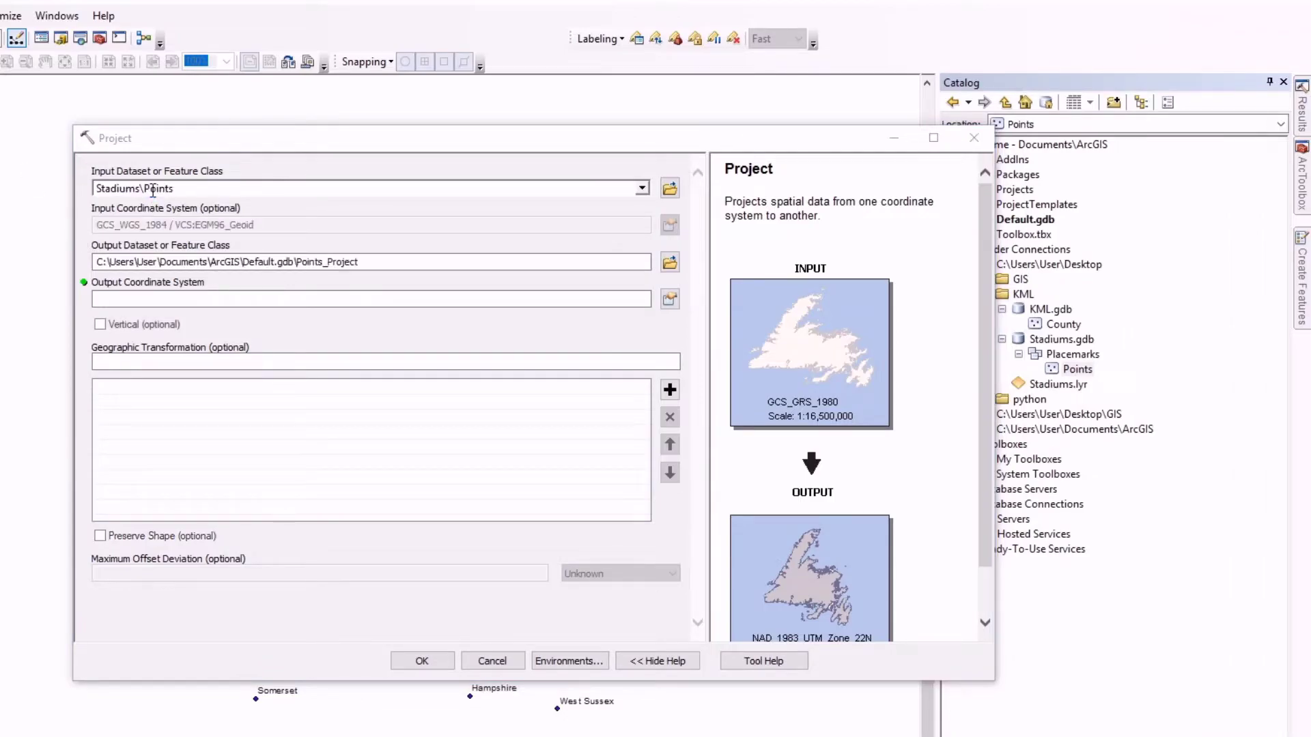
left_click(176, 227)
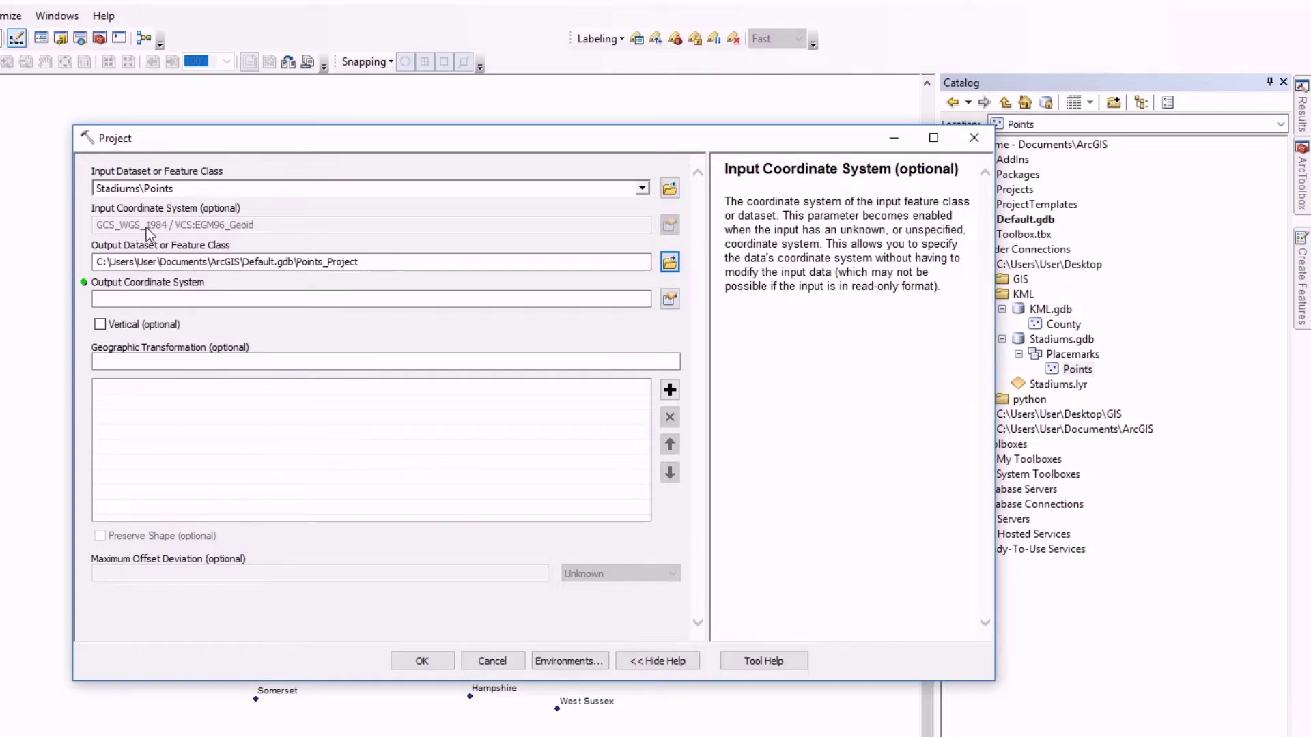
left_click(140, 298)
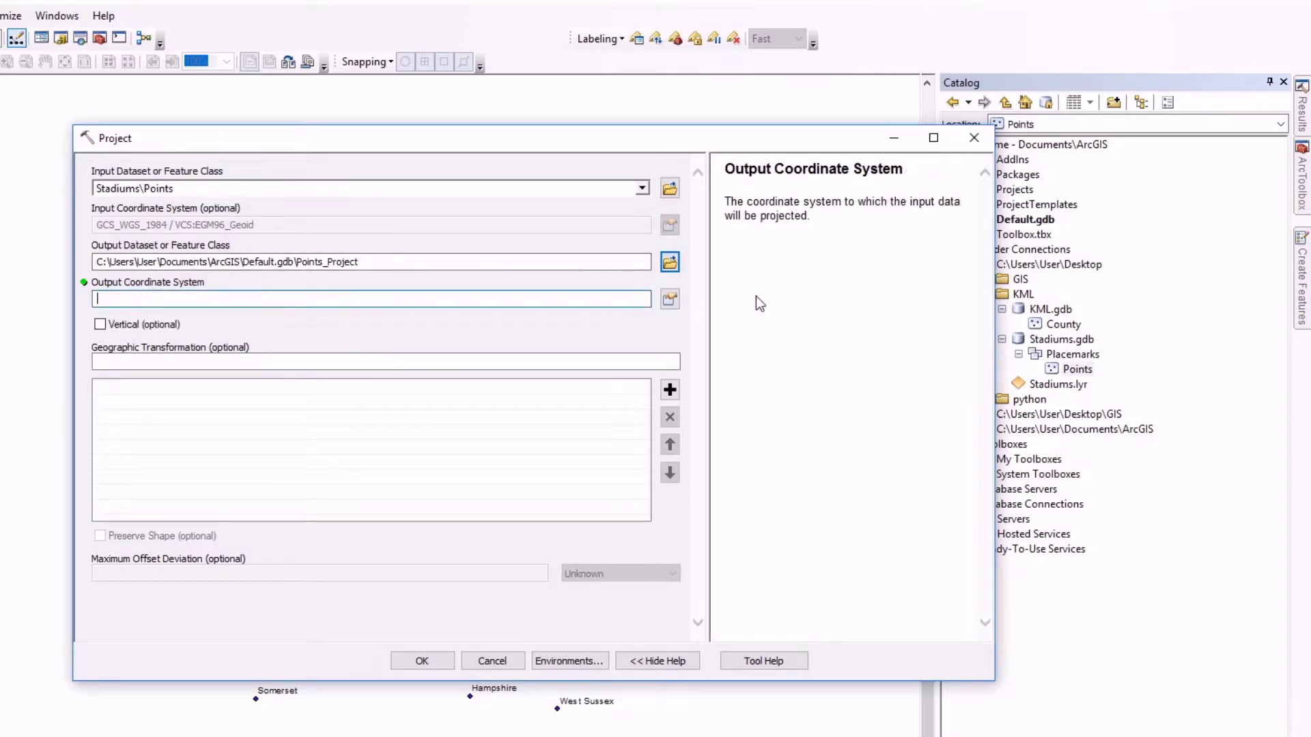
Save the projected output as a new Stadiums feature class in KML.gdb
left_click(670, 265)
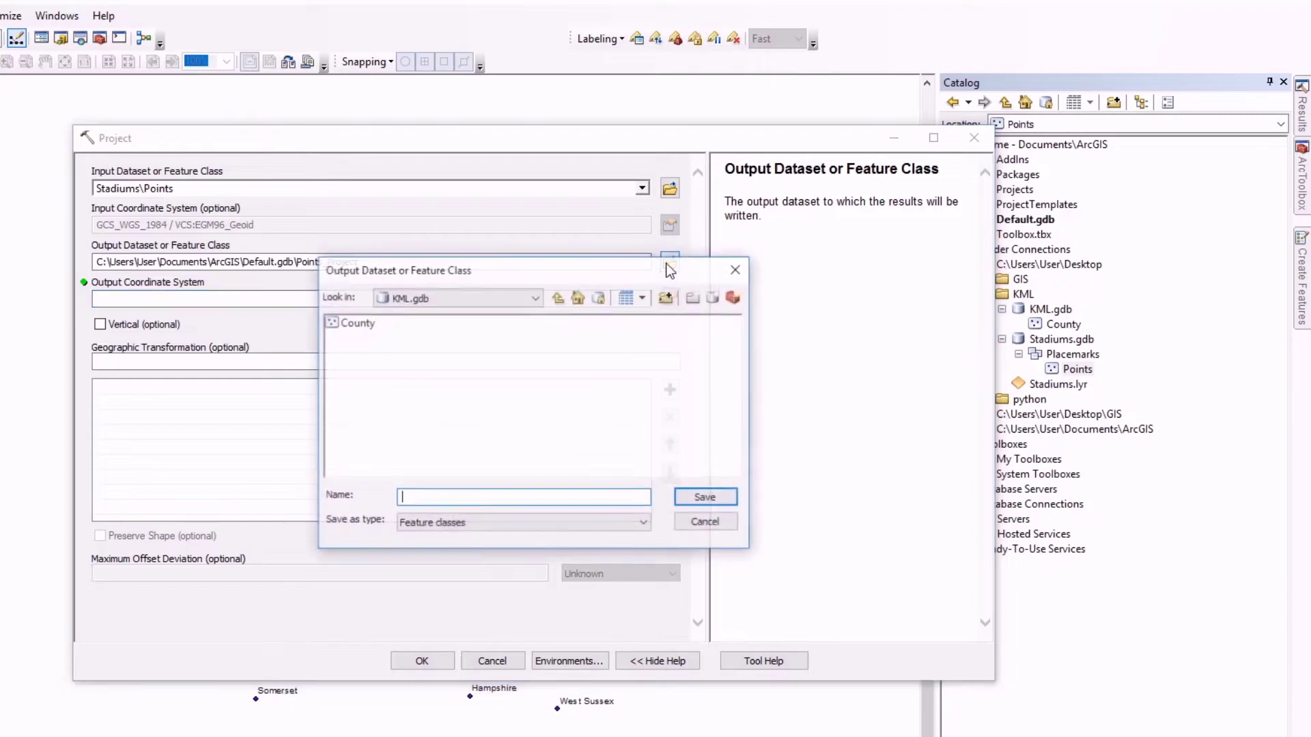
left_click(558, 299)
double_click(360, 337)
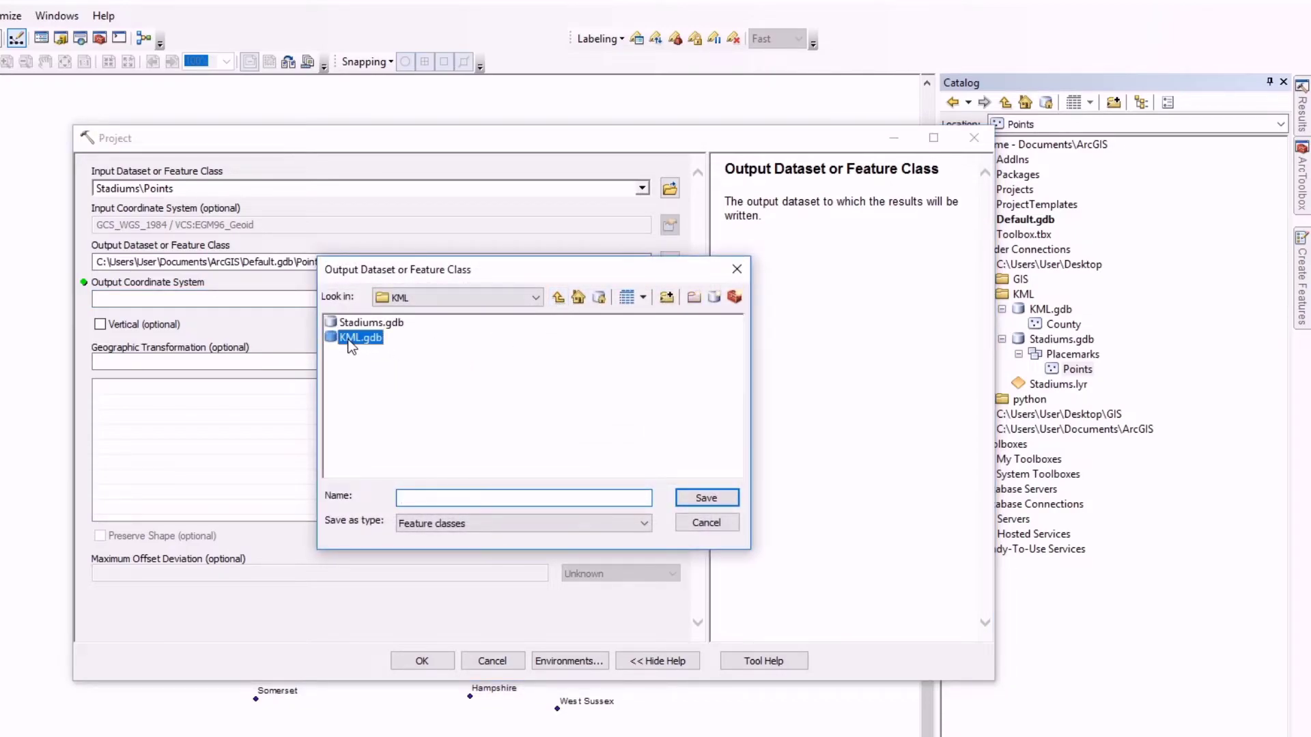
left_click(444, 499)
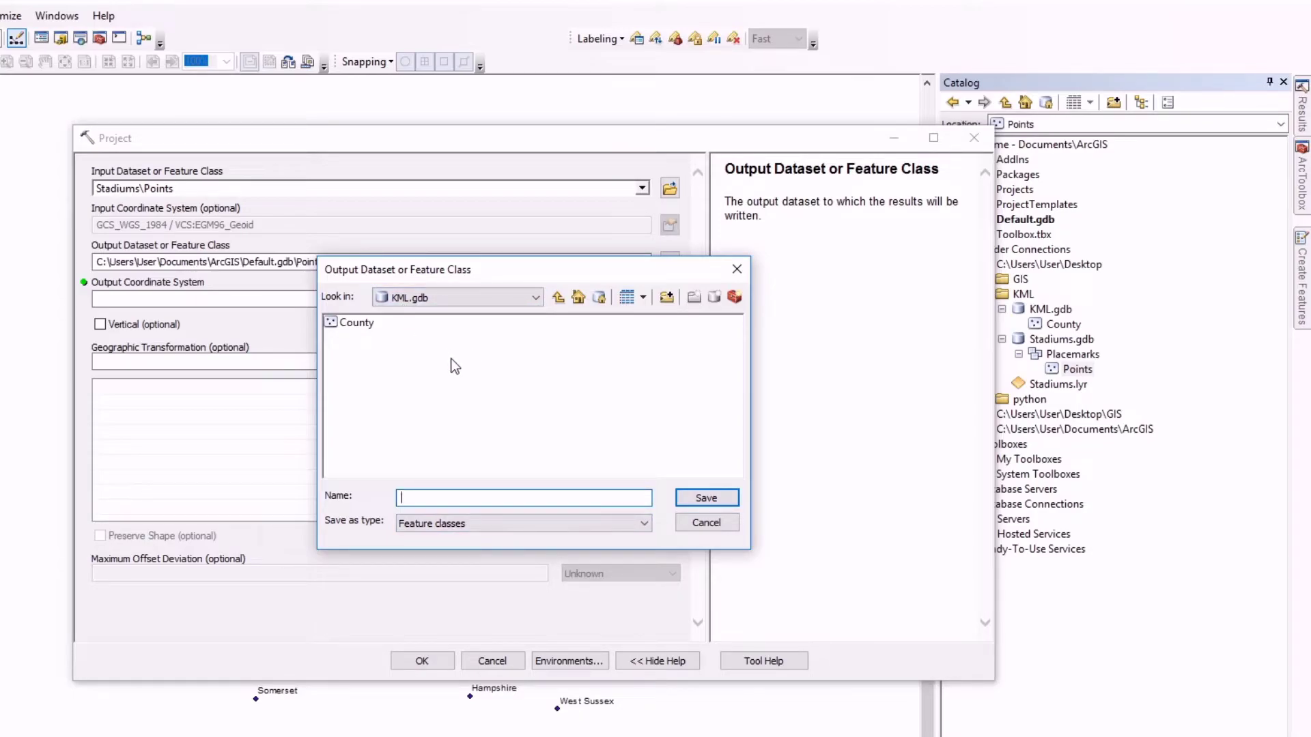
type("Stadiums")
left_click(731, 497)
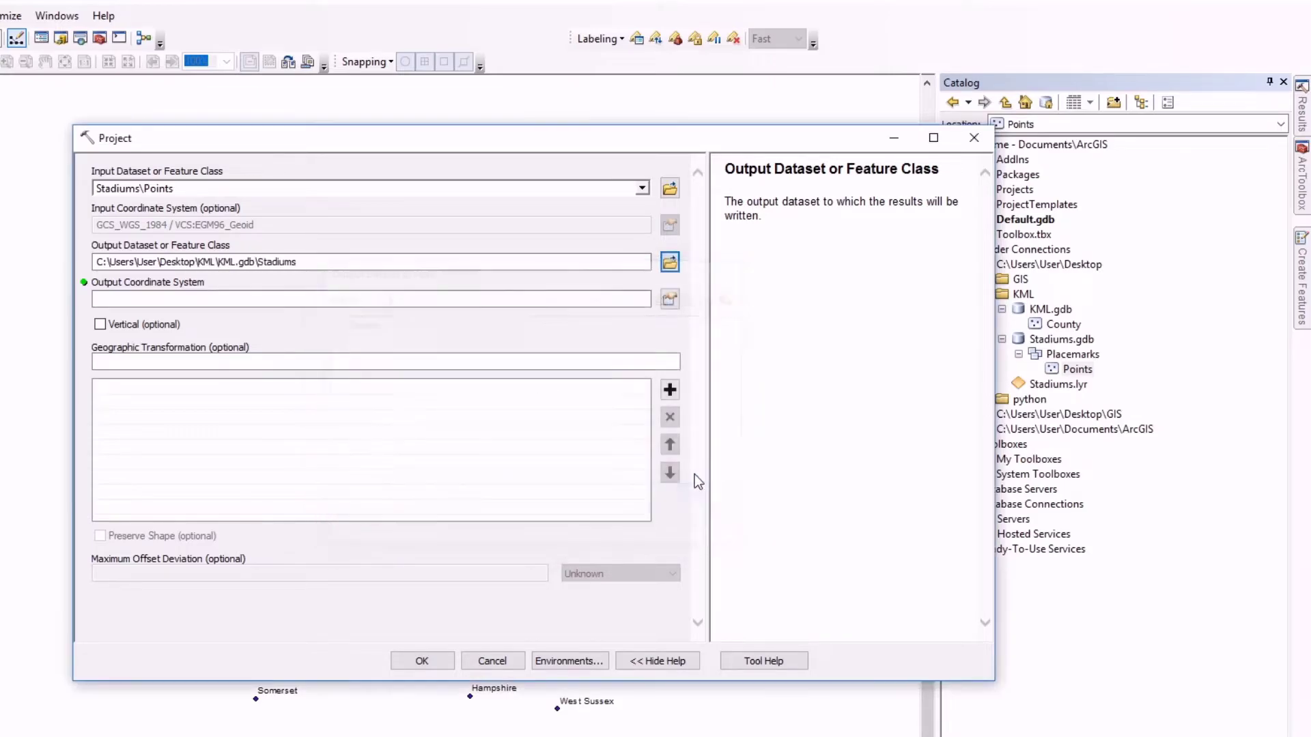
Set the output coordinate system to WGS 1984 UTM Zone 30N and run Project
left_click(669, 300)
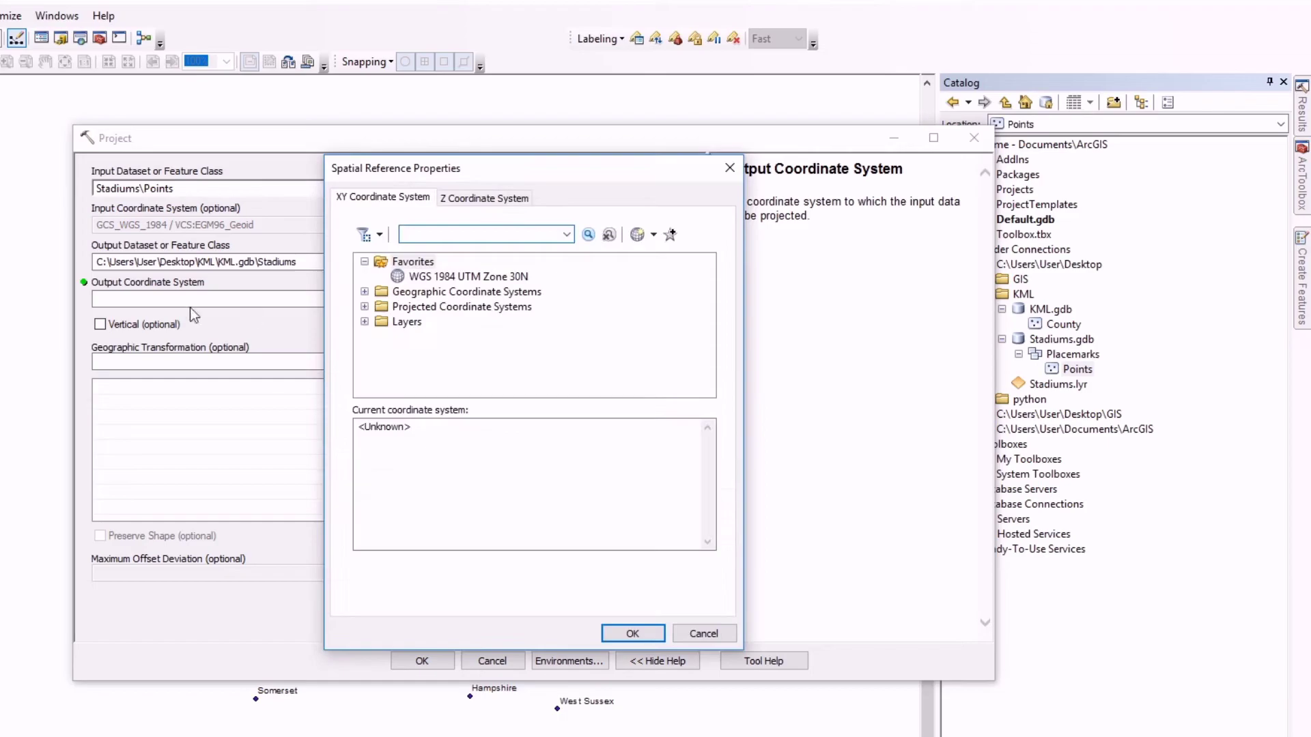
left_click(445, 277)
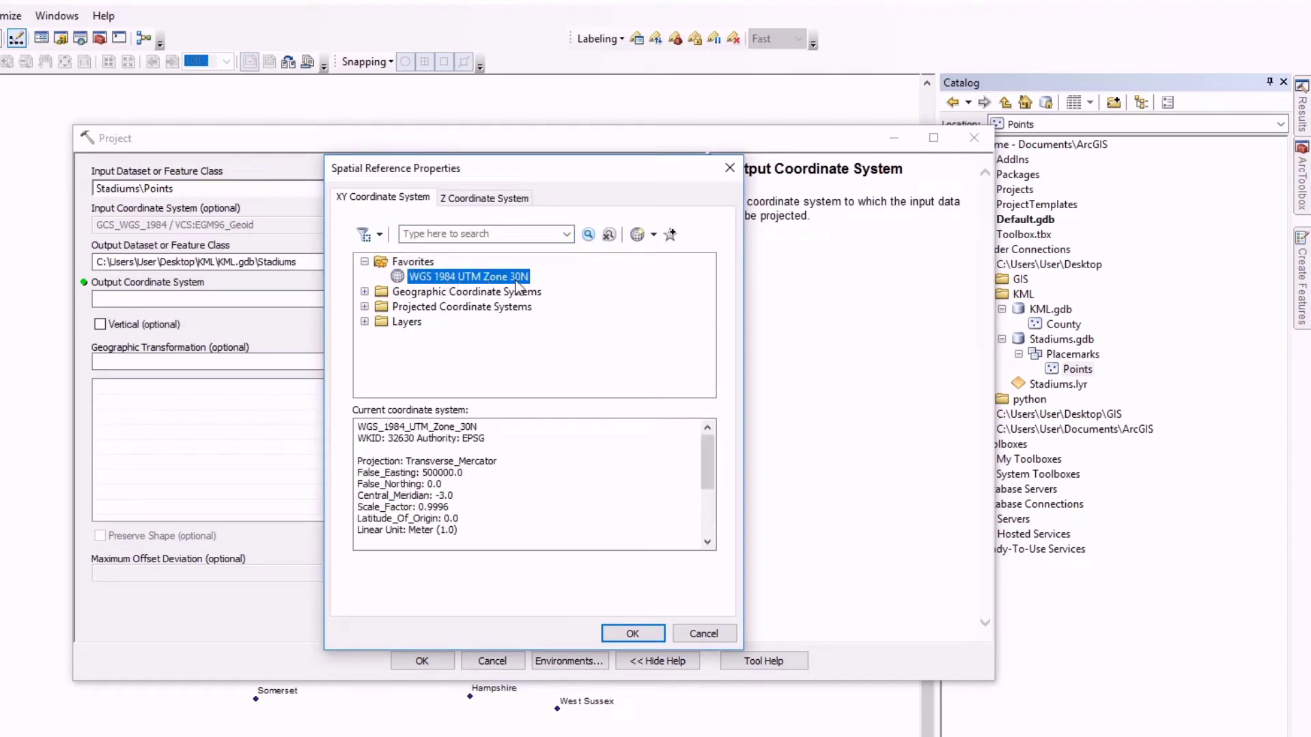
left_click(637, 634)
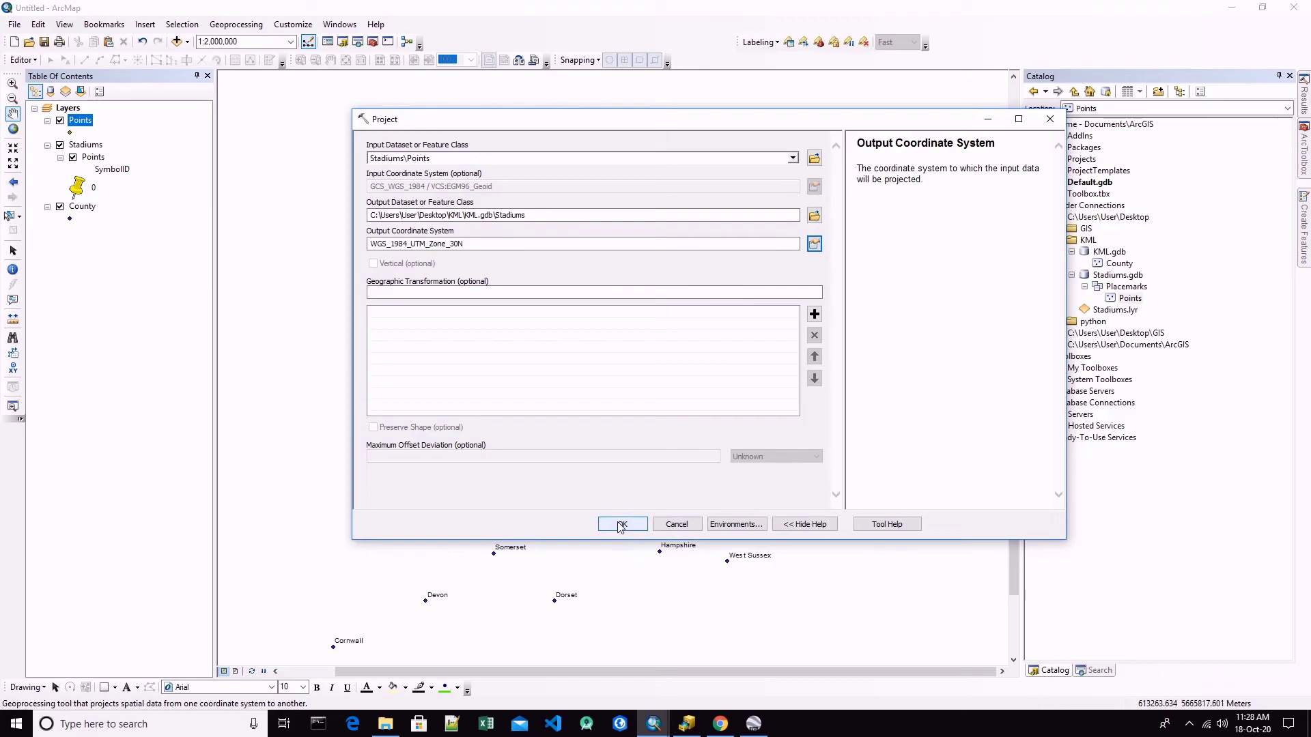
left_click(621, 524)
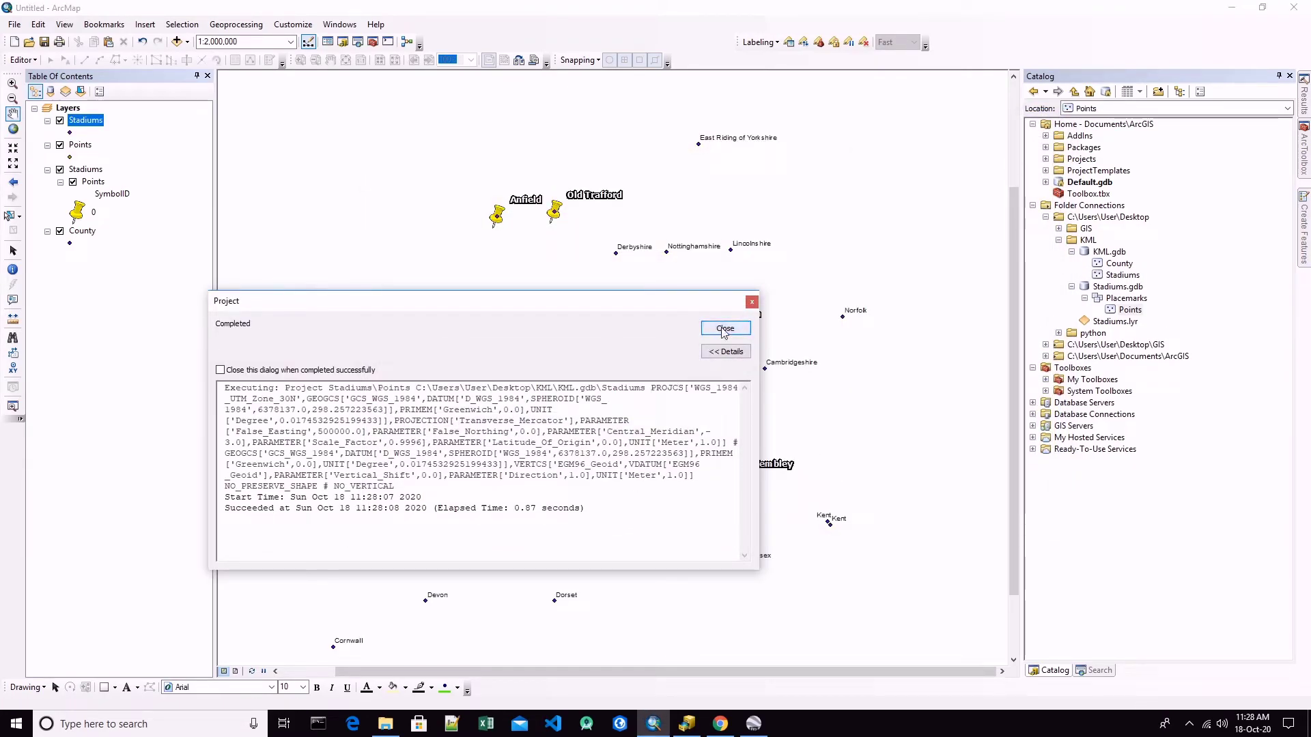
Remove the old unprojected Points and Stadiums layers from the map
left_click(724, 329)
left_click(80, 146)
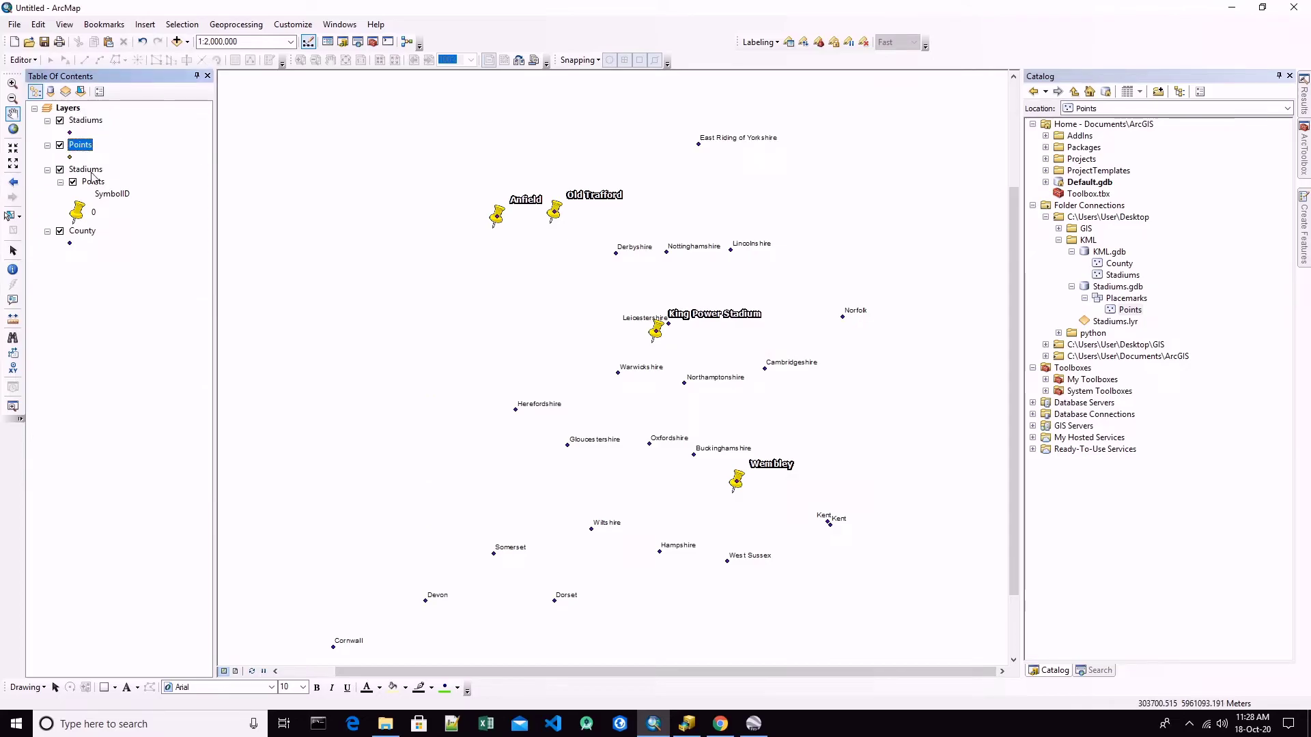
left_click(86, 169, "ctrl")
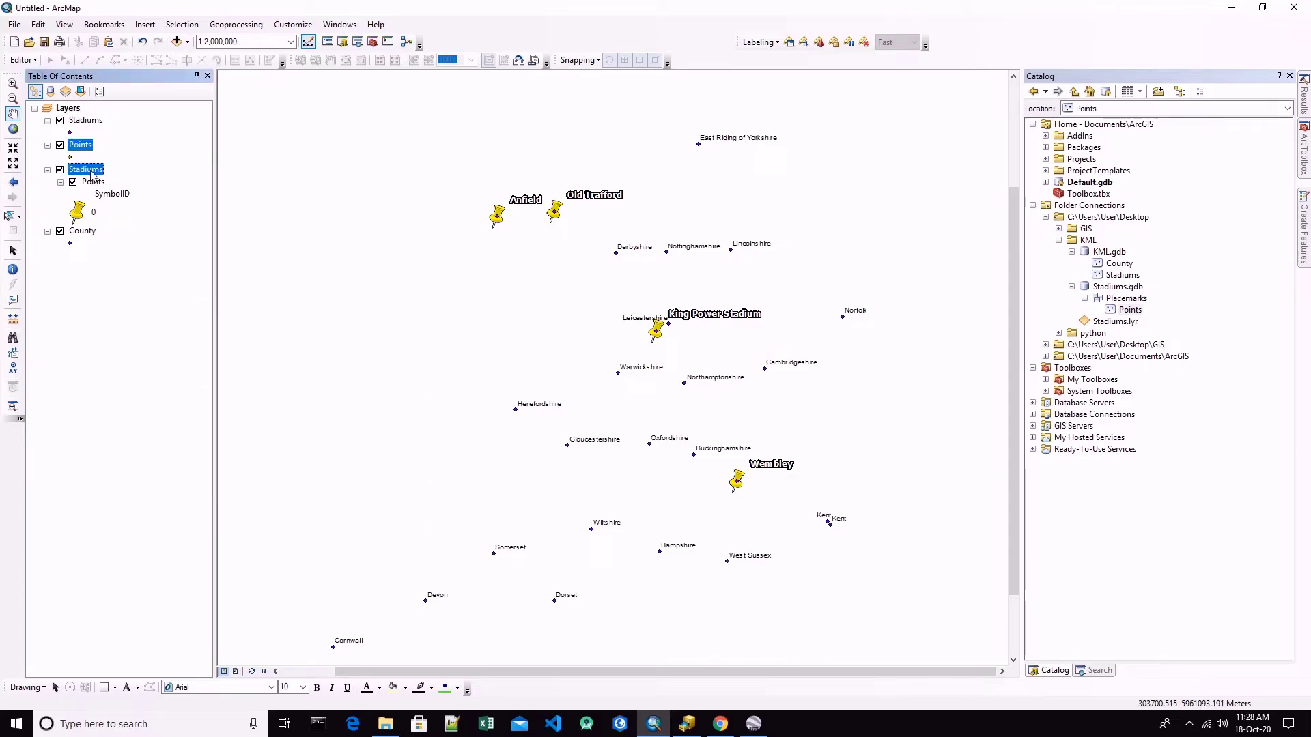
right_click(91, 177)
left_click(125, 196)
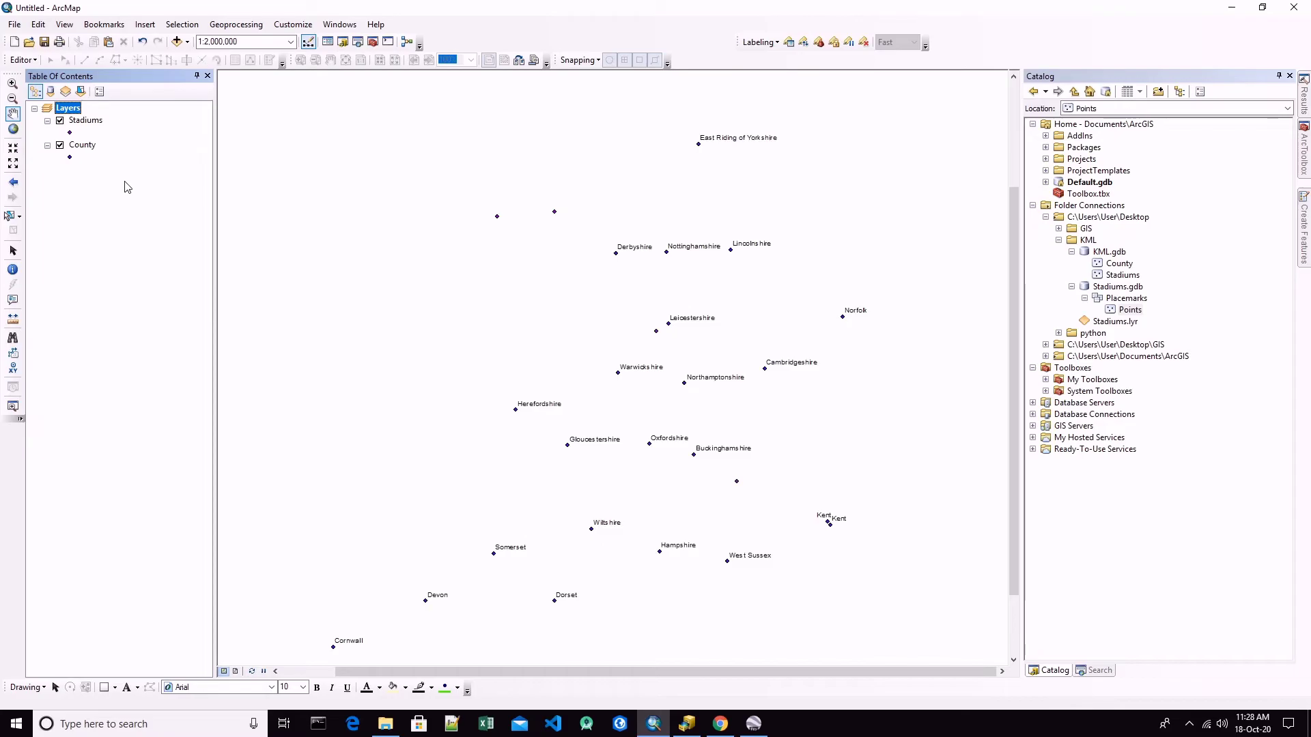
Show the Stadiums layer as green circles with stadium name labels
left_click(70, 132)
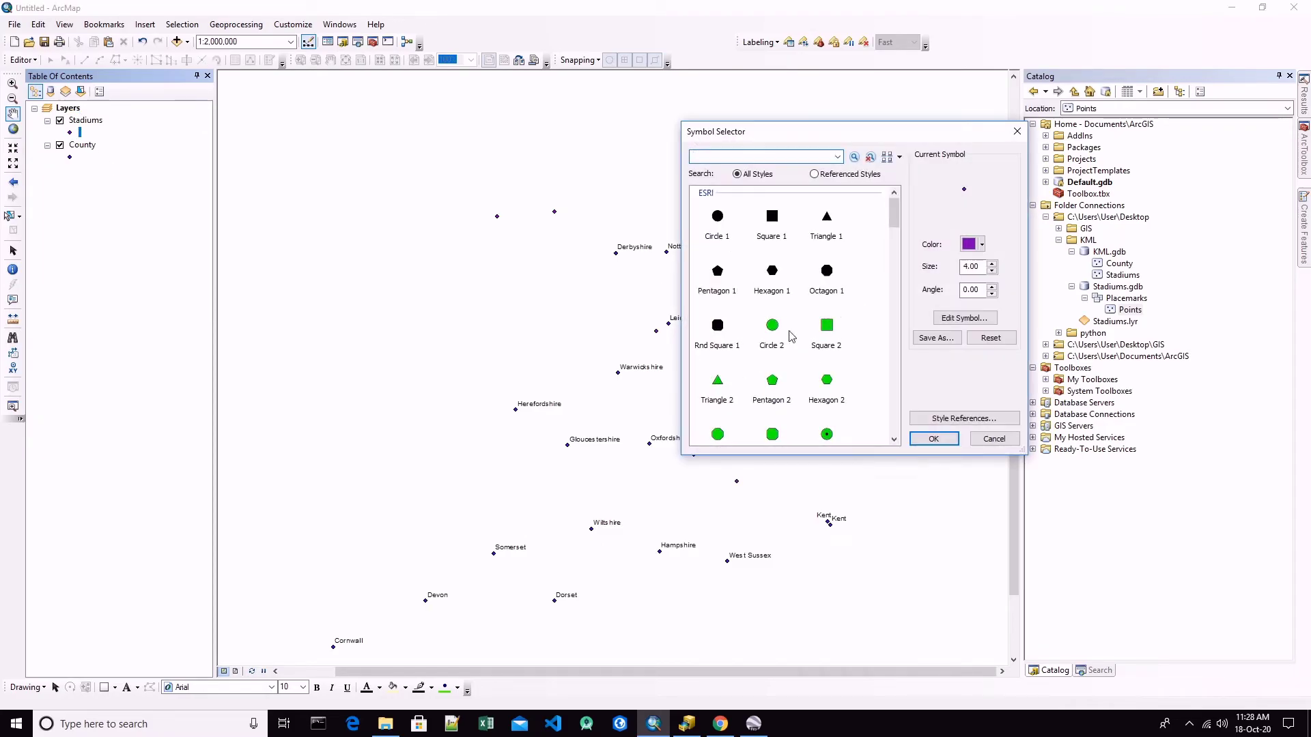
double_click(778, 329)
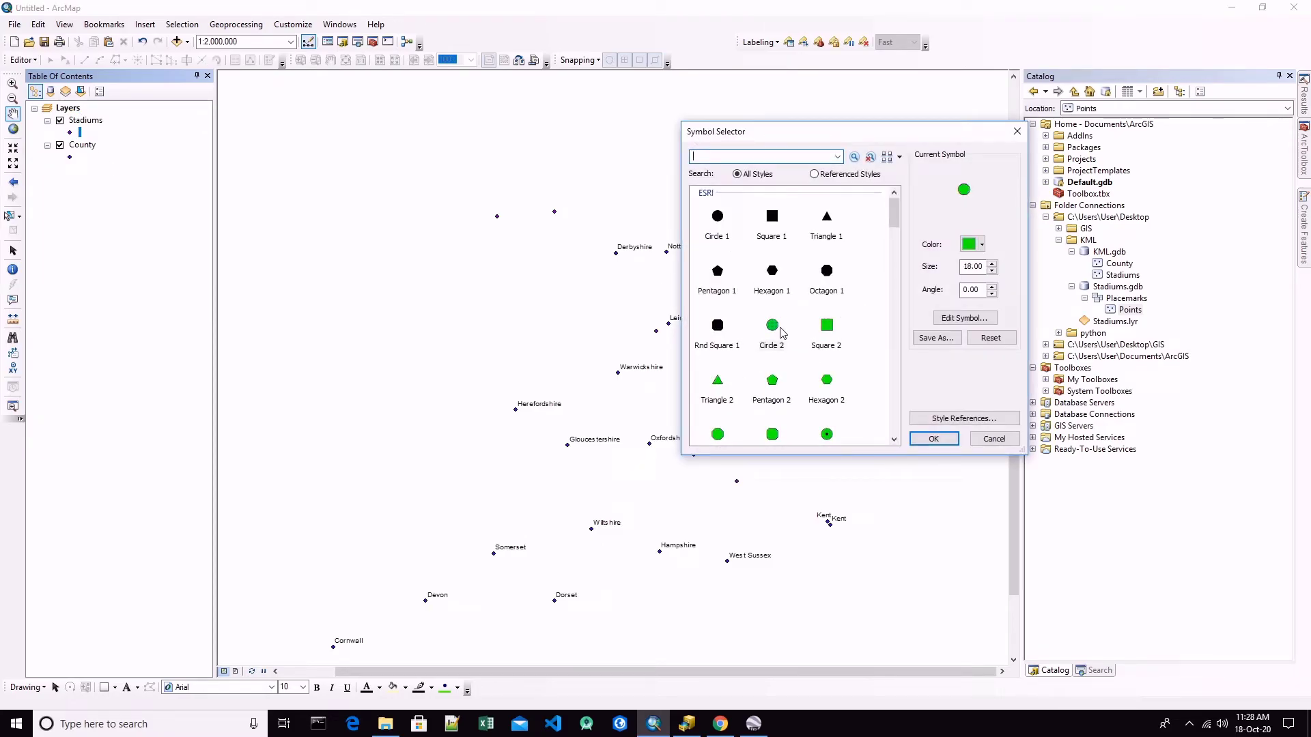
right_click(99, 124)
left_click(154, 275)
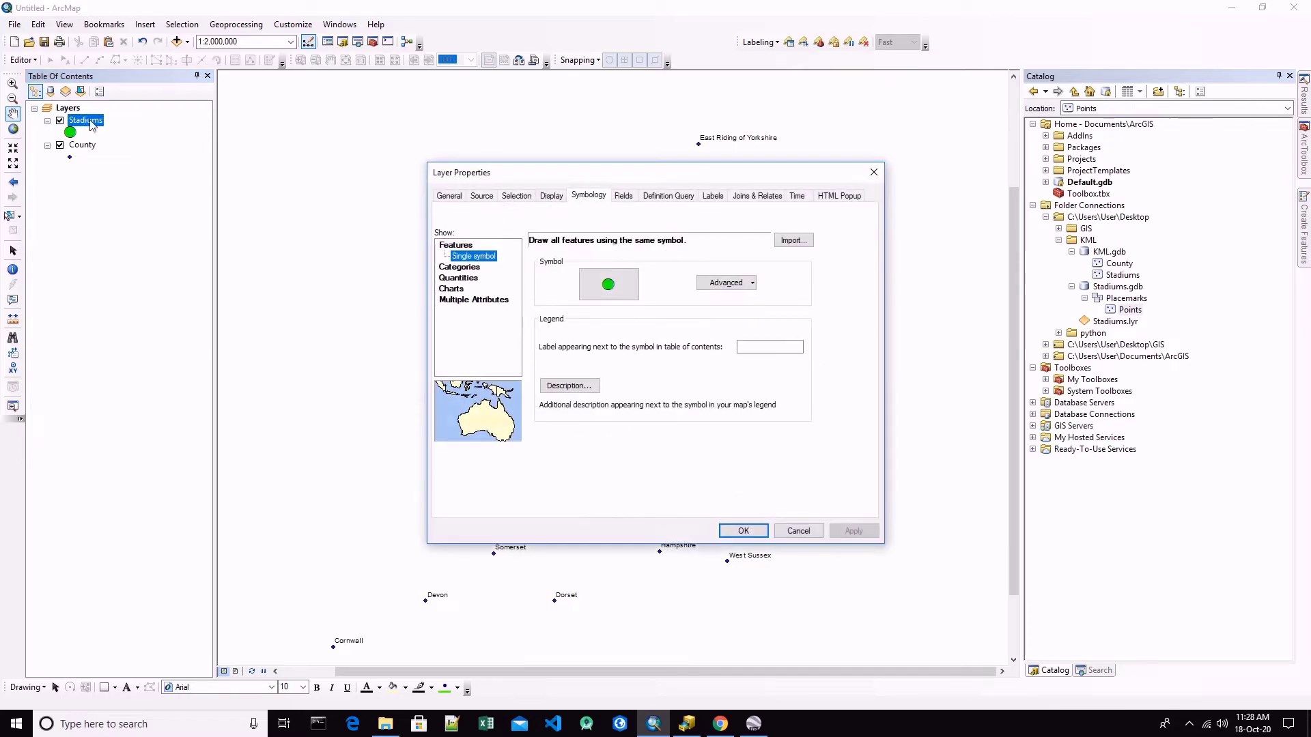
Confirm the Stadiums source uses WGS_1984_UTM_Zone_30N in Layer Properties
left_click(478, 197)
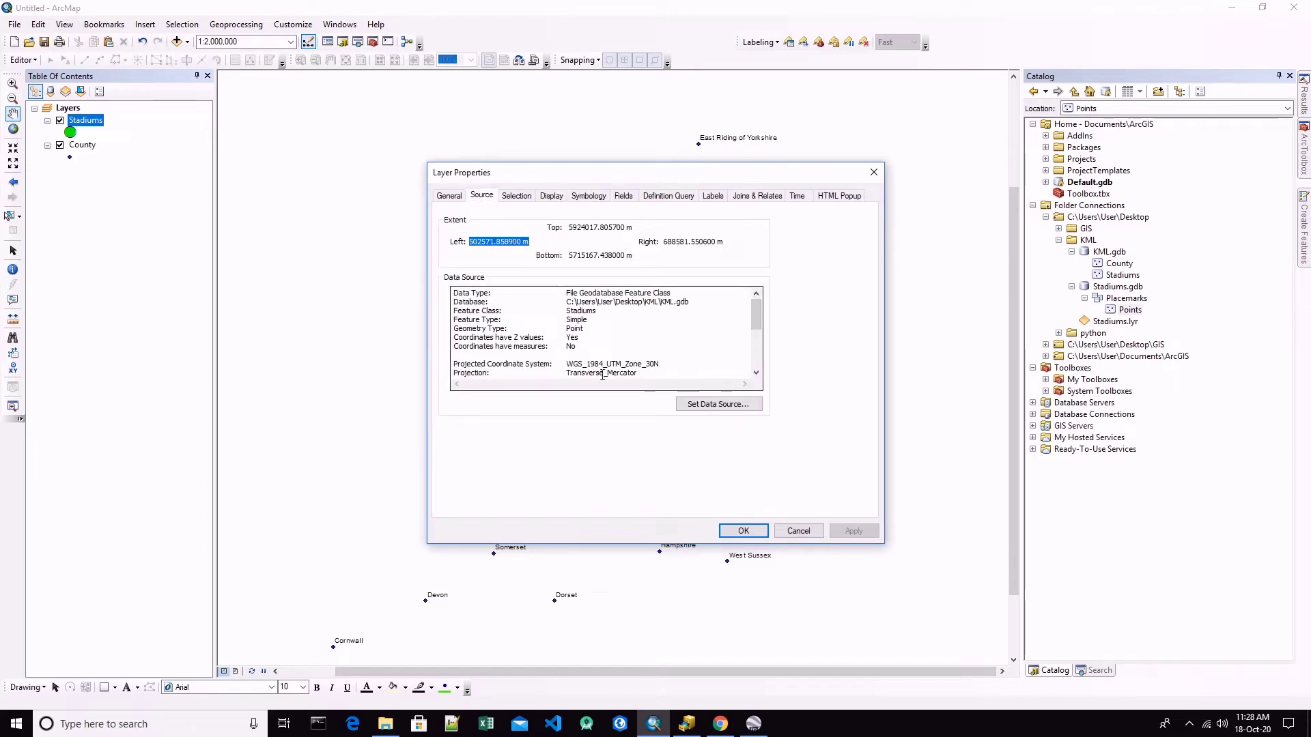
left_click_drag(756, 314, 762, 344)
left_click_drag(618, 302, 647, 292)
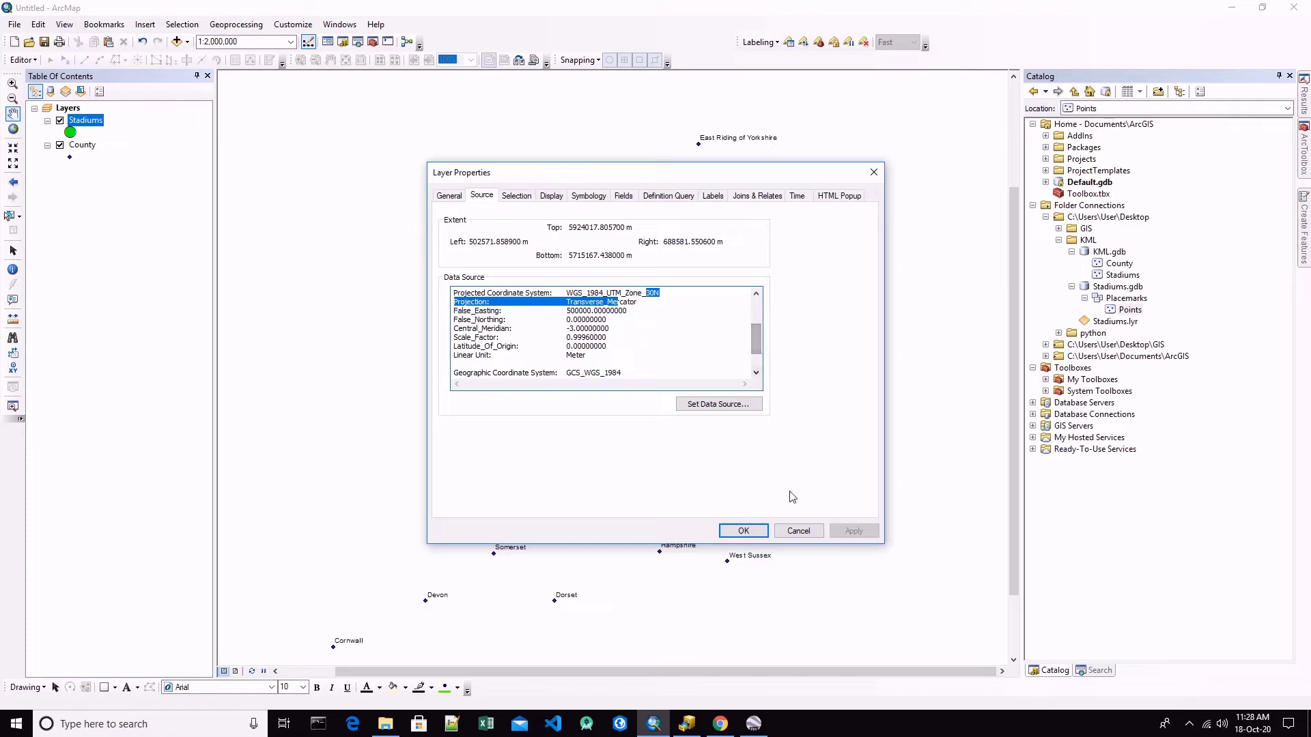
left_click(796, 534)
left_click_drag(758, 389, 764, 407)
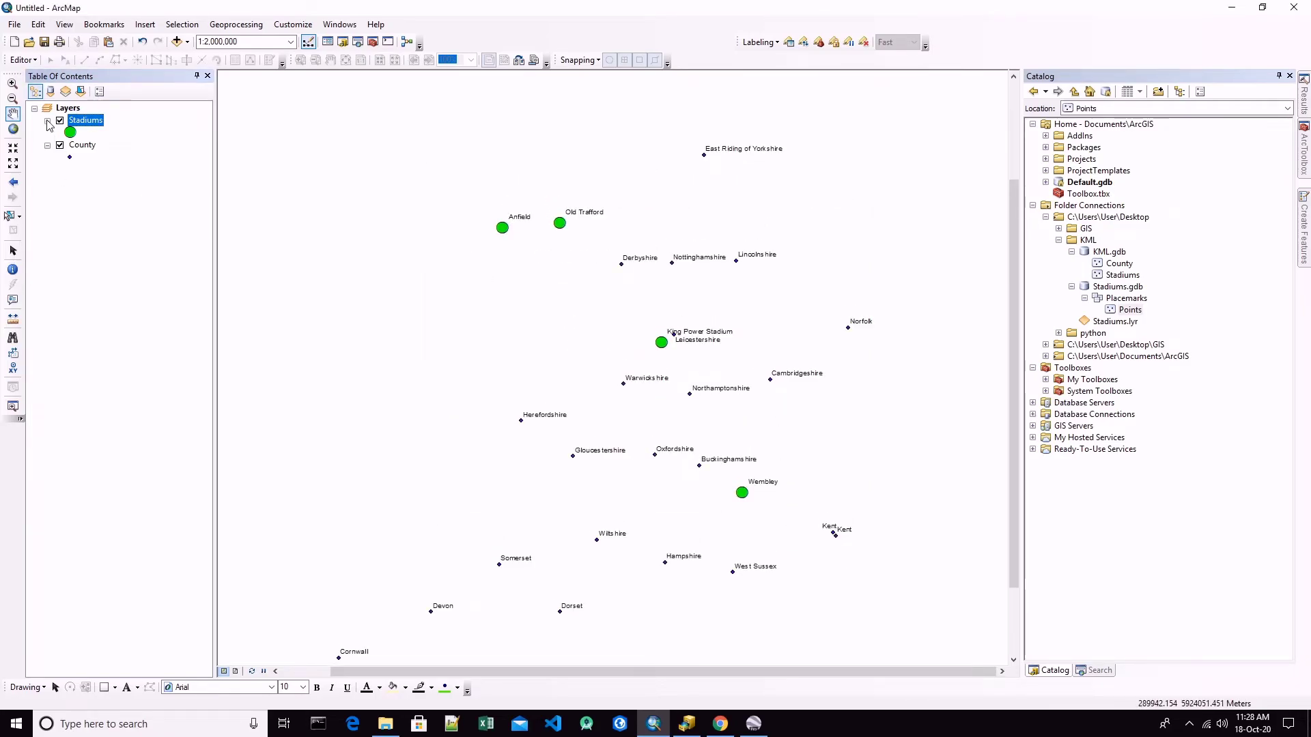
Show the Data export options, including Export To CAD, for the Stadiums layer
right_click(91, 123)
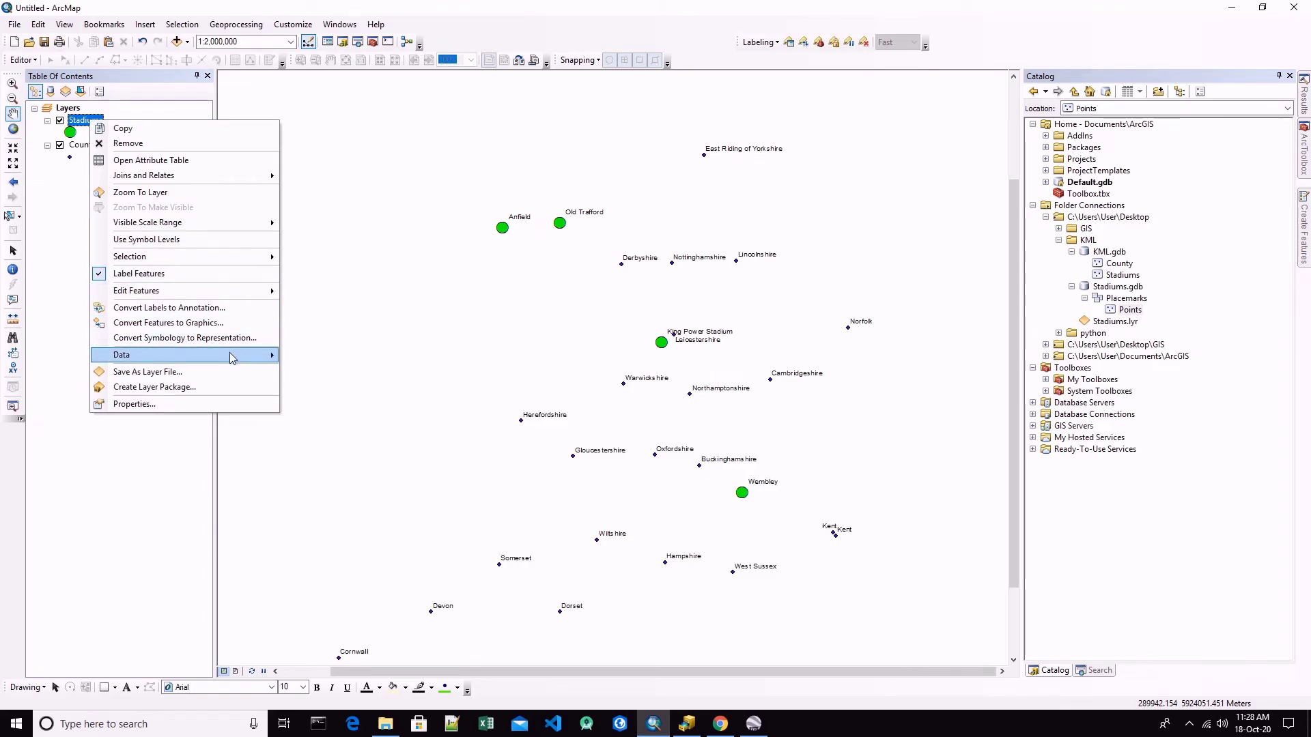
mouse_move(229, 354)
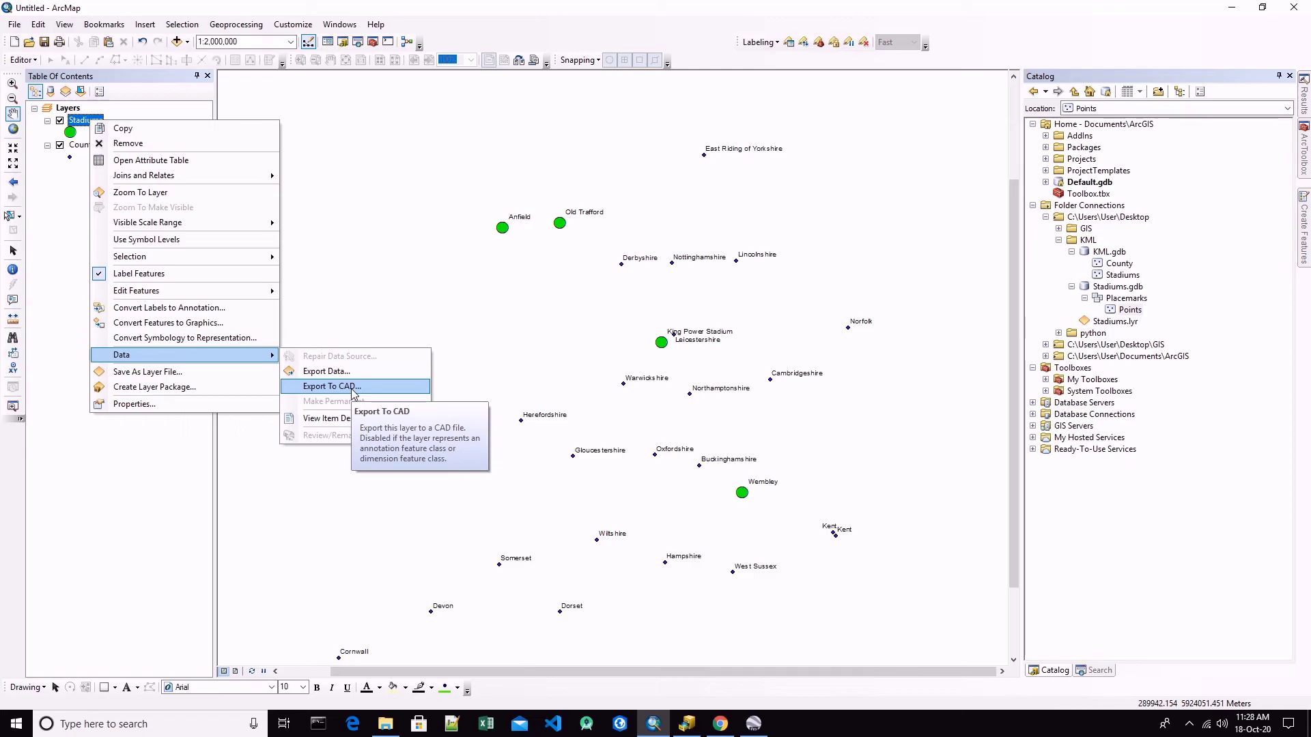